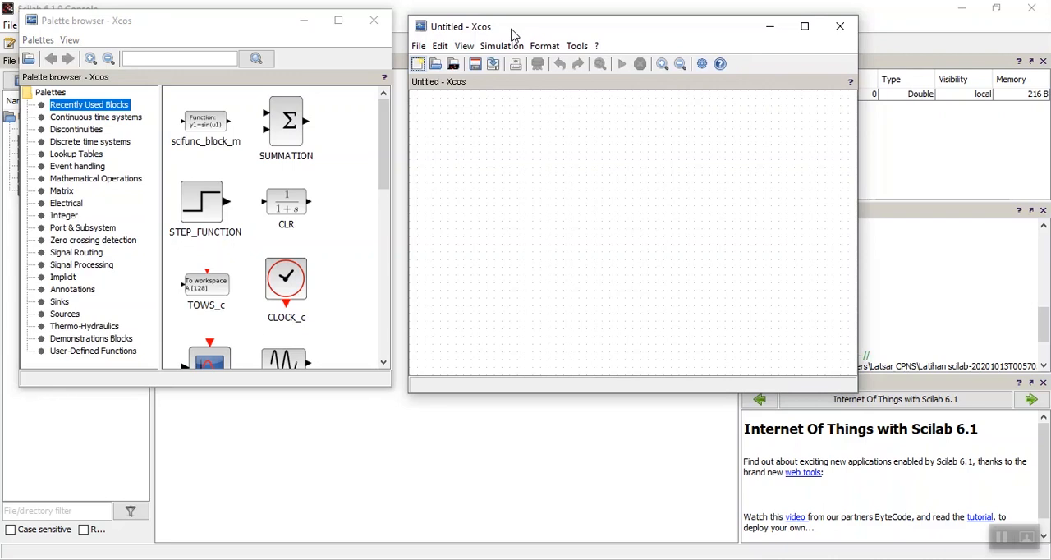
# Place a STEP_FUNCTION block from the Sources palette on the left side of the empty diagram.
pyautogui.click(471, 162)
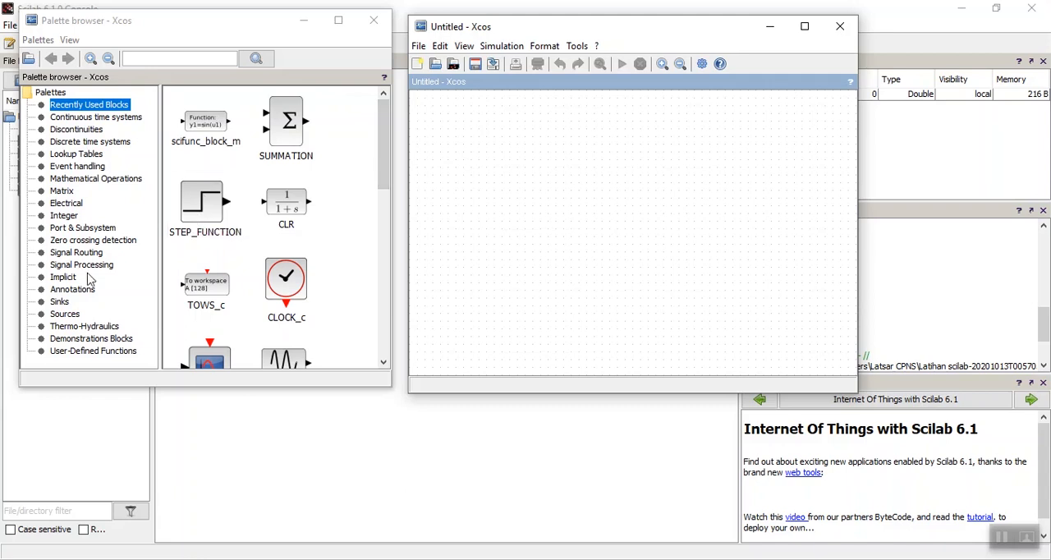
pyautogui.click(65, 313)
pyautogui.scroll(-5, 211, 271)
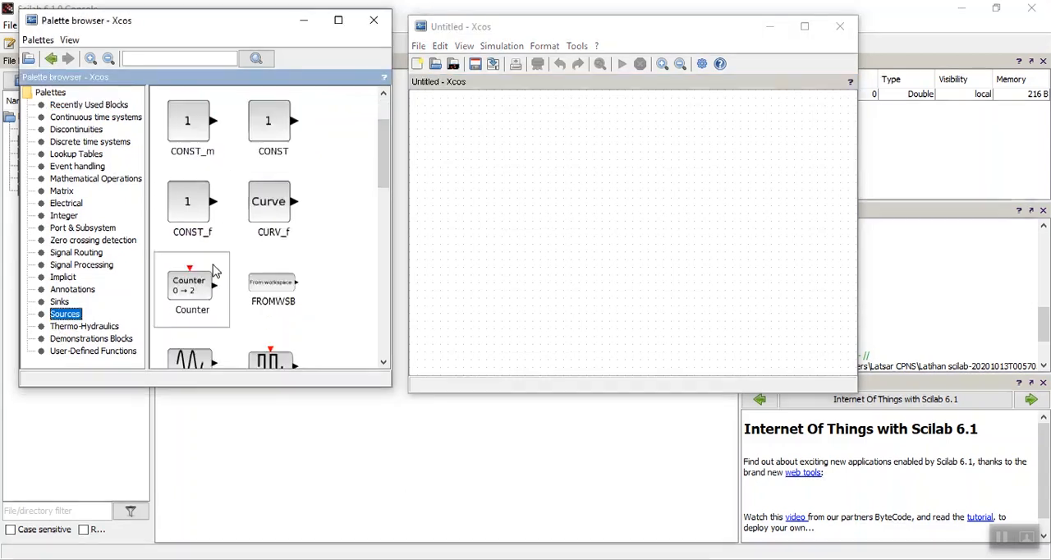
pyautogui.scroll(-3, 211, 287)
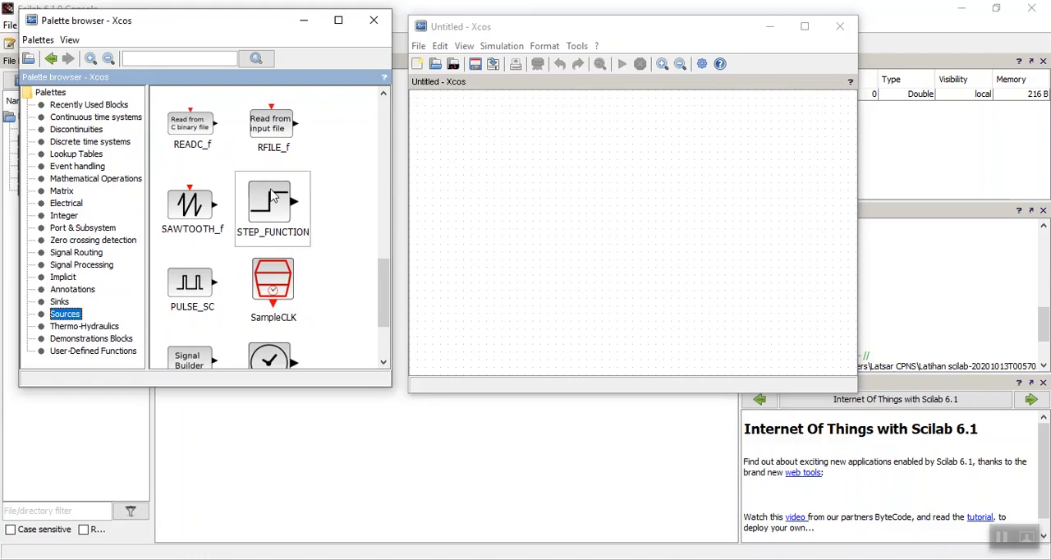
pyautogui.moveTo(271, 205); pyautogui.dragTo(487, 206)
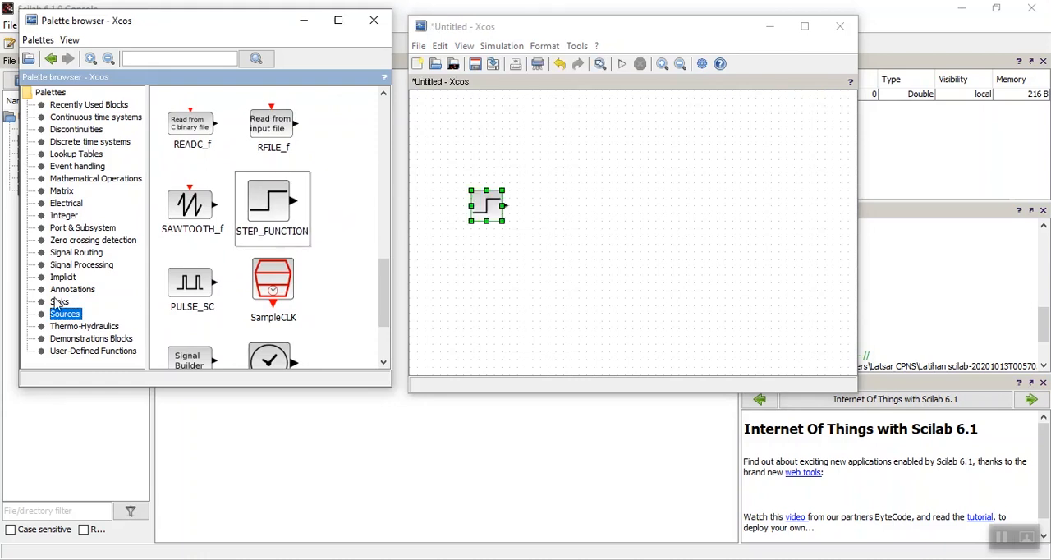
# Add a CLR transfer function block from the Continuous time systems palette to the right of the step block.
pyautogui.click(69, 118)
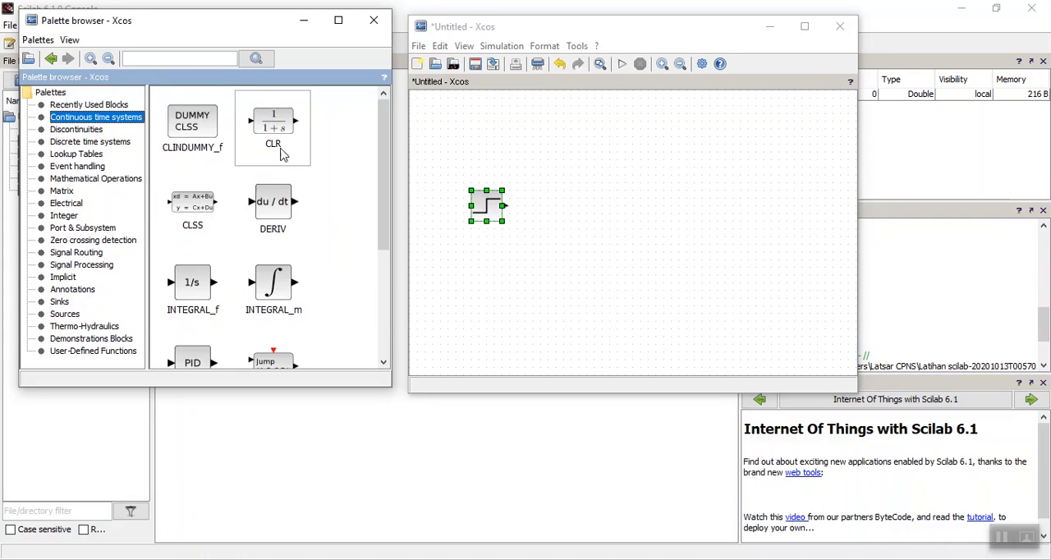
pyautogui.moveTo(281, 156); pyautogui.dragTo(610, 211)
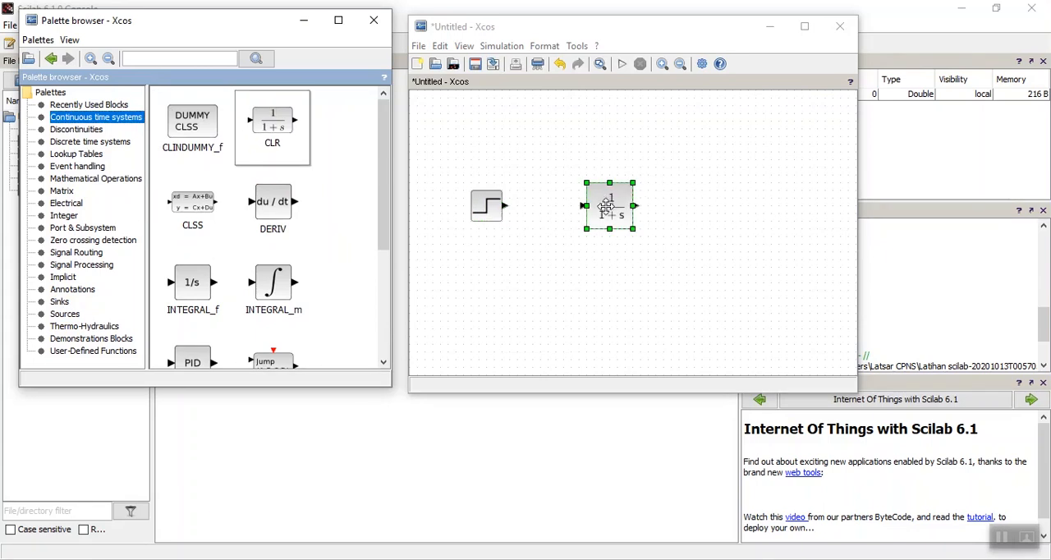
pyautogui.click(522, 278)
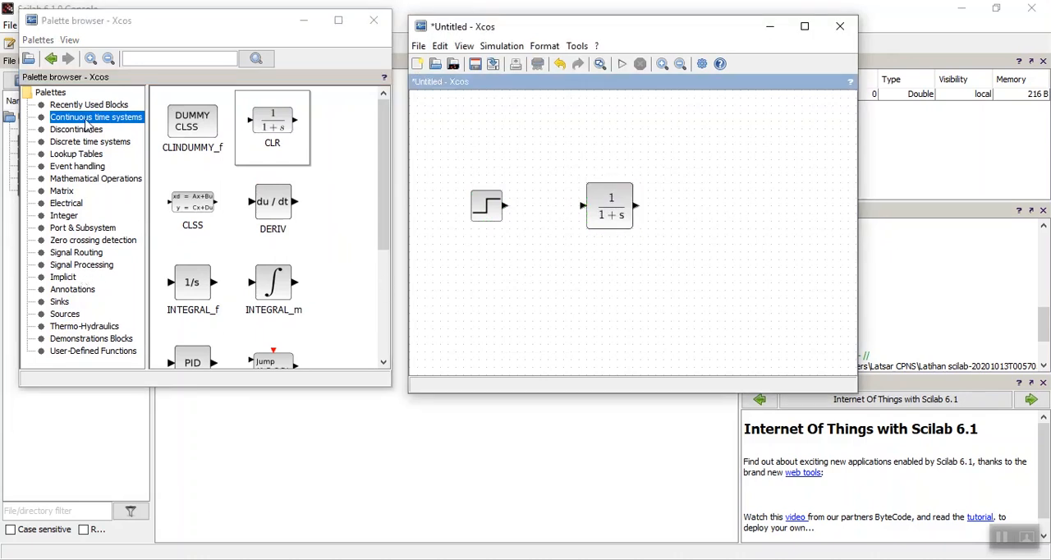
# Add a CSCOPE block from Sinks to the right of the transfer function and a CLOCK_c block from Sources directly above it.
pyautogui.click(58, 302)
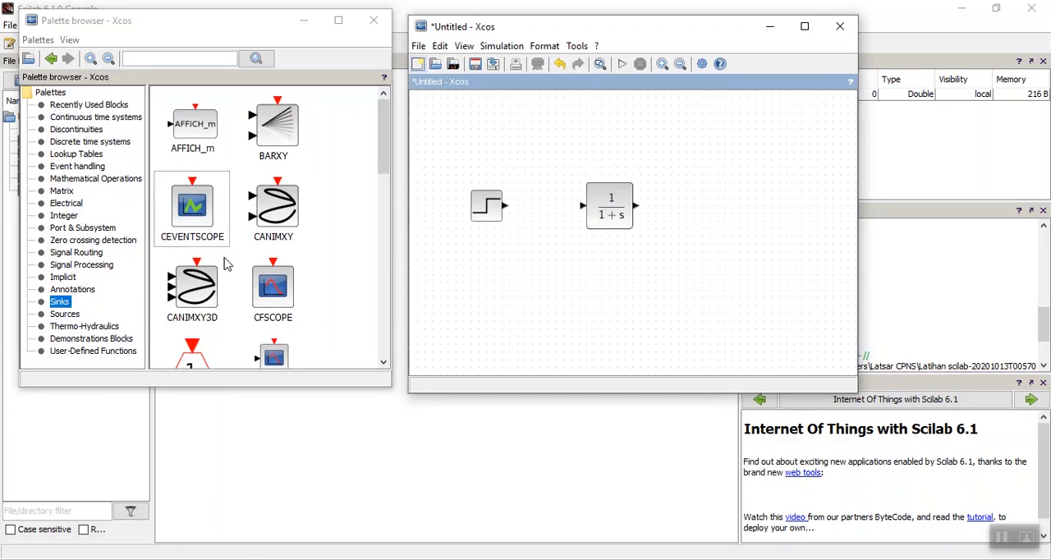
pyautogui.scroll(-2, 230, 264)
pyautogui.scroll(1, 243, 268)
pyautogui.scroll(-5, 243, 268)
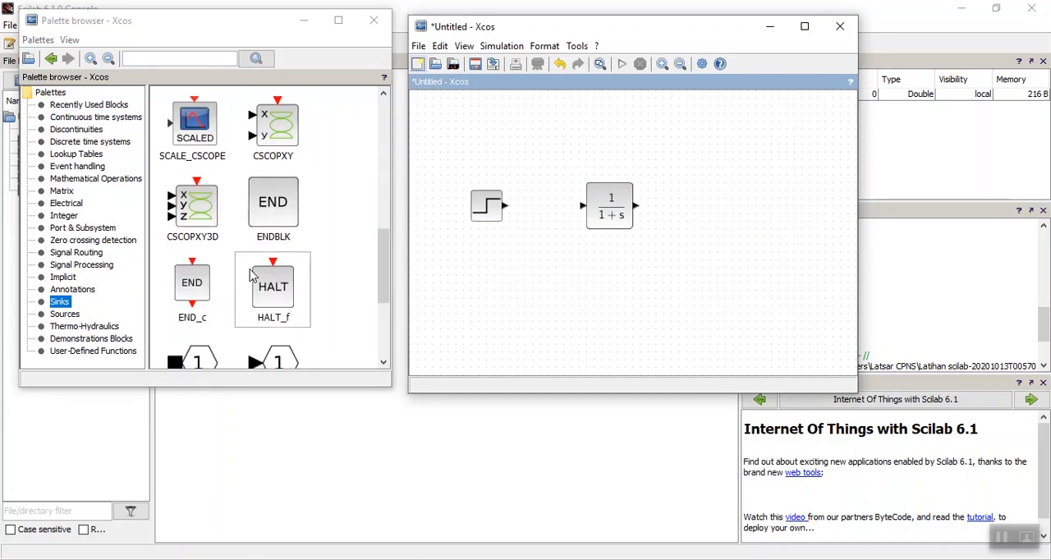
pyautogui.scroll(-3, 249, 270)
pyautogui.scroll(3, 251, 273)
pyautogui.scroll(1, 251, 274)
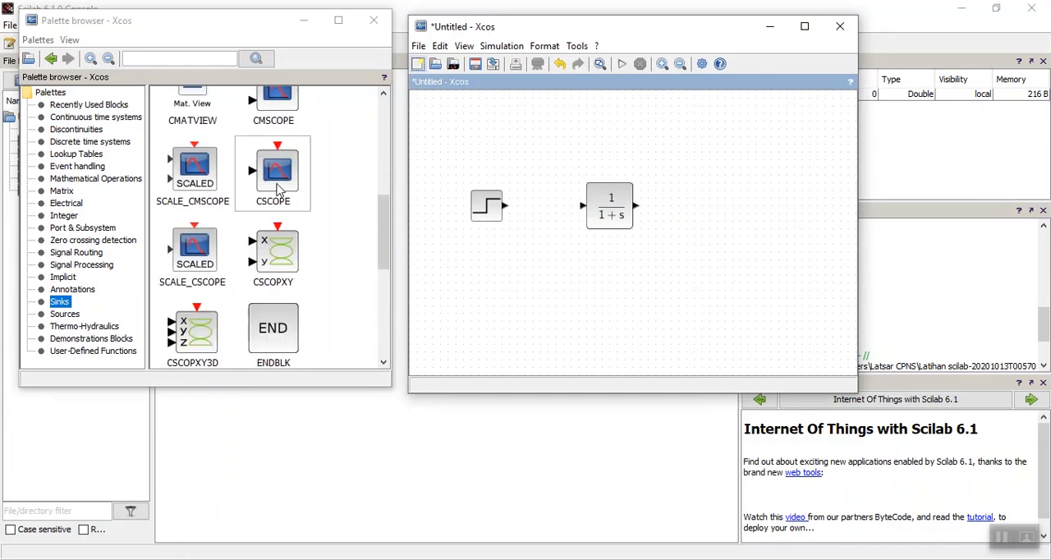
pyautogui.moveTo(274, 172); pyautogui.dragTo(737, 209)
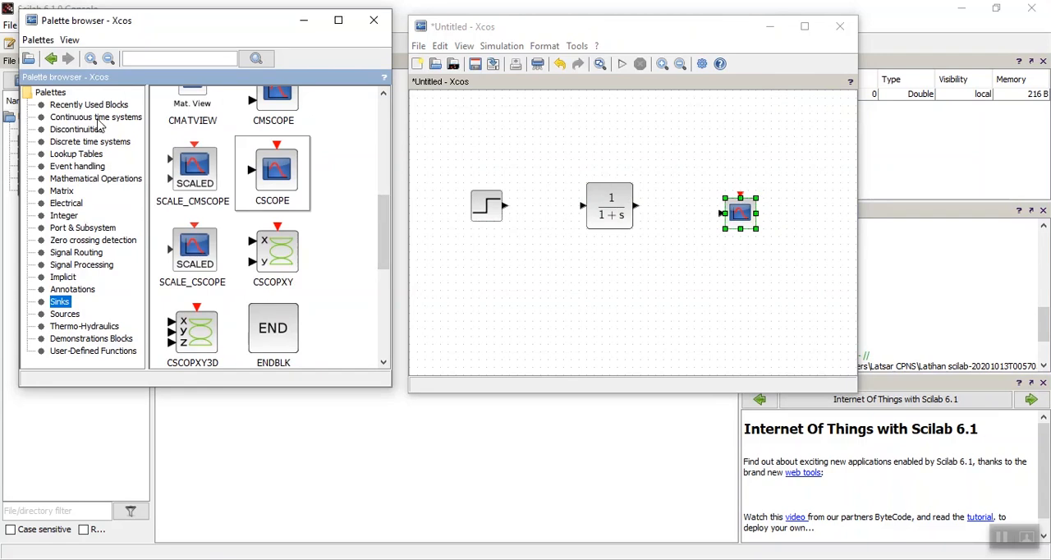
pyautogui.click(64, 314)
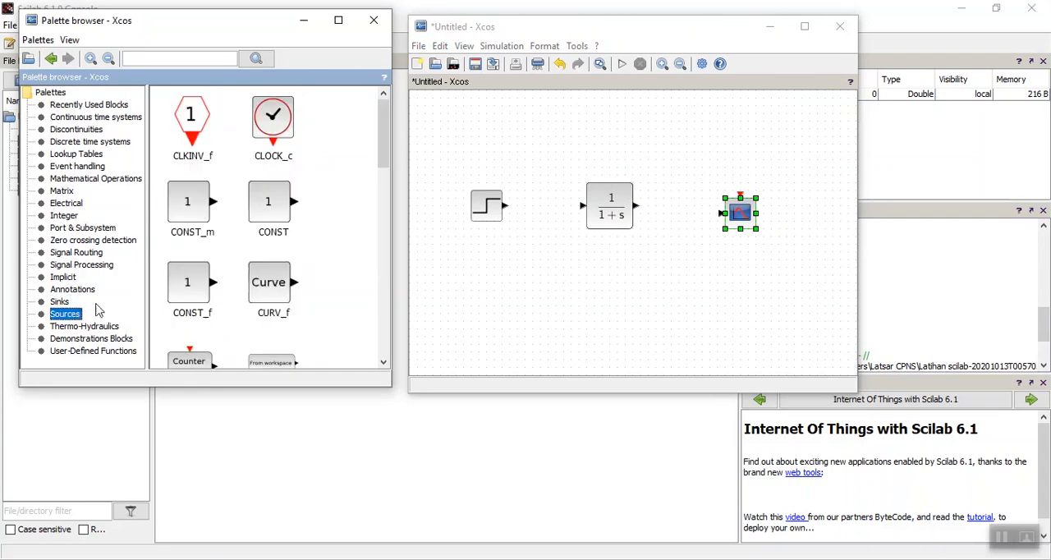
pyautogui.moveTo(283, 130); pyautogui.dragTo(739, 152)
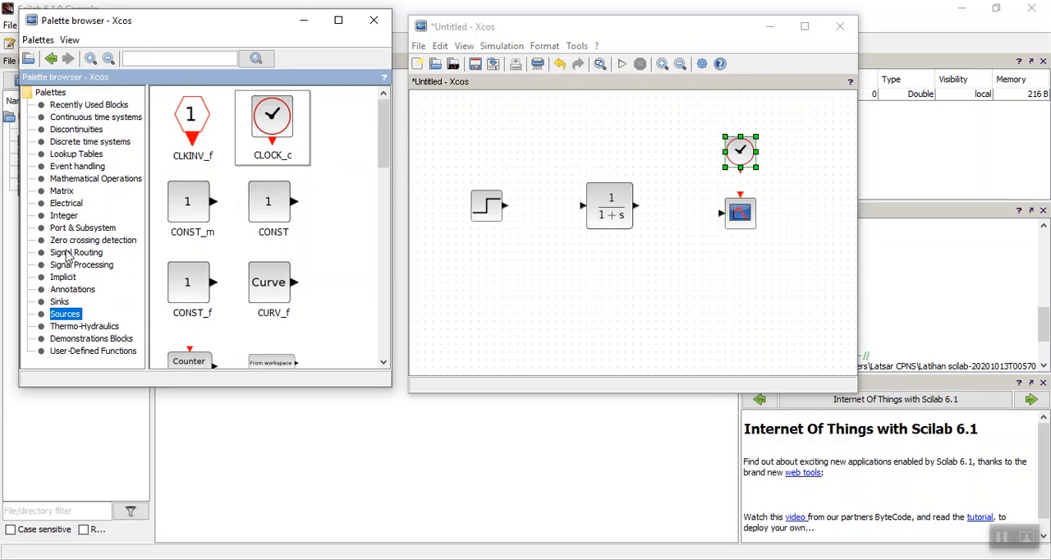
# Insert a SUMMATION block from the Mathematical Operations palette between the step block and the transfer function.
pyautogui.click(91, 178)
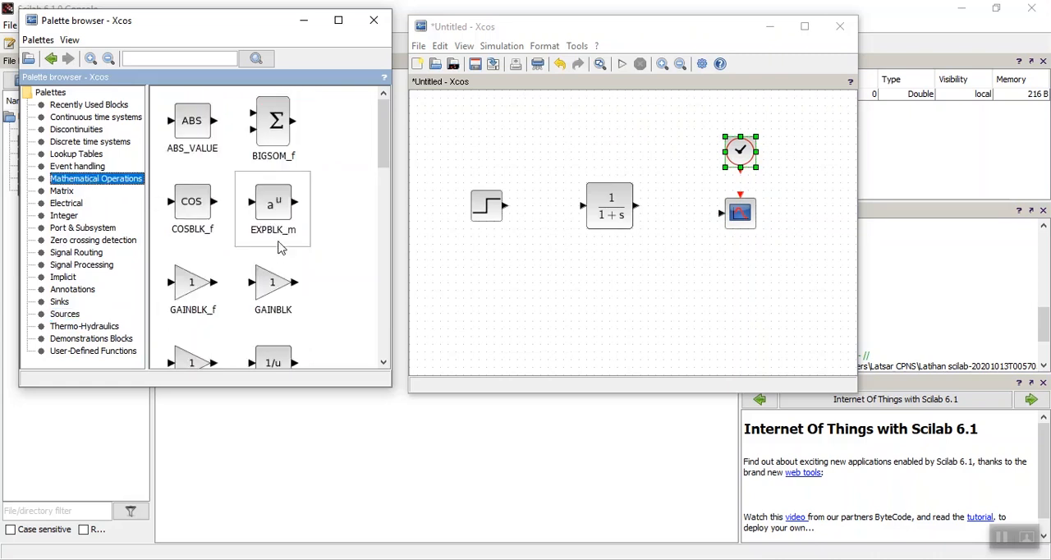
pyautogui.scroll(-5, 279, 247)
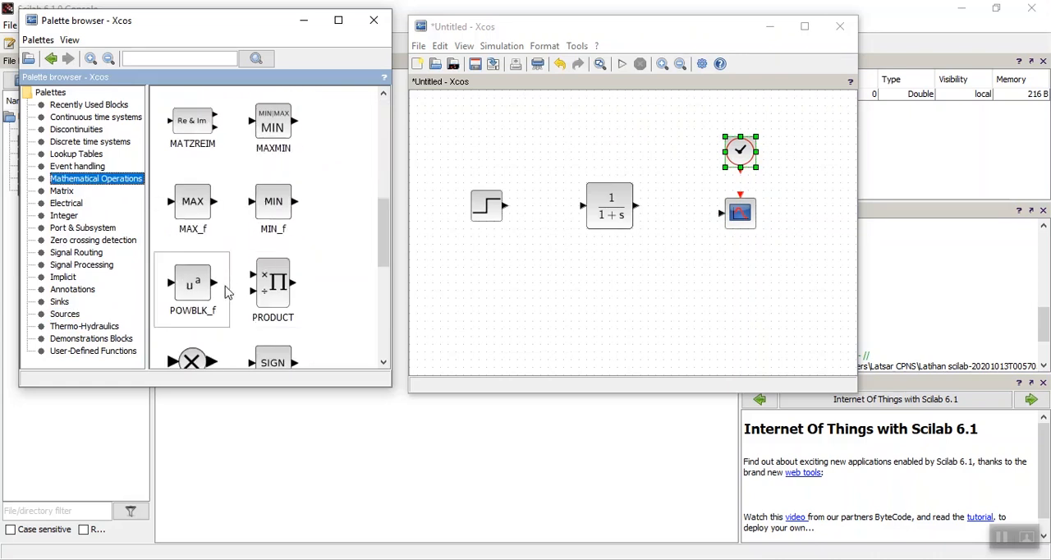
pyautogui.scroll(-4, 225, 293)
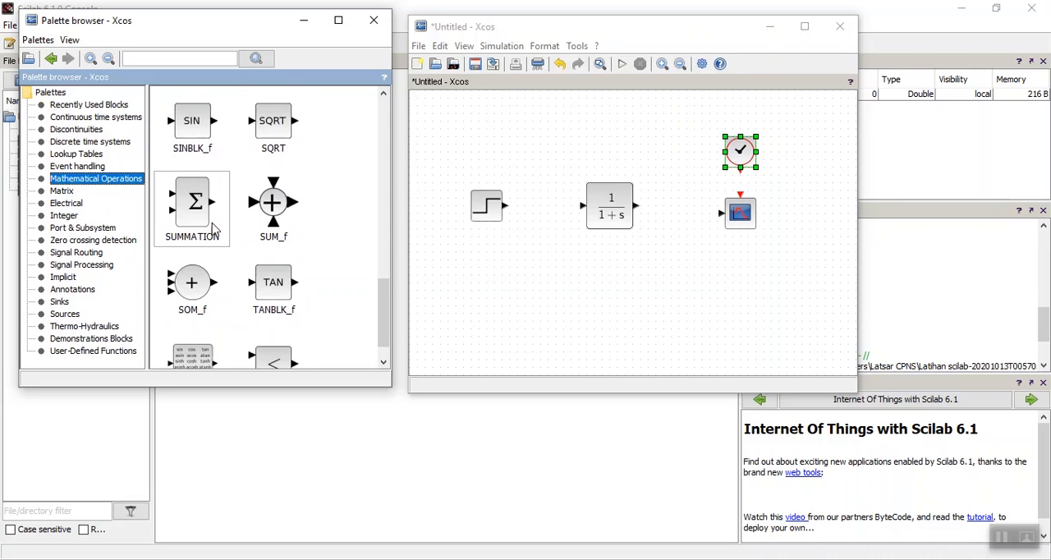
pyautogui.moveTo(213, 229); pyautogui.dragTo(541, 211)
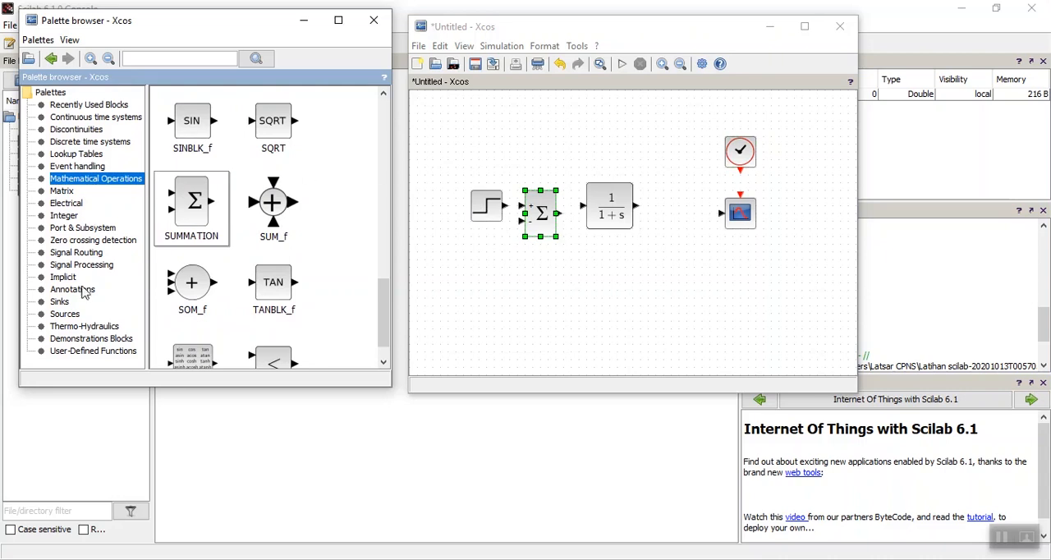
# Place three TOWS_c blocks from Sinks: one beside the clock, one below the transfer function and one above the summation.
pyautogui.click(59, 304)
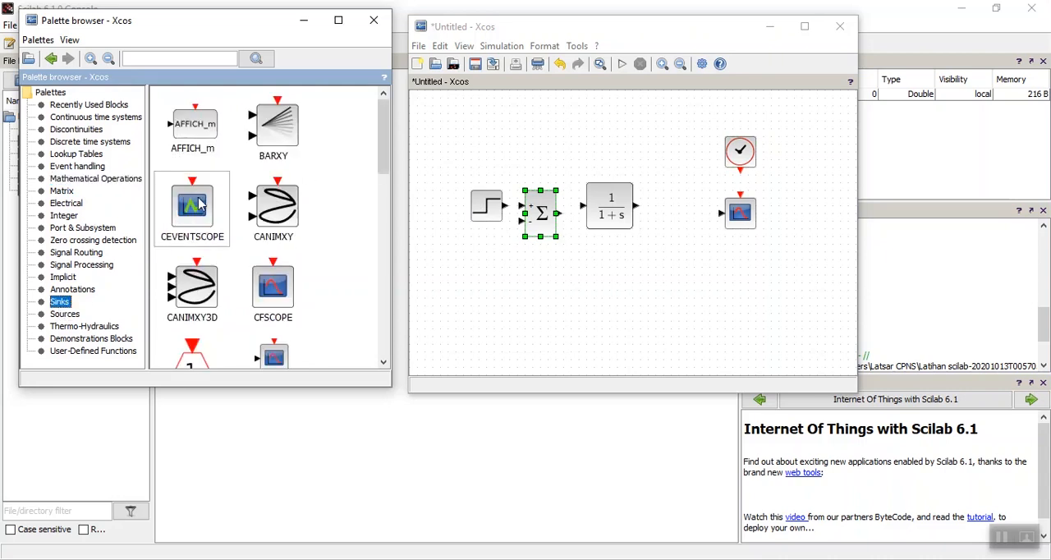
pyautogui.scroll(-3, 198, 284)
pyautogui.scroll(-9, 198, 284)
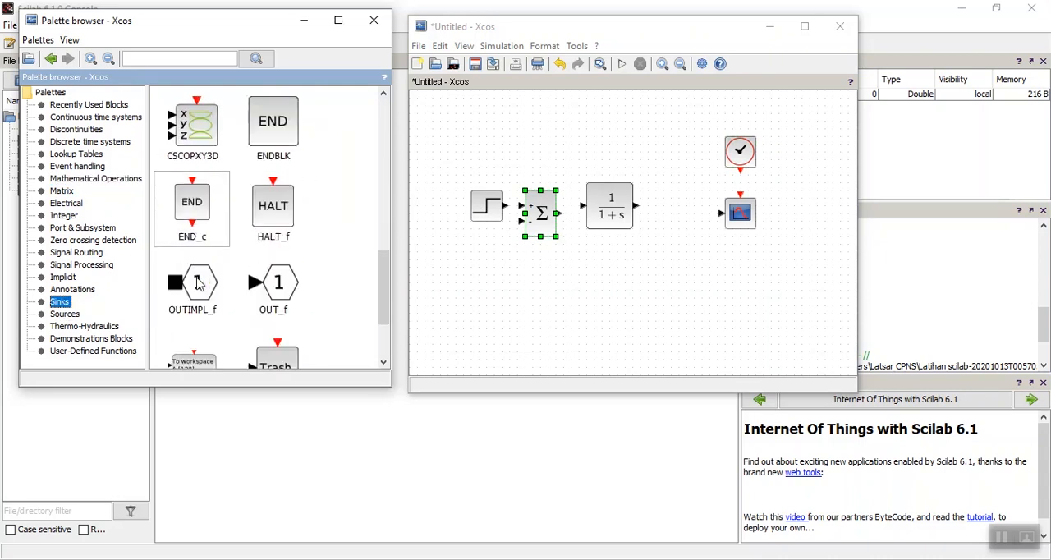
pyautogui.moveTo(204, 283); pyautogui.dragTo(684, 148)
pyautogui.moveTo(197, 250); pyautogui.dragTo(677, 284)
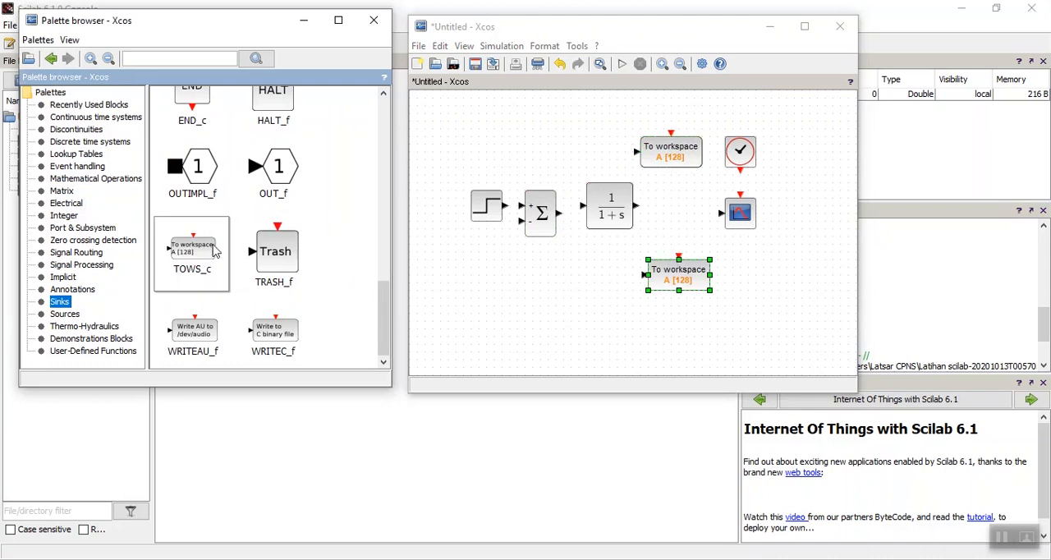
pyautogui.moveTo(201, 256); pyautogui.dragTo(552, 136)
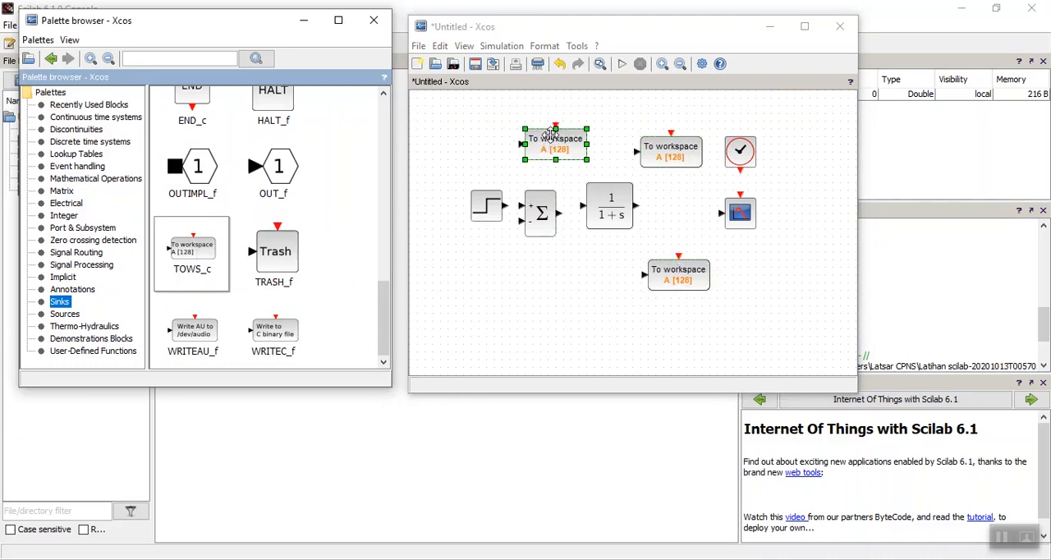
pyautogui.click(542, 318)
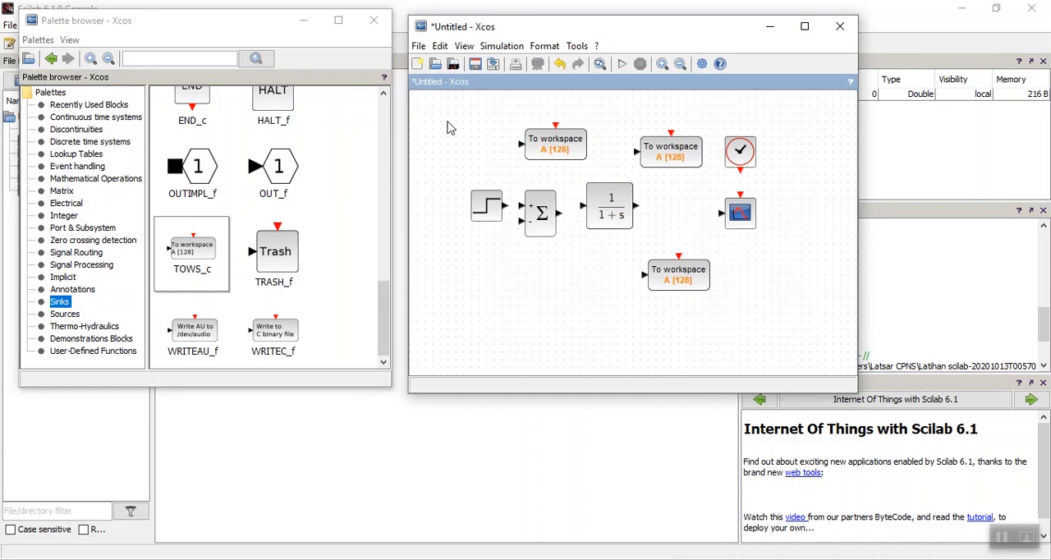
# Open the existing diagram Percobaan_CL.zcos and maximize its window.
pyautogui.click(435, 66)
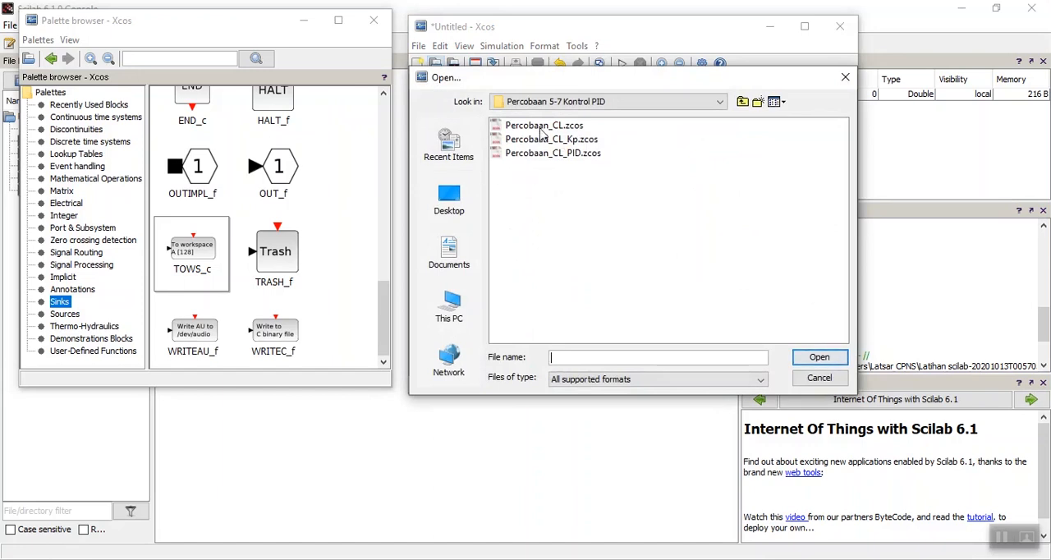
pyautogui.doubleClick(544, 125)
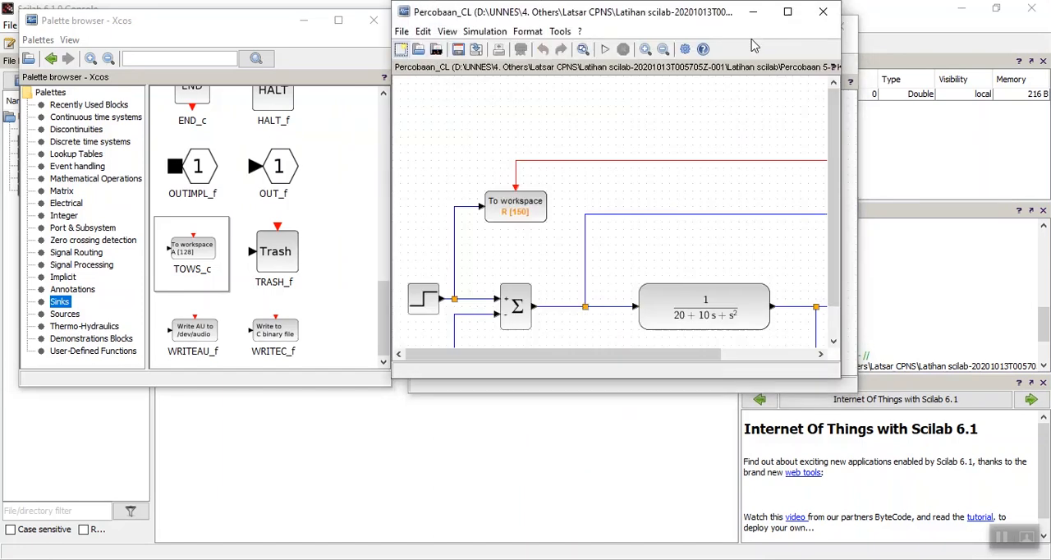
pyautogui.click(788, 11)
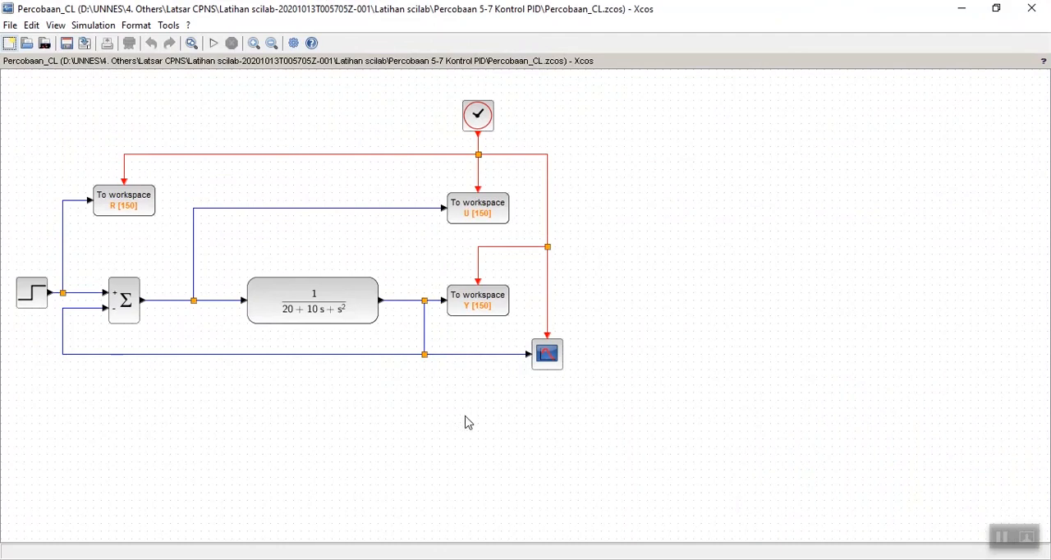
pyautogui.click(82, 124)
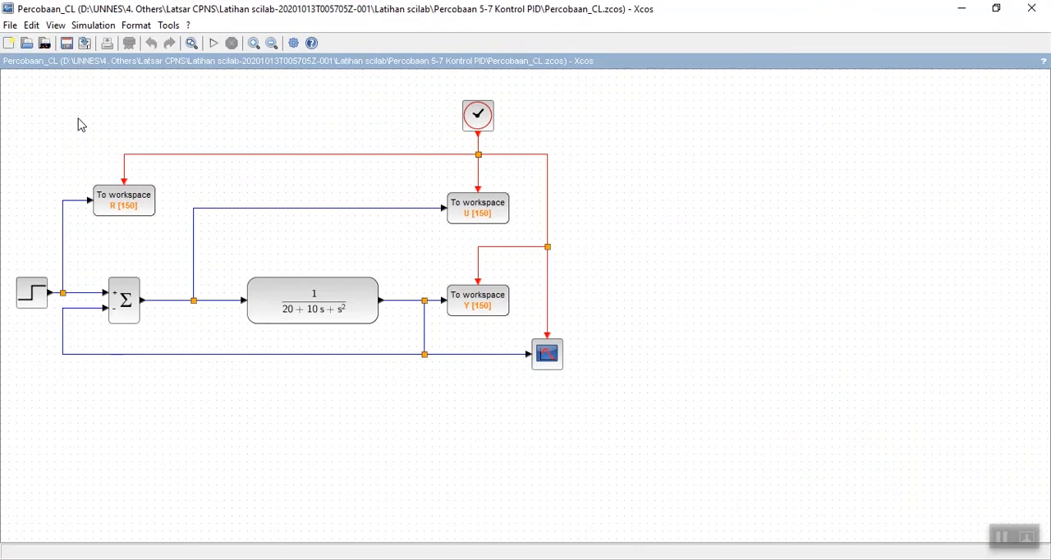
# Review the block parameters of the CSCOPE and the CLOCK_c, accepting both without changes.
pyautogui.doubleClick(547, 360)
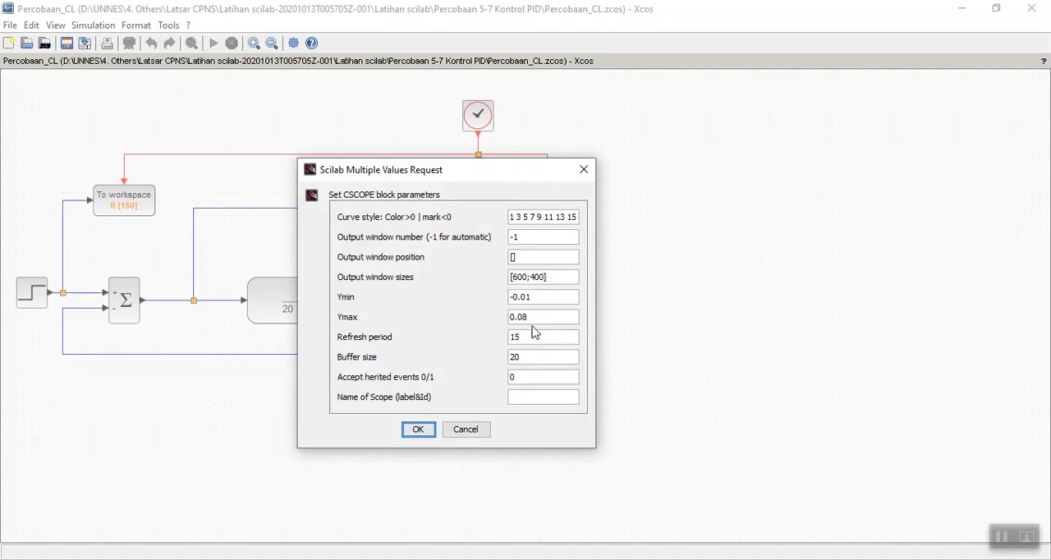
pyautogui.click(417, 430)
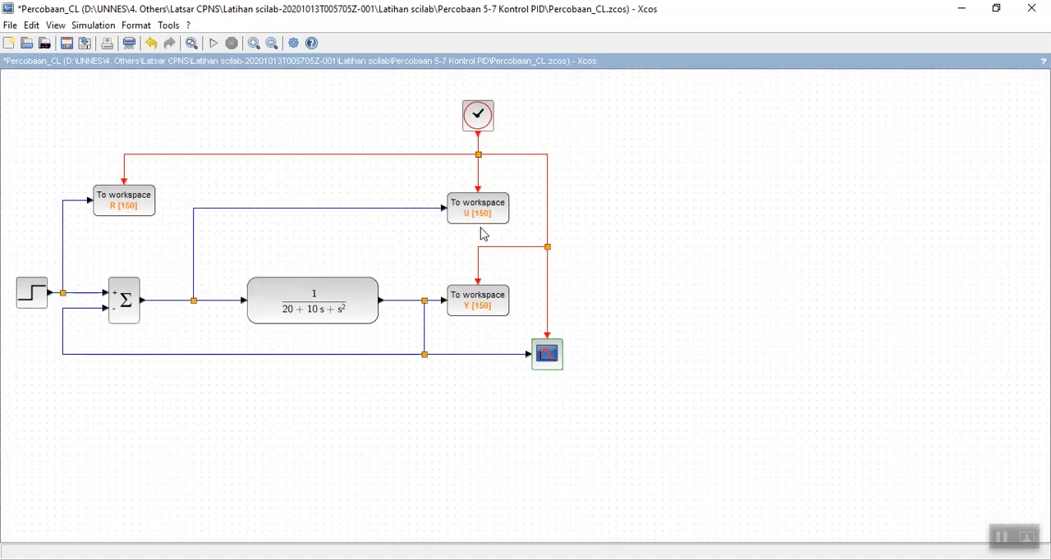
pyautogui.doubleClick(478, 115)
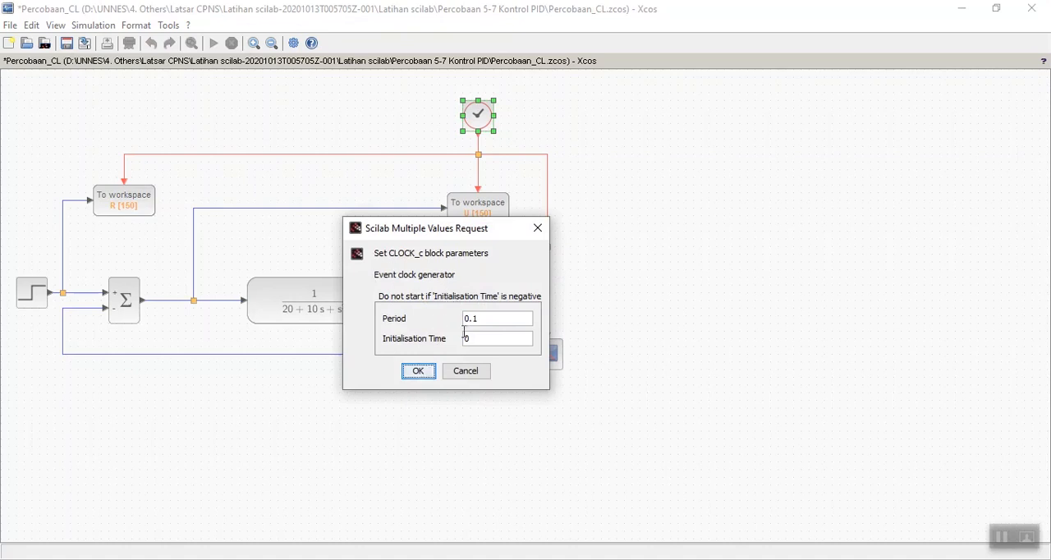
pyautogui.click(417, 370)
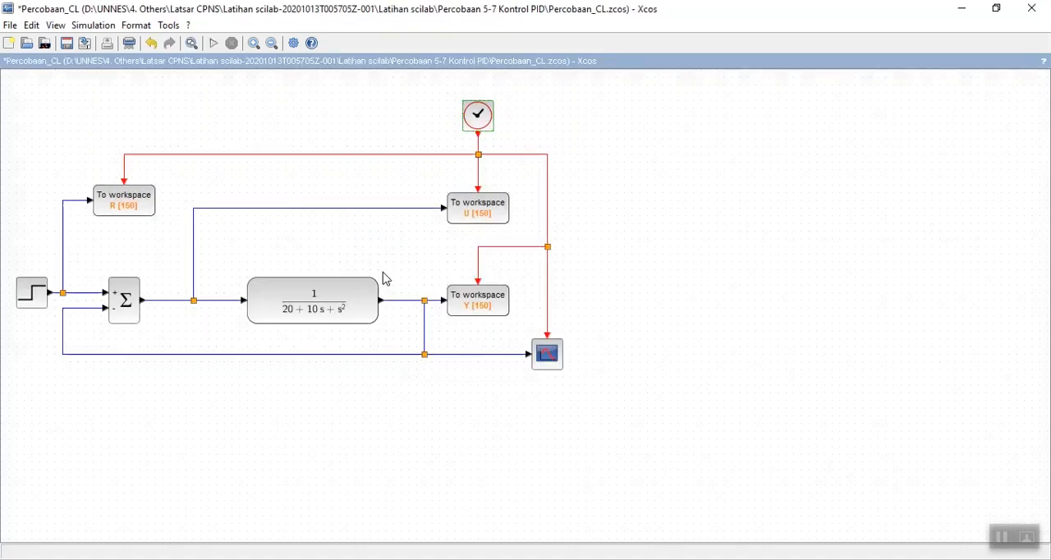
# Check the simulation setup's final integration time against the refresh period in the CSCOPE parameters, accepting both dialogs unchanged.
pyautogui.click(104, 31)
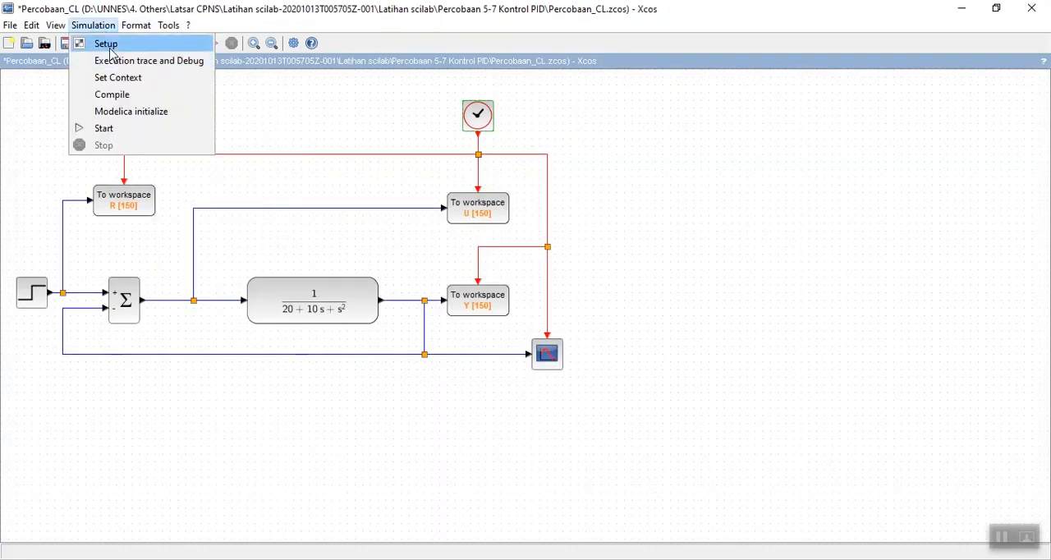
pyautogui.click(105, 42)
pyautogui.moveTo(646, 326); pyautogui.dragTo(683, 132)
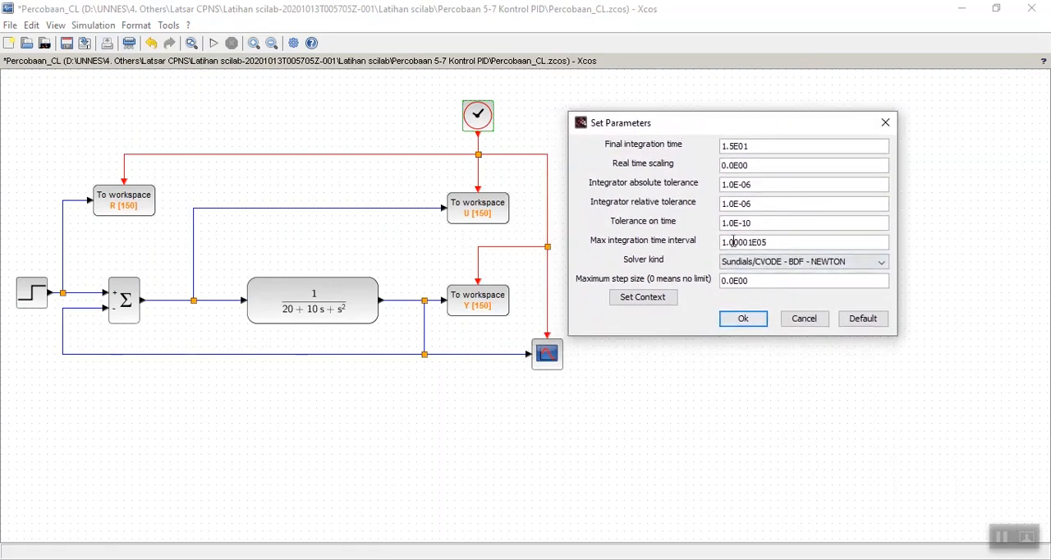
pyautogui.click(739, 318)
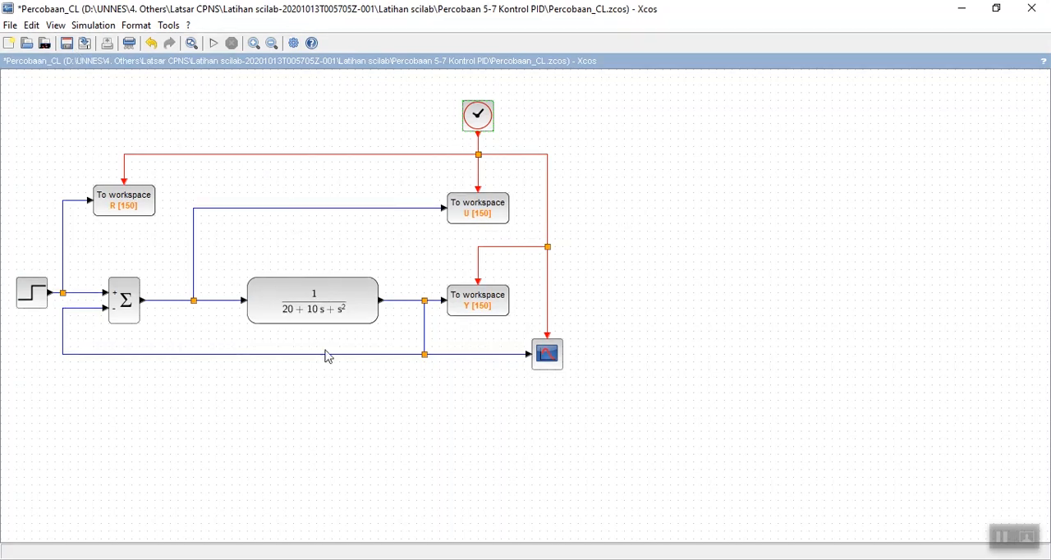
pyautogui.doubleClick(544, 358)
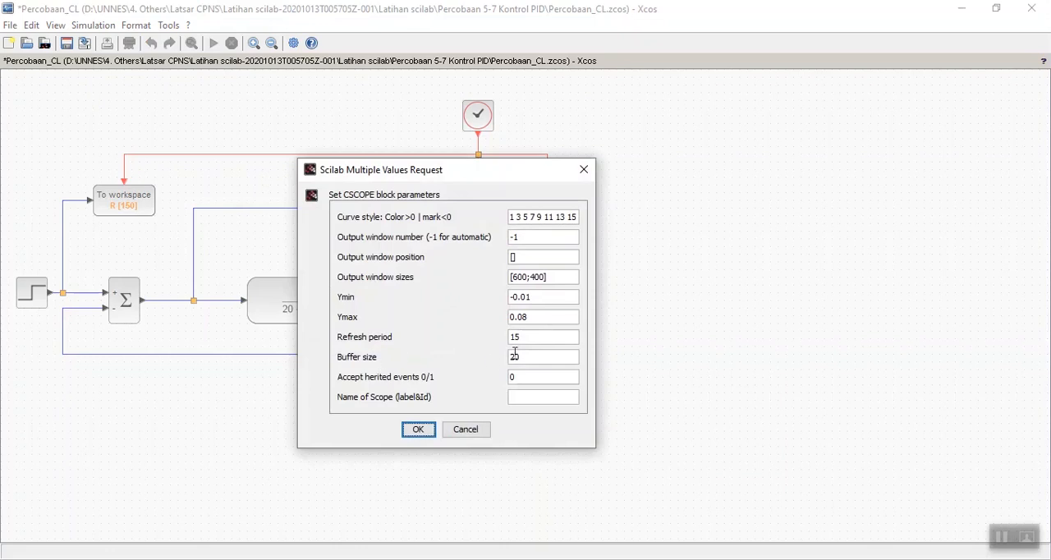
pyautogui.click(418, 430)
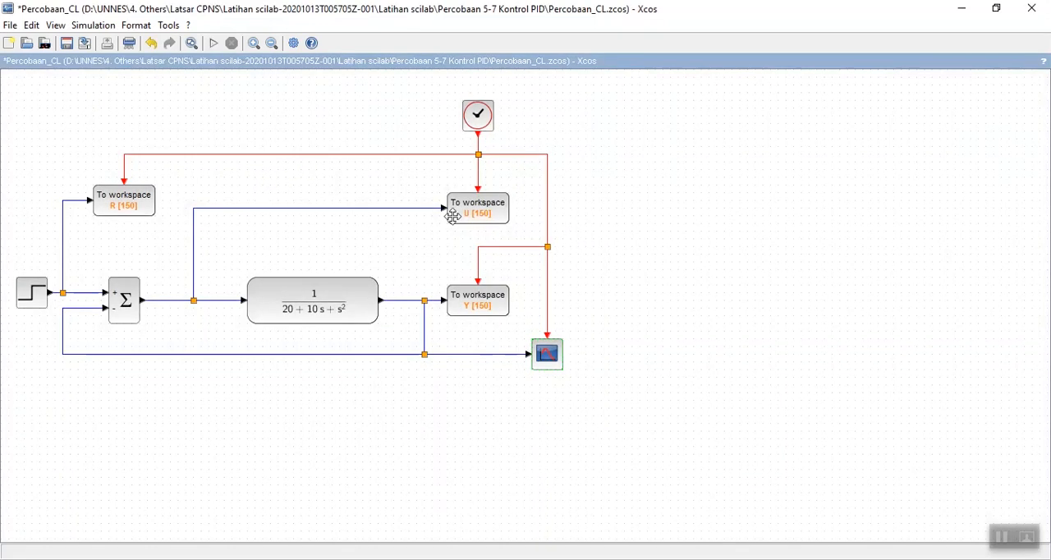
# Check the buffer size of the U To workspace block against the CLOCK_c period, leaving both blocks unchanged.
pyautogui.moveTo(463, 212)
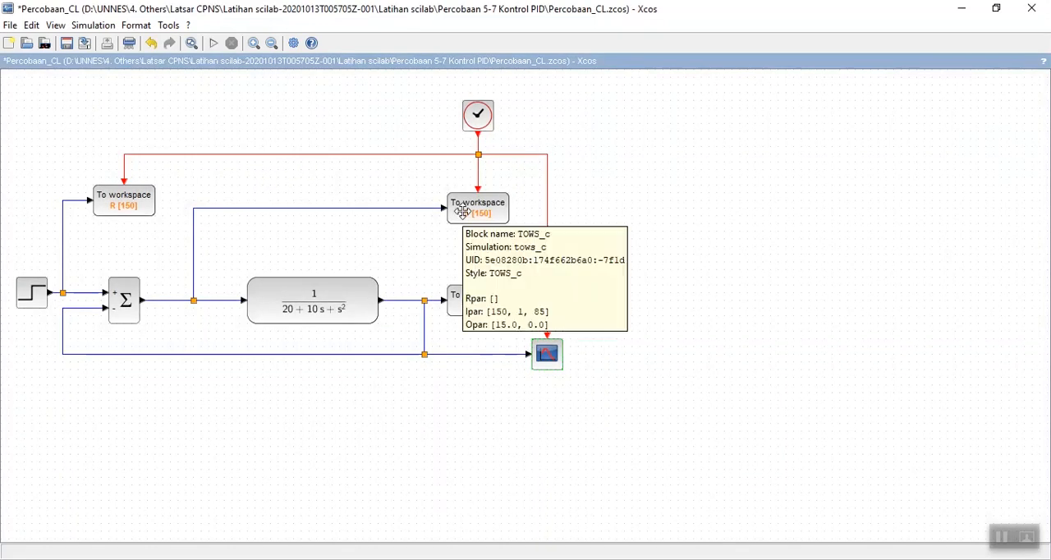
pyautogui.doubleClick(463, 212)
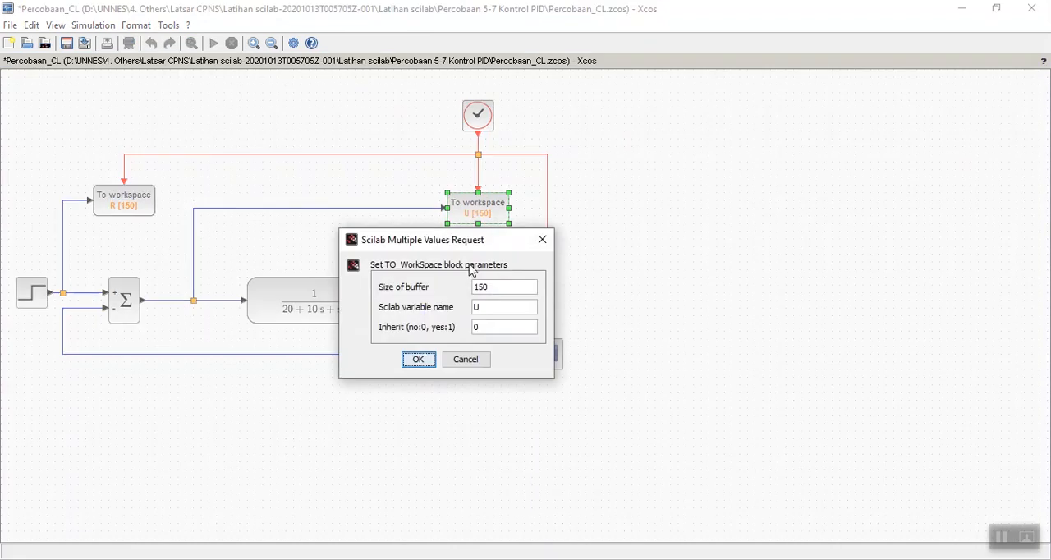
pyautogui.click(495, 289)
pyautogui.click(536, 238)
pyautogui.doubleClick(477, 114)
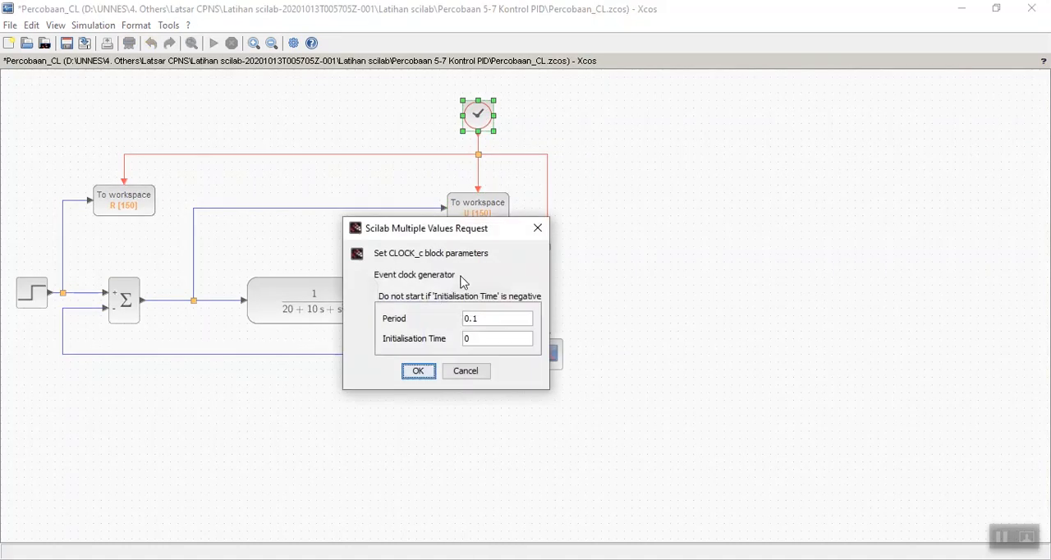
pyautogui.click(417, 370)
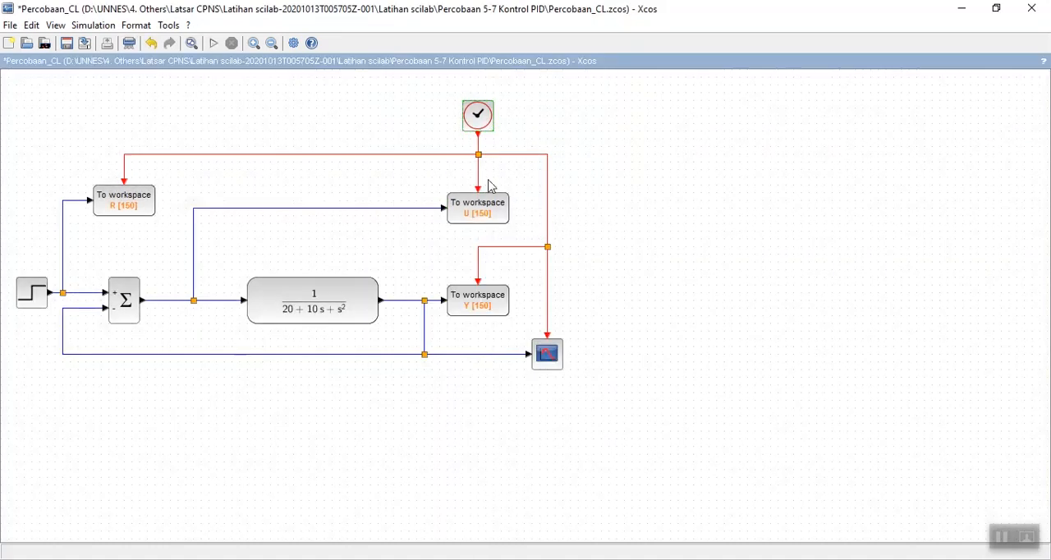
# Check the final integration time in the simulation setup and accept the parameters unchanged.
pyautogui.click(115, 25)
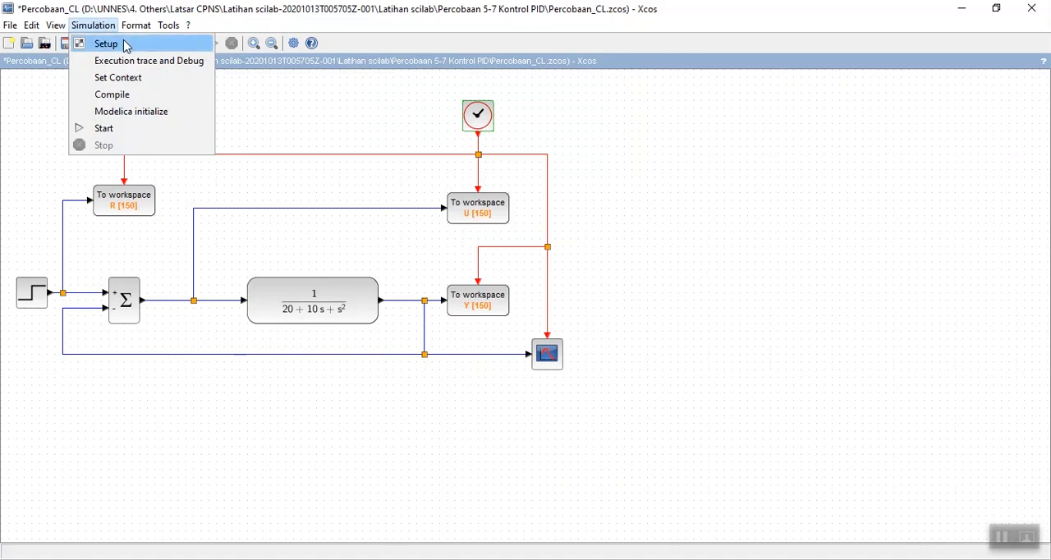
pyautogui.click(119, 41)
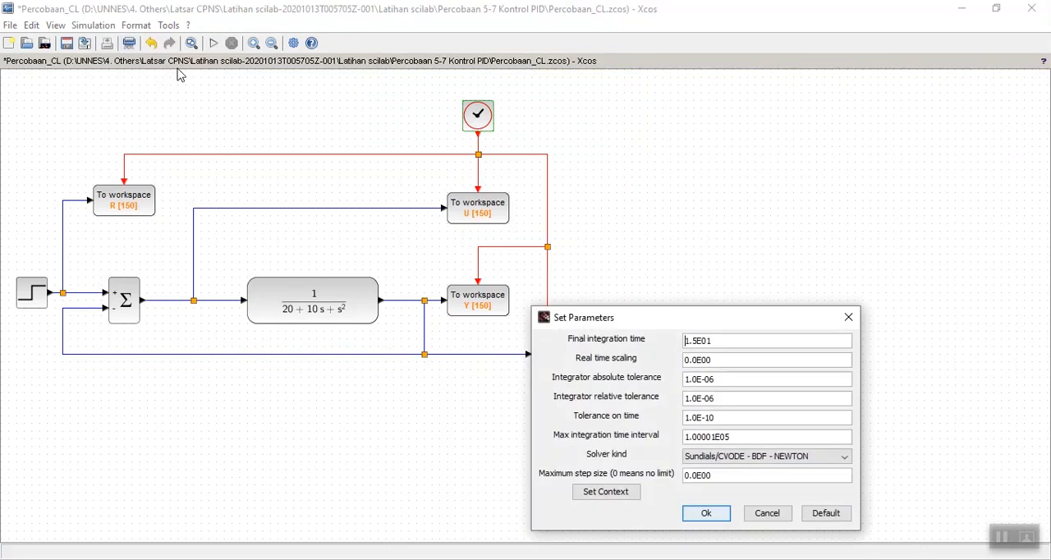
pyautogui.click(694, 513)
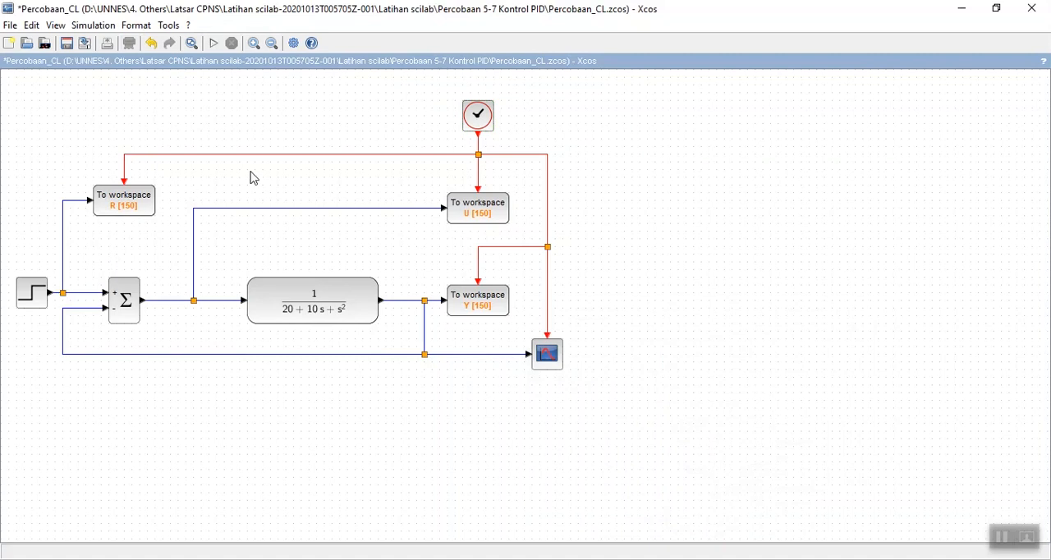
# Review the parameters of the Y and R To workspace blocks, accepting both without changes.
pyautogui.doubleClick(477, 300)
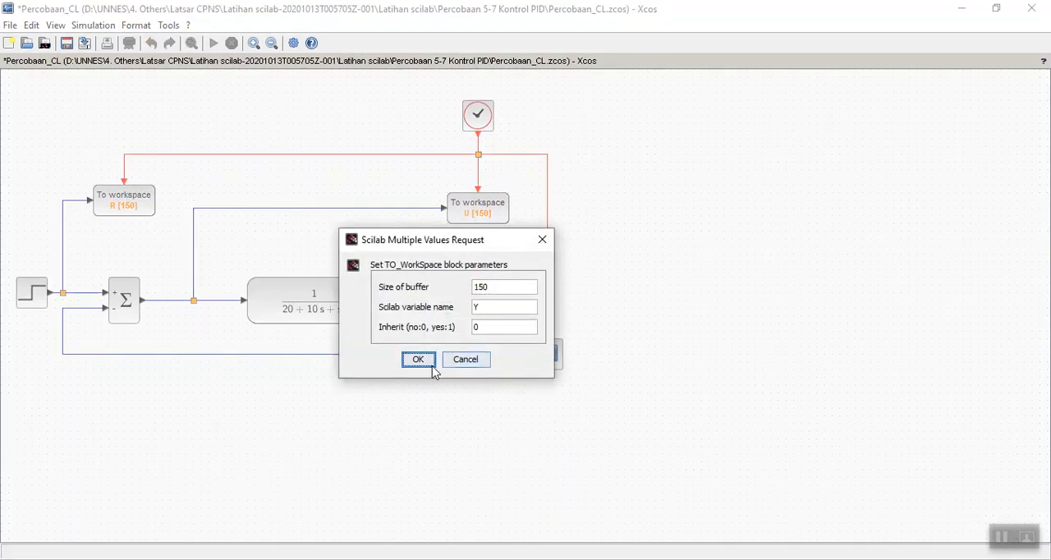
pyautogui.click(424, 363)
pyautogui.doubleClick(129, 205)
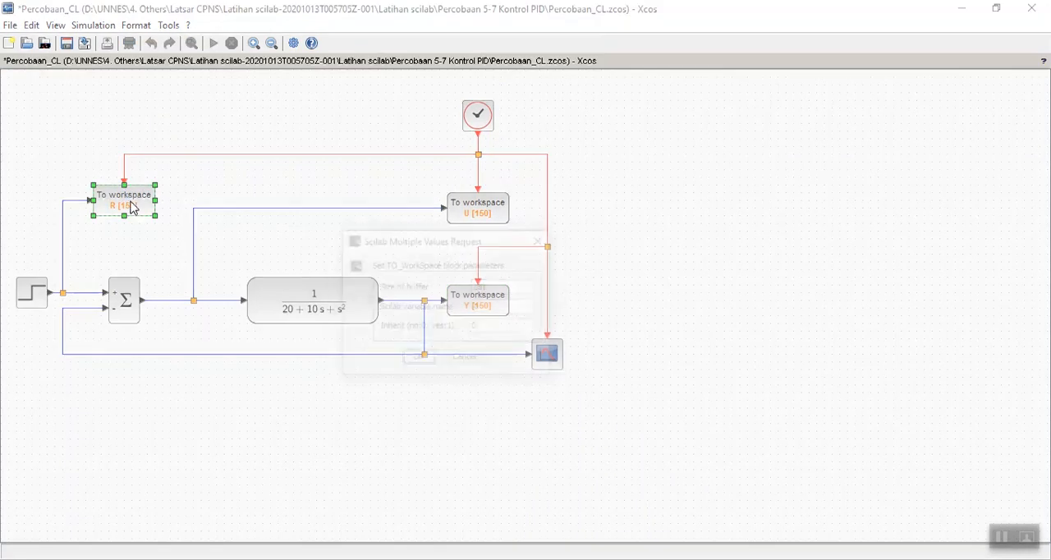
pyautogui.click(418, 361)
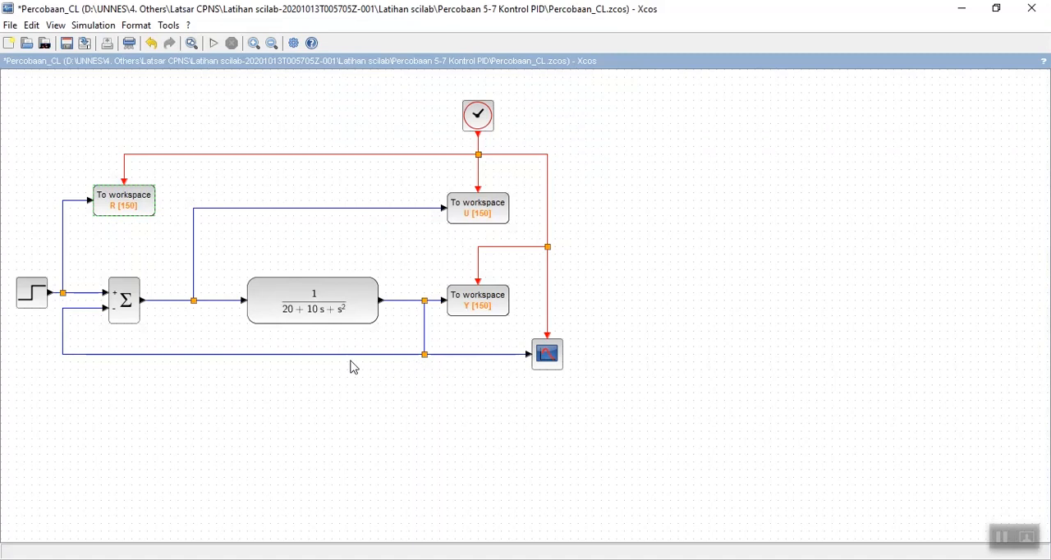
# Examine the numerator and denominator of the continuous transfer function block, accepting its parameters unchanged.
pyautogui.doubleClick(320, 308)
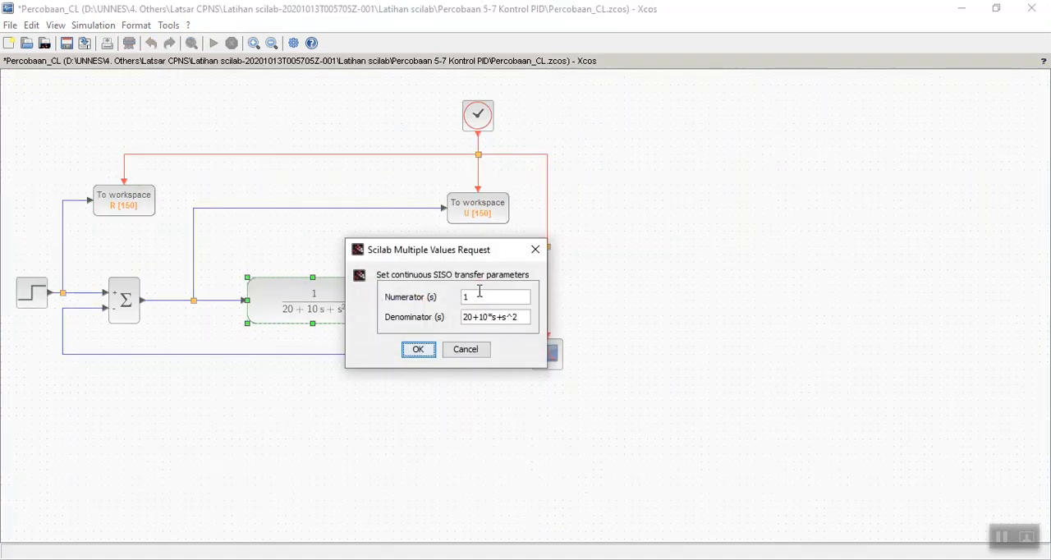
pyautogui.moveTo(462, 255); pyautogui.dragTo(561, 227)
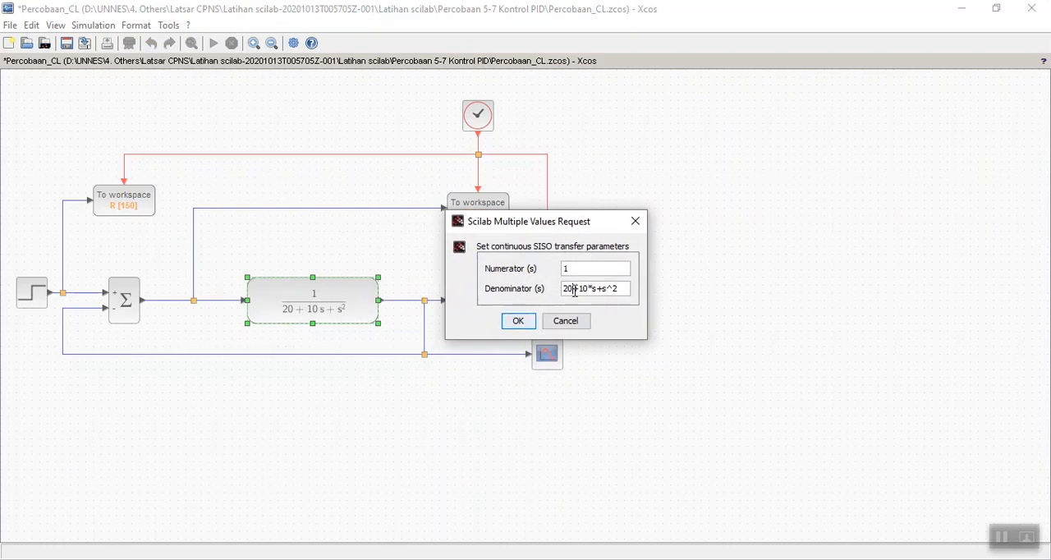
pyautogui.moveTo(574, 290); pyautogui.dragTo(614, 297)
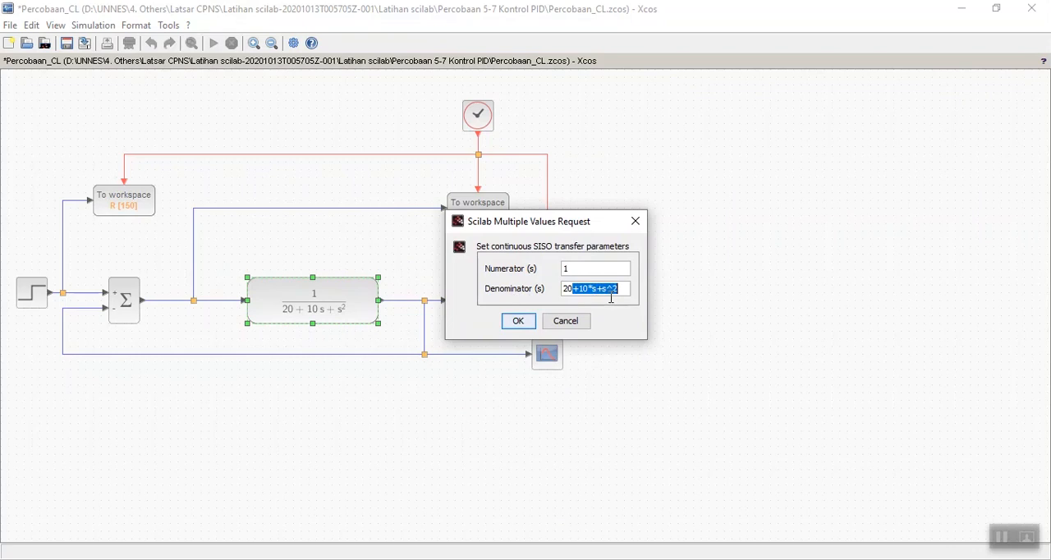
pyautogui.click(562, 290)
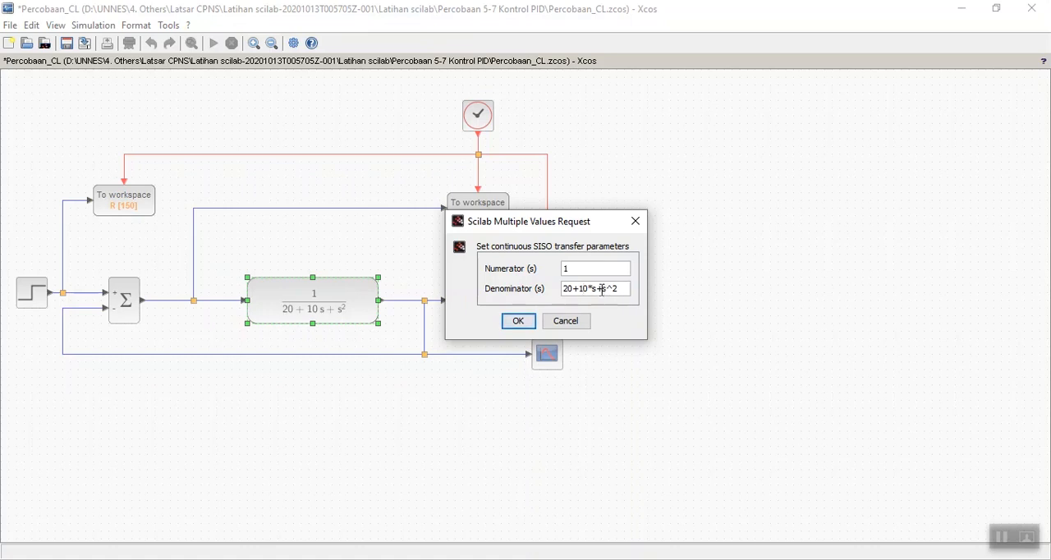
pyautogui.click(524, 324)
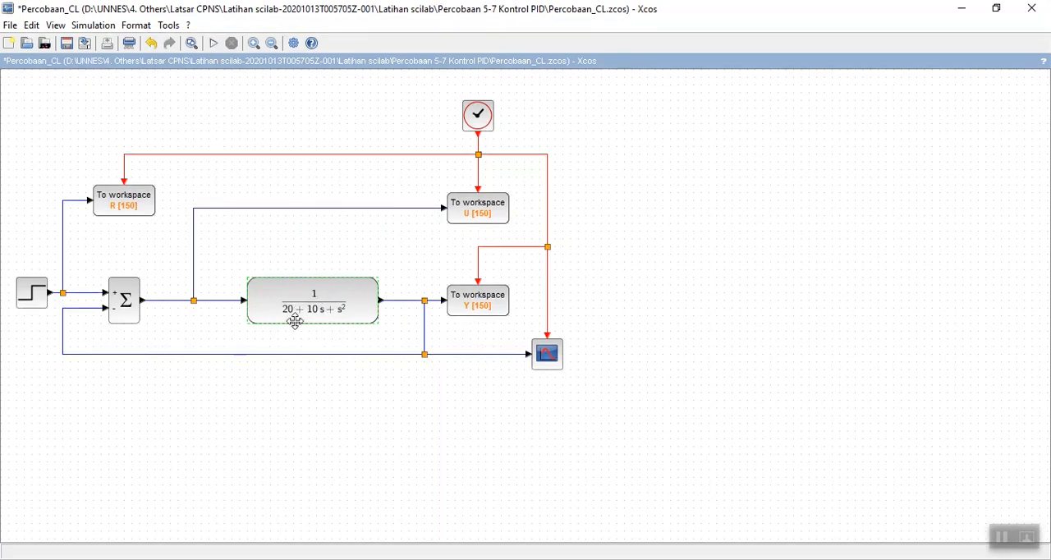
# Review the SUMMATION block's sign vector and the STEP block's time and values, accepting both without changes.
pyautogui.doubleClick(122, 300)
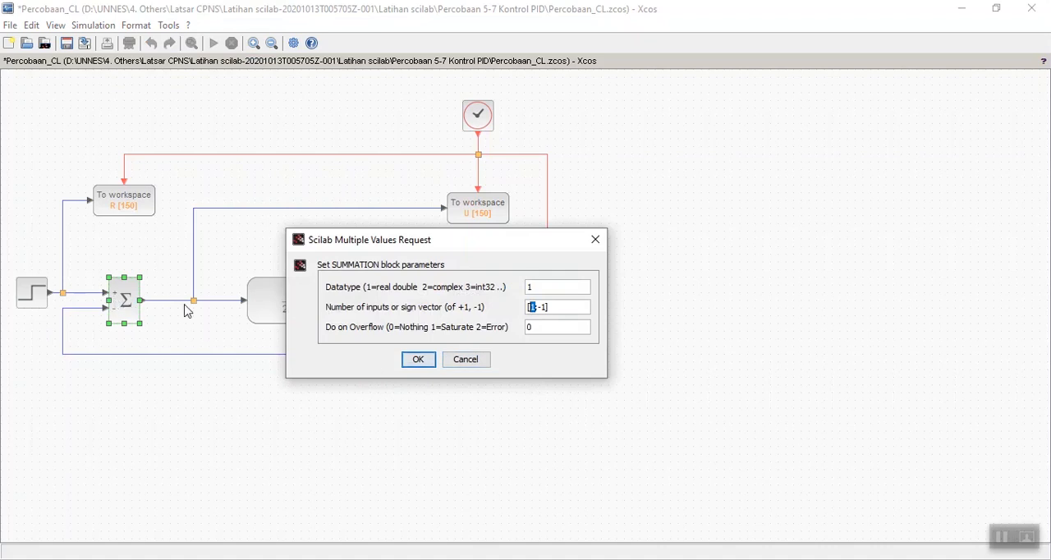
pyautogui.doubleClick(543, 306)
pyautogui.click(419, 361)
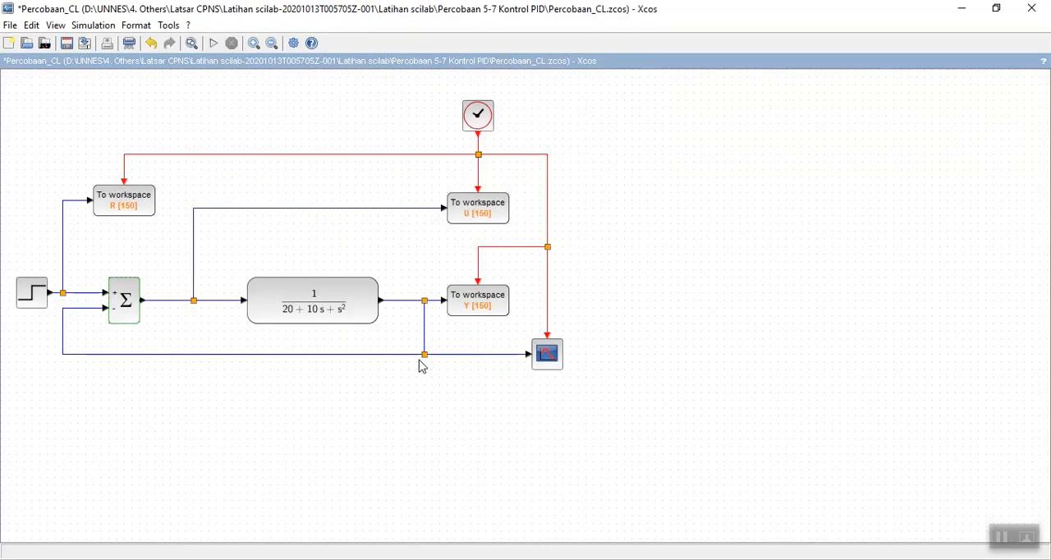
pyautogui.doubleClick(30, 296)
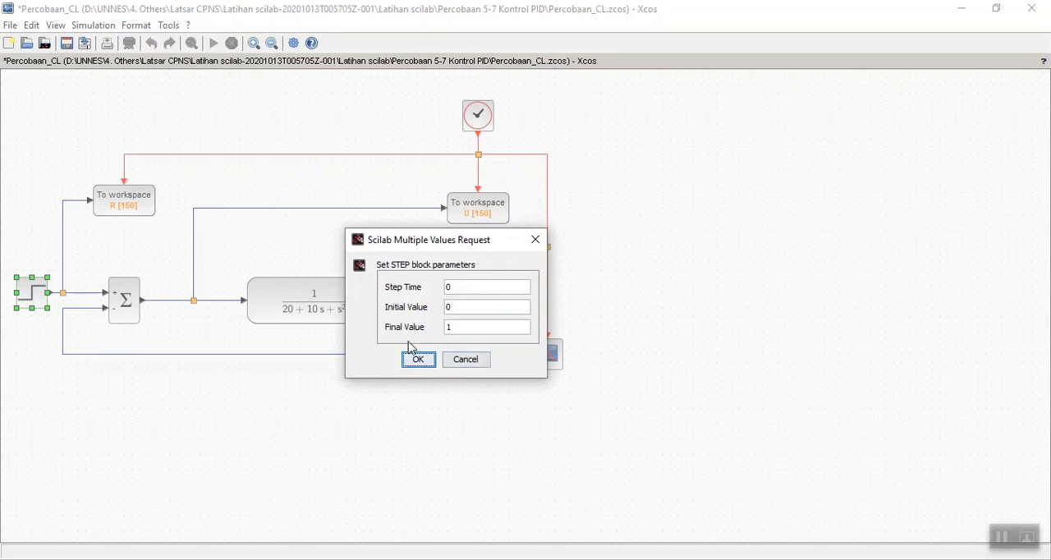
pyautogui.click(418, 360)
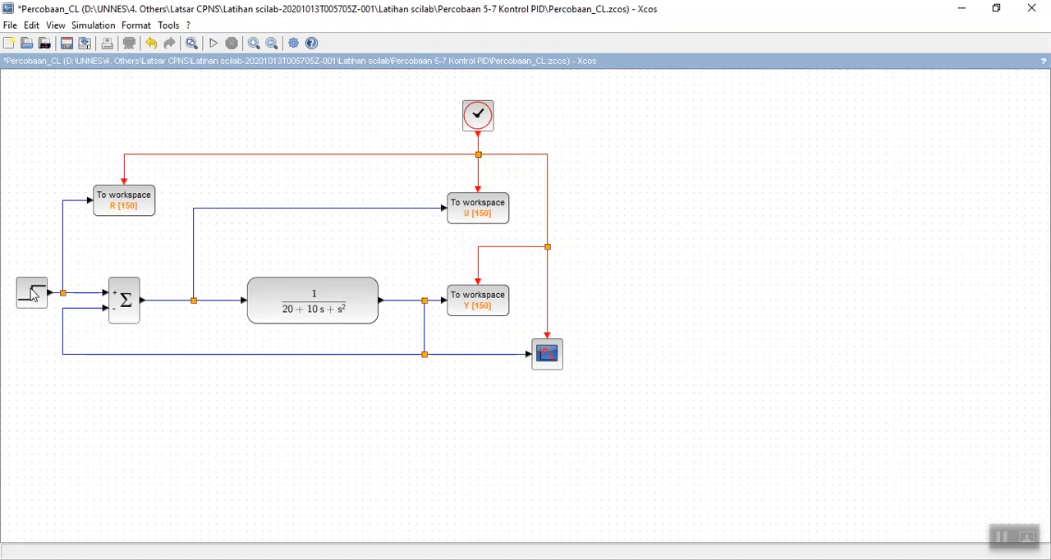
# Run the closed-loop simulation and place the resulting plot window beside the block diagram.
pyautogui.moveTo(33, 296)
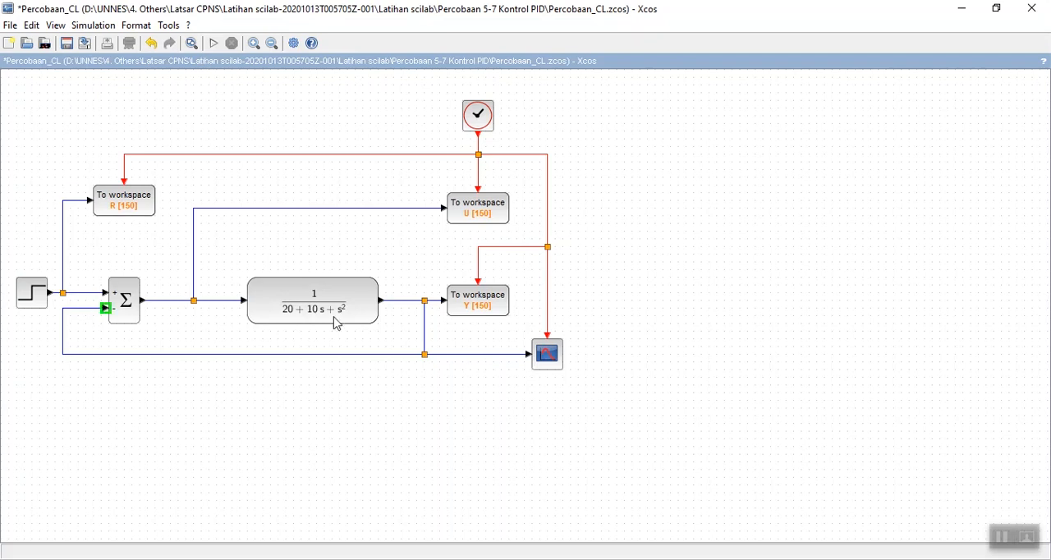
pyautogui.click(213, 45)
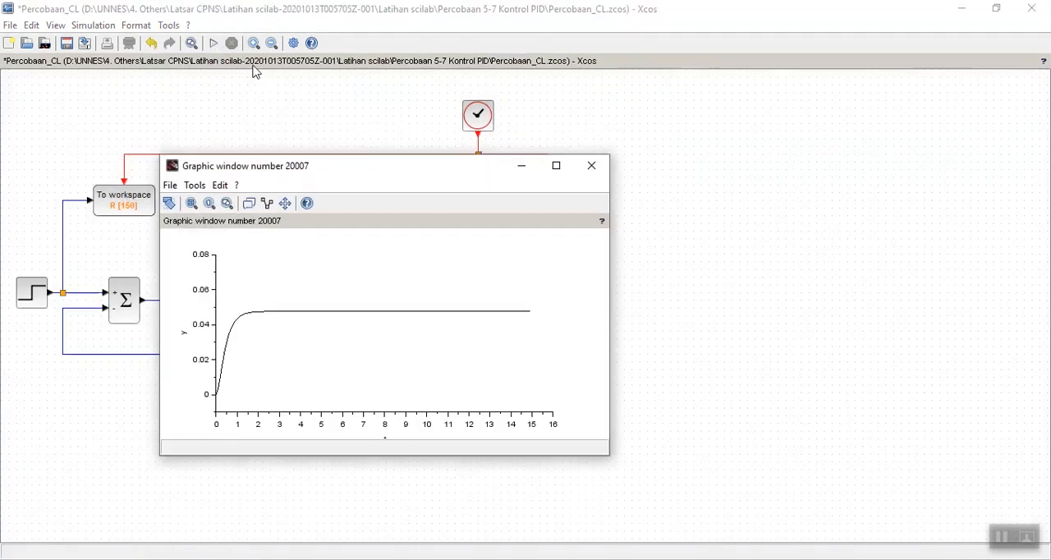
pyautogui.moveTo(364, 166); pyautogui.dragTo(798, 120)
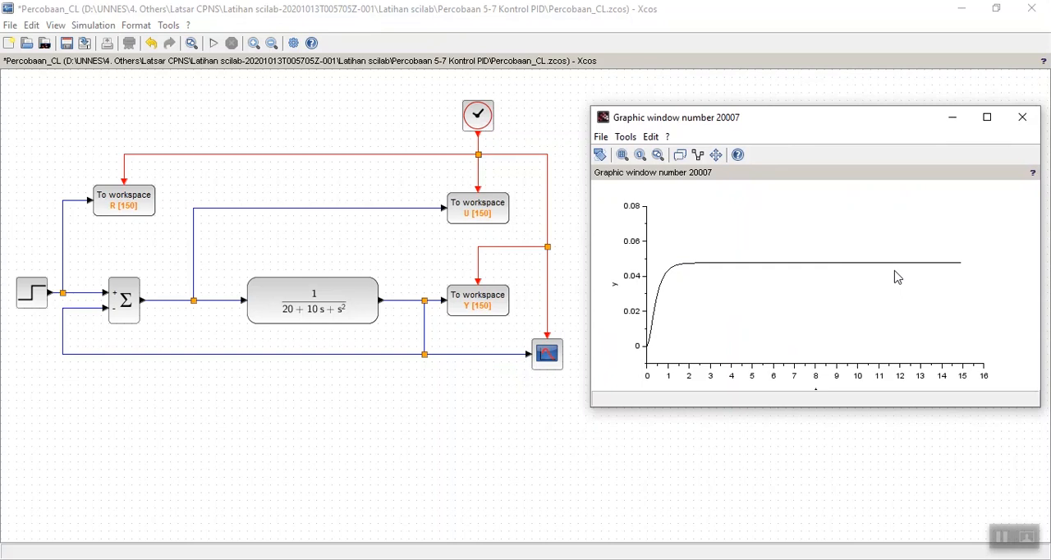
# Switch to the Scilab console and open SciNotes, restoring stepinfo.sci and Respon_Transient.sce from the last session.
pyautogui.hotkey('alt', 'Tab')
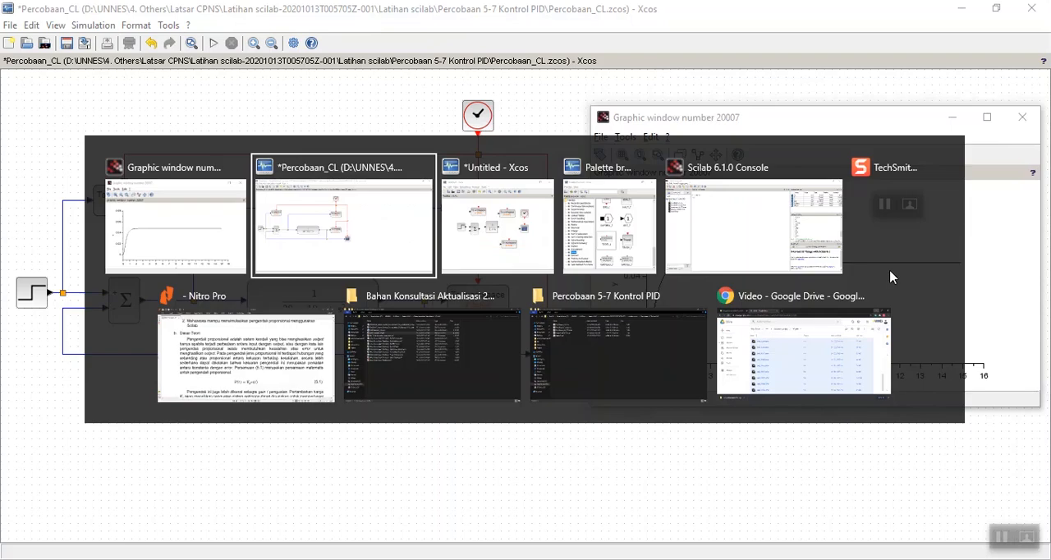
pyautogui.hotkey('alt', 'Tab')
pyautogui.hotkey('alt', 'Tab')
pyautogui.hotkey('alt', 'Tab')
pyautogui.hotkey('alt', 'Tab')
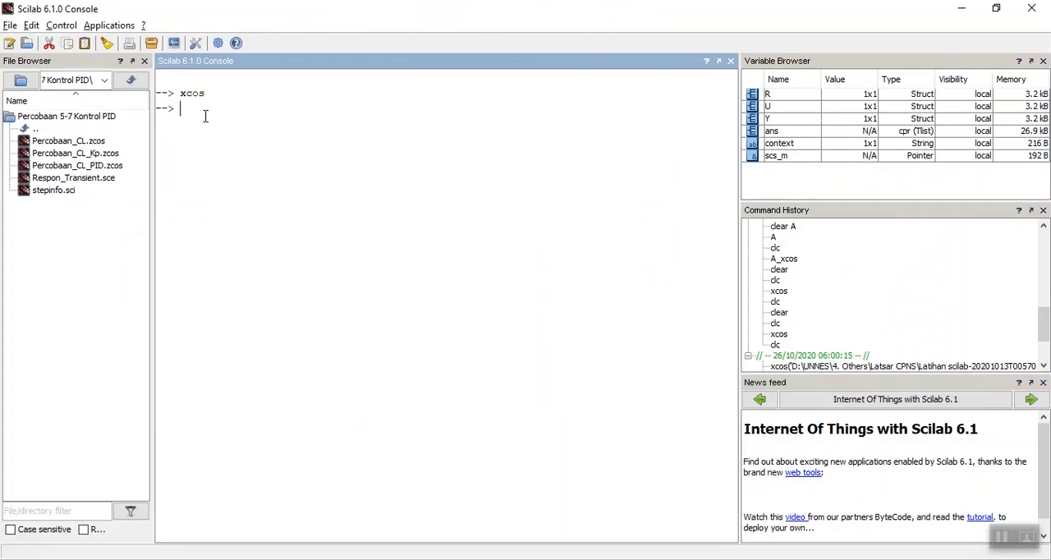
pyautogui.click(9, 45)
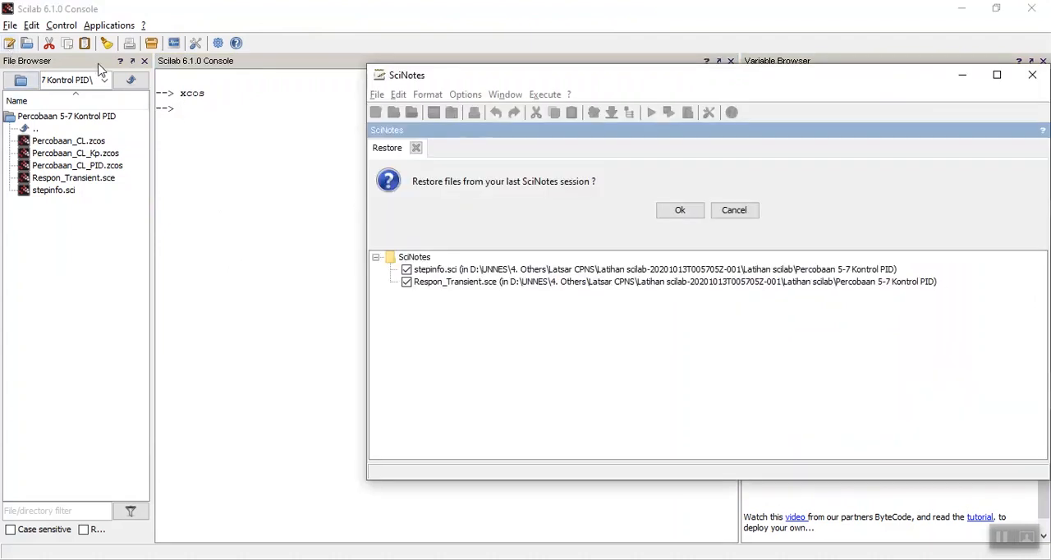
pyautogui.click(690, 212)
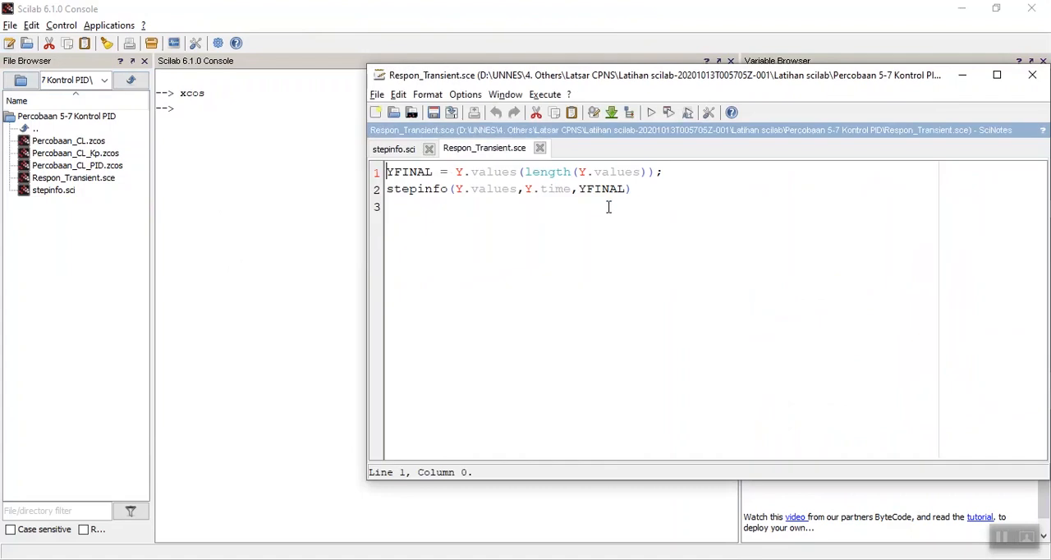
# Execute the stepinfo.sci function file and reposition the SciNotes window over the console.
pyautogui.click(469, 188)
pyautogui.click(407, 154)
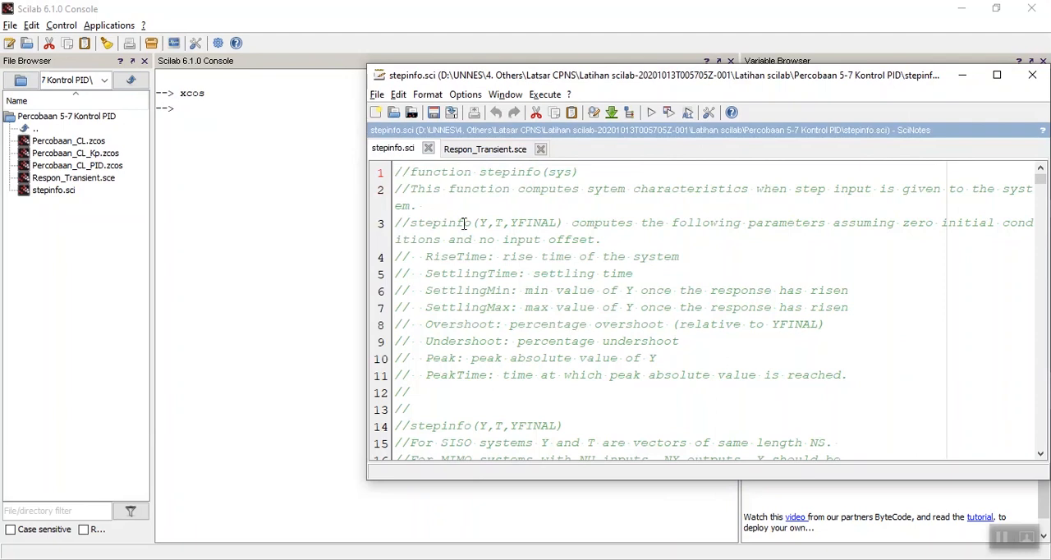
pyautogui.scroll(-10, 465, 224)
pyautogui.scroll(10, 465, 224)
pyautogui.click(649, 115)
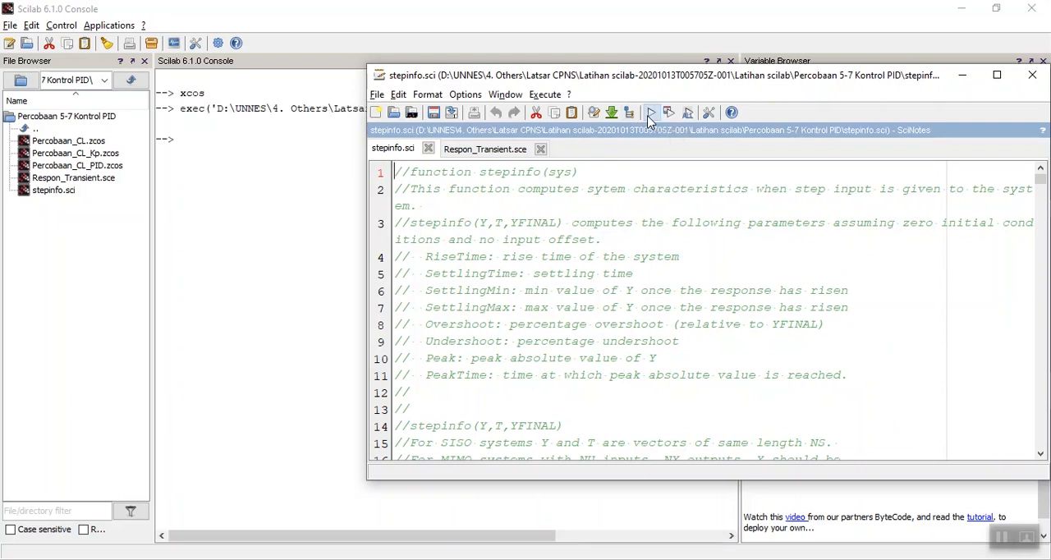
pyautogui.moveTo(581, 79); pyautogui.dragTo(465, 230)
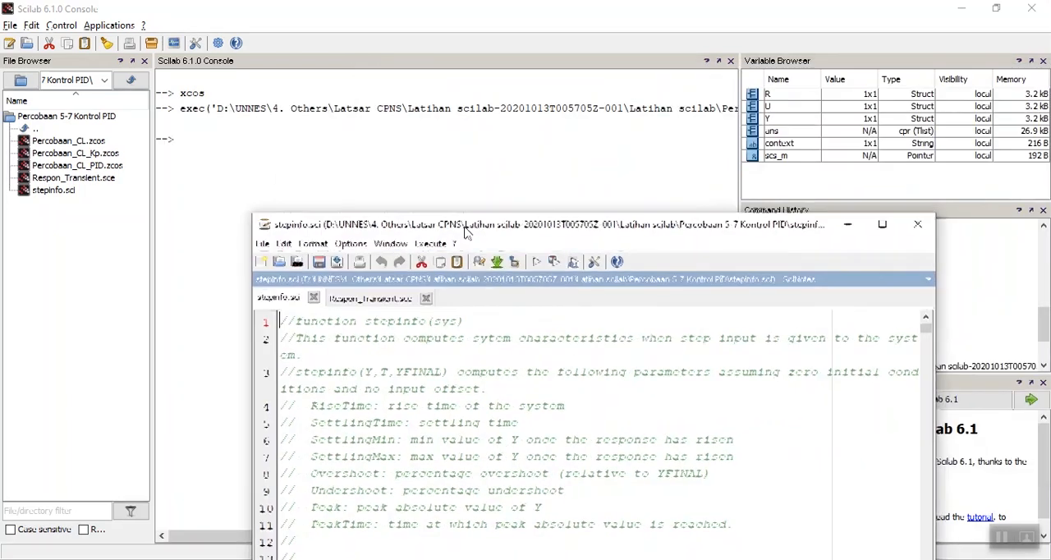
pyautogui.moveTo(542, 232); pyautogui.dragTo(539, 118)
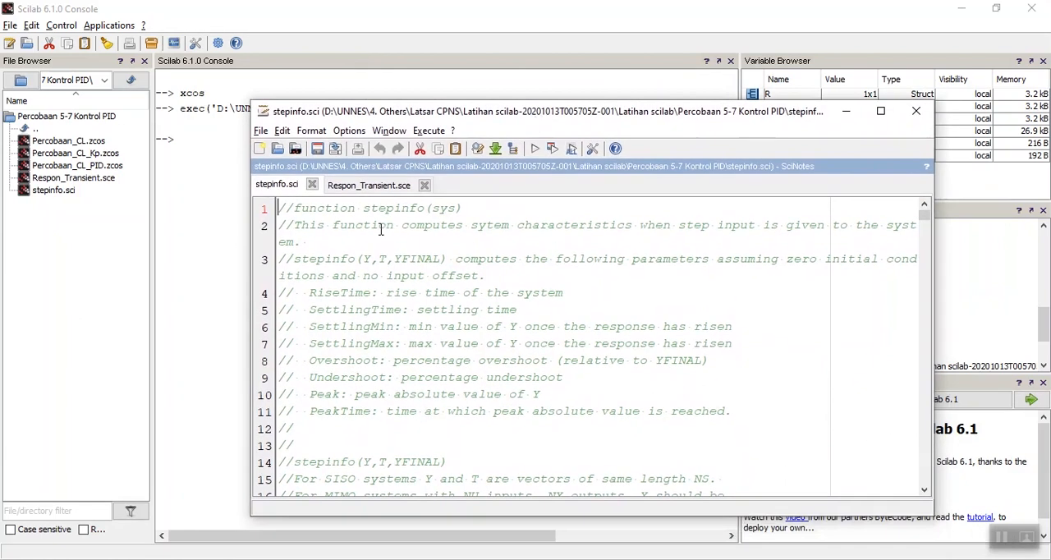
# Examine the stepinfo call in Respon_Transient.sce and its arguments Y.values, Y.time and YFINAL, comparing it with stepinfo.sci.
pyautogui.click(367, 185)
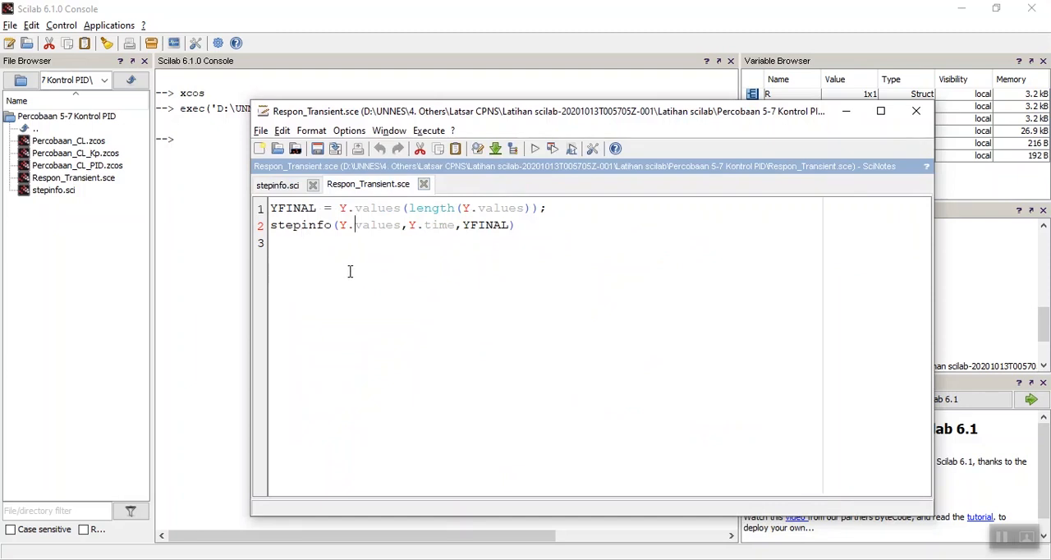
pyautogui.click(288, 225)
pyautogui.click(278, 187)
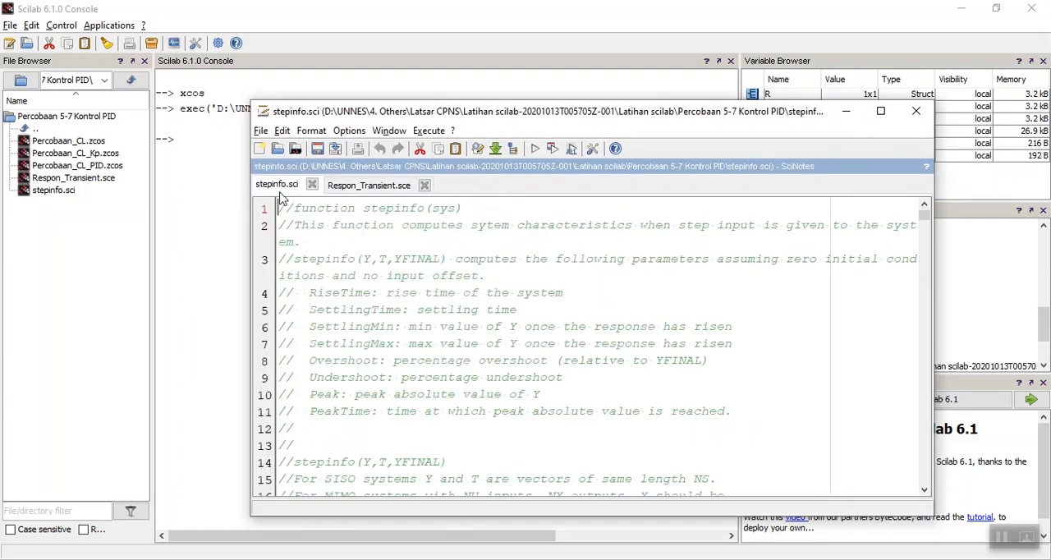
pyautogui.click(335, 189)
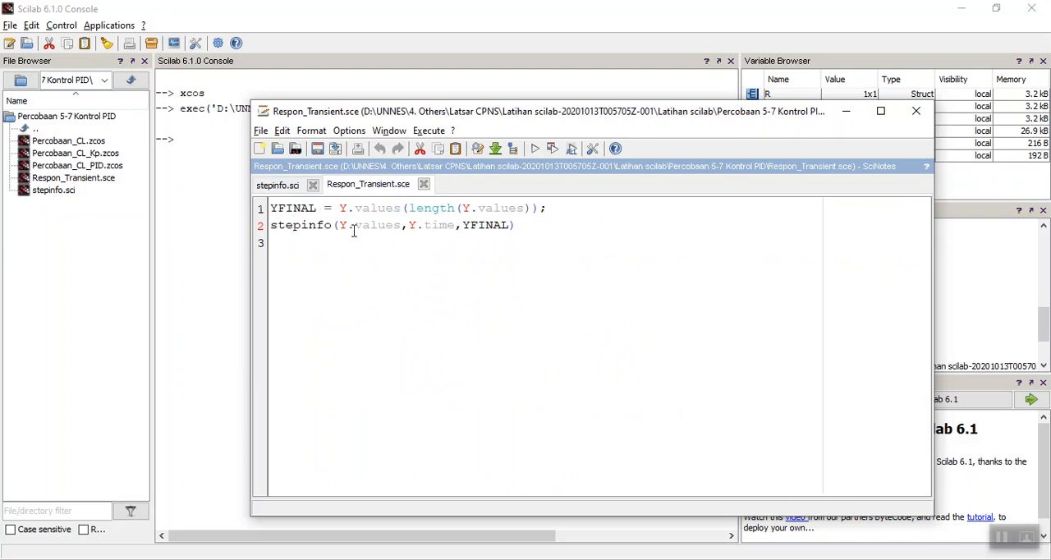
pyautogui.moveTo(338, 224); pyautogui.dragTo(402, 225)
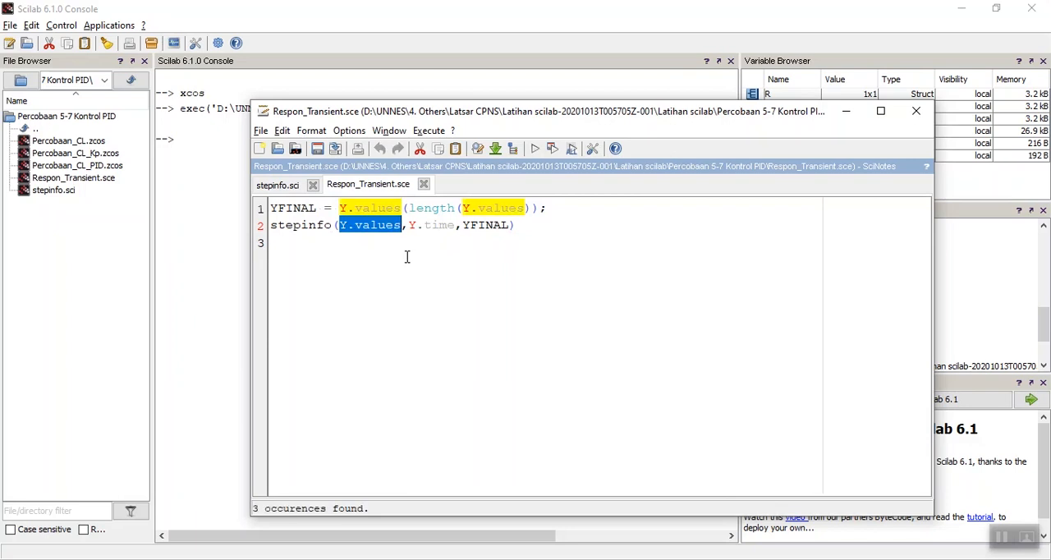
pyautogui.moveTo(410, 226); pyautogui.dragTo(512, 228)
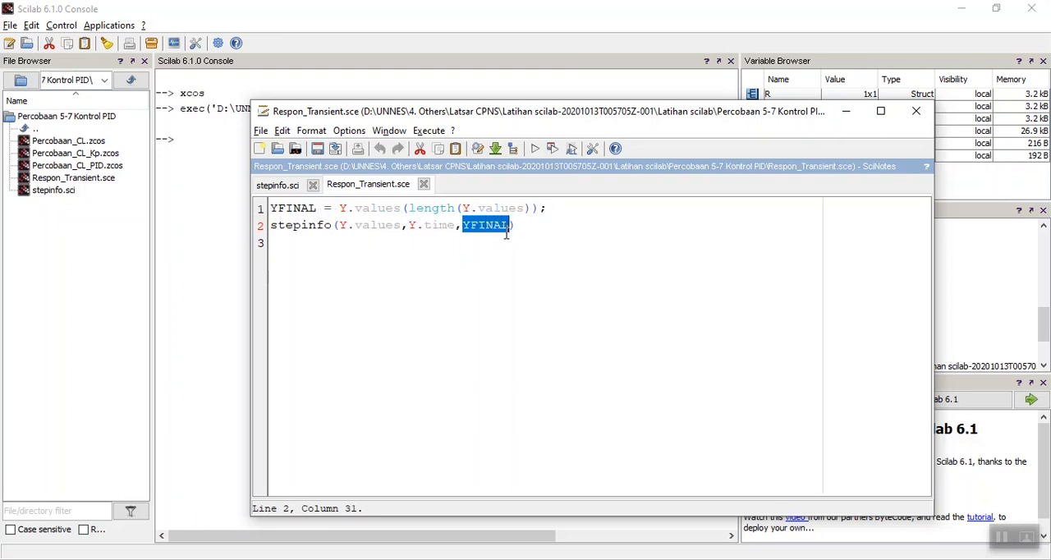
# Execute Respon_Transient.sce, bring the console in front of SciNotes and review the transient-response values it lists.
pyautogui.click(484, 306)
pyautogui.click(534, 149)
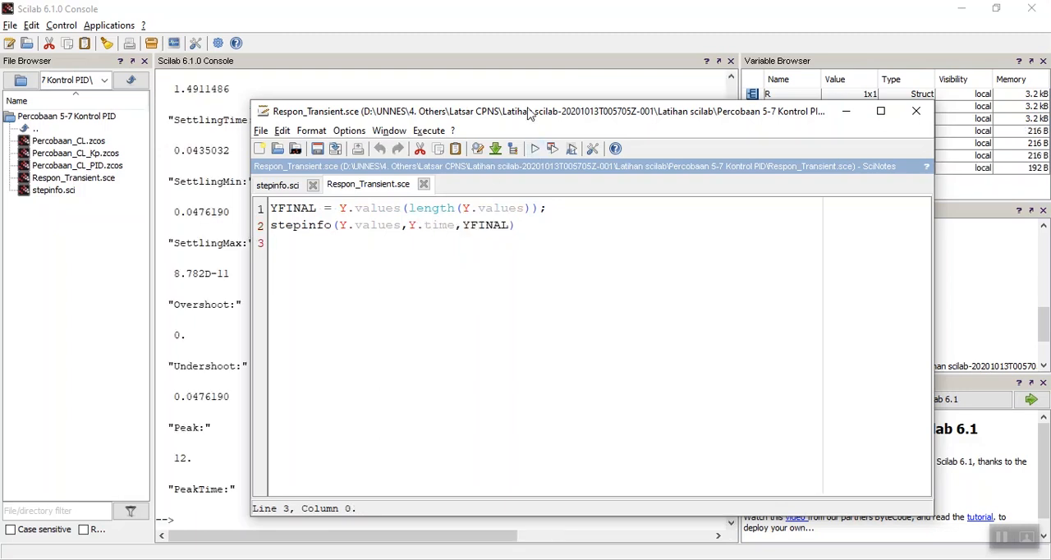
pyautogui.moveTo(530, 109); pyautogui.dragTo(677, 114)
pyautogui.click(271, 166)
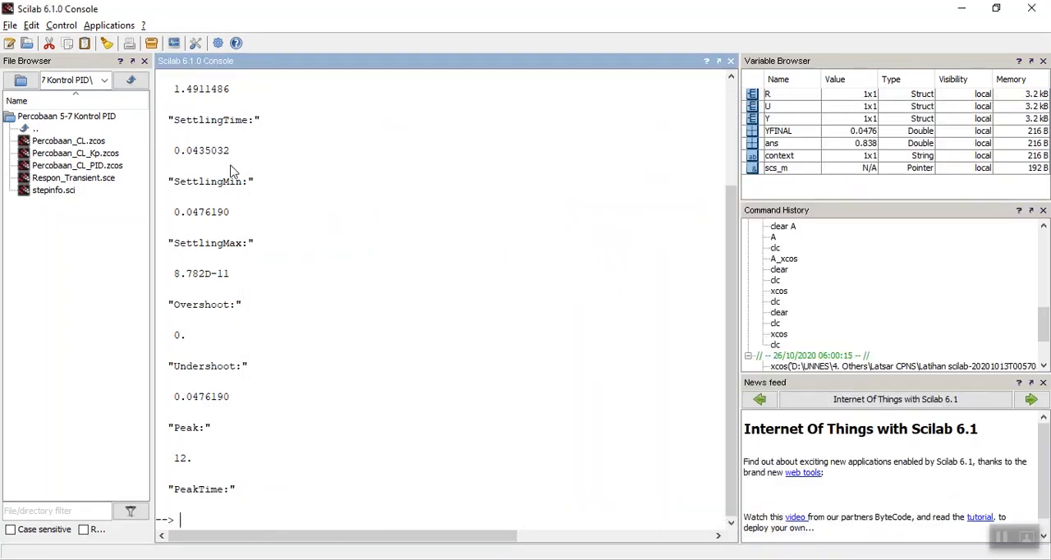
pyautogui.scroll(3, 222, 205)
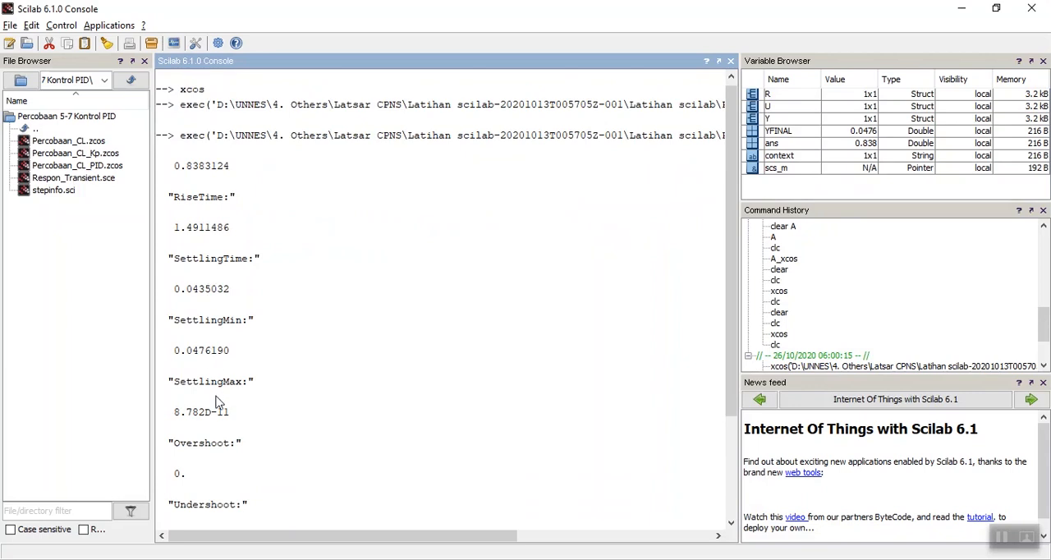
pyautogui.scroll(-1, 219, 403)
pyautogui.scroll(-2, 207, 380)
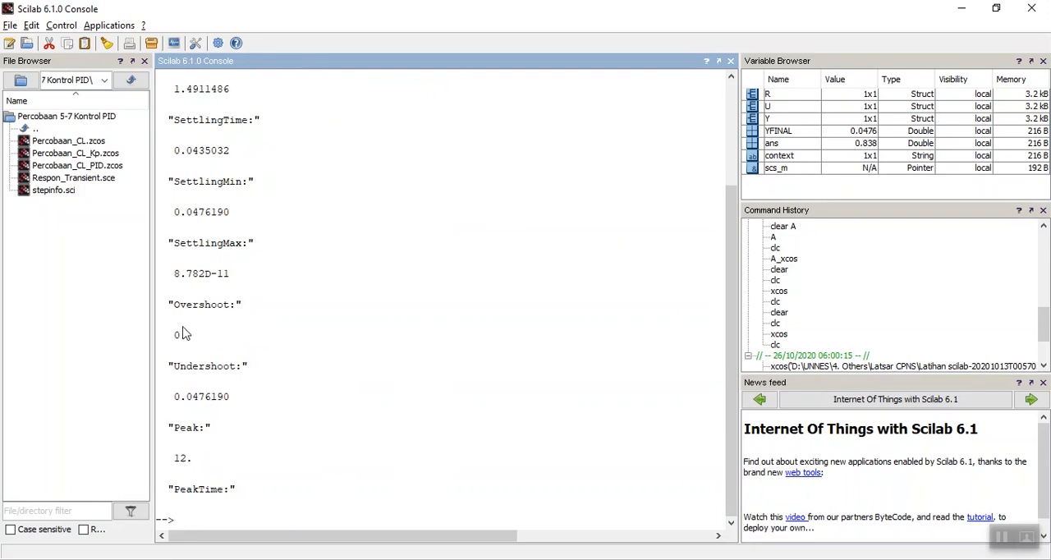
pyautogui.scroll(3, 194, 249)
pyautogui.scroll(-3, 181, 293)
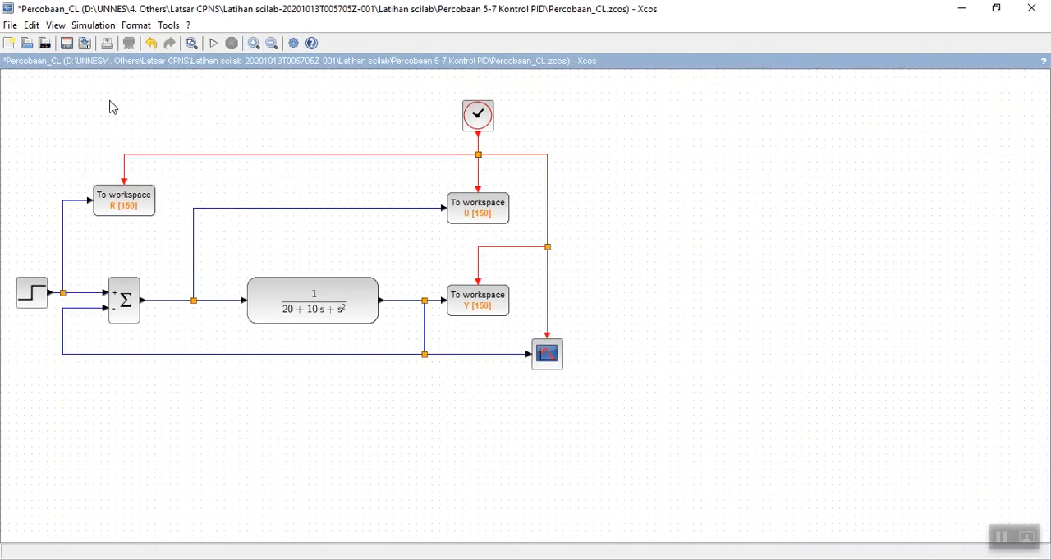
# Switch to the Percobaan_CL diagram in Xcos and place a PID block from Continuous time systems in the empty area beside it.
pyautogui.click(56, 28)
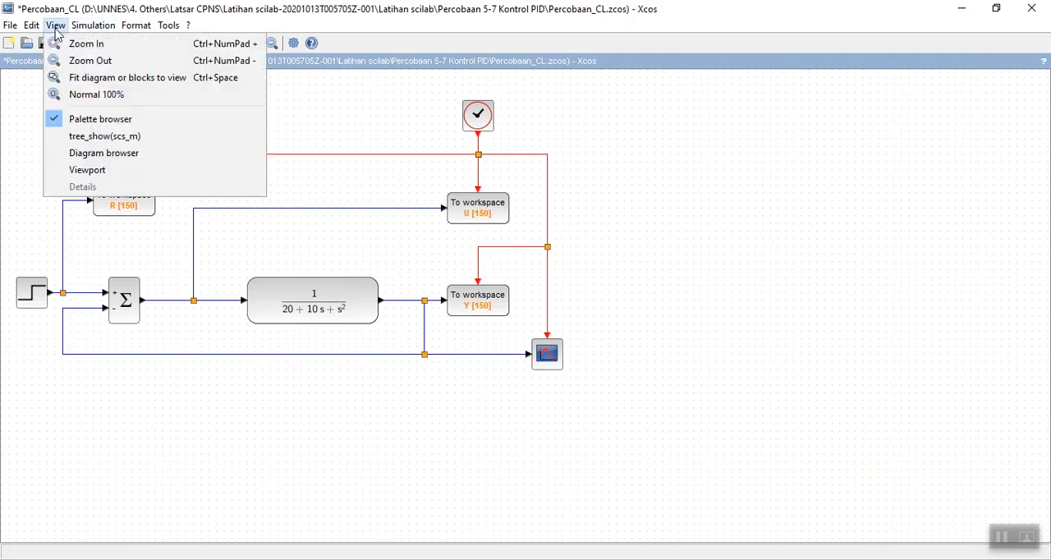
pyautogui.click(101, 115)
pyautogui.click(66, 23)
pyautogui.click(99, 116)
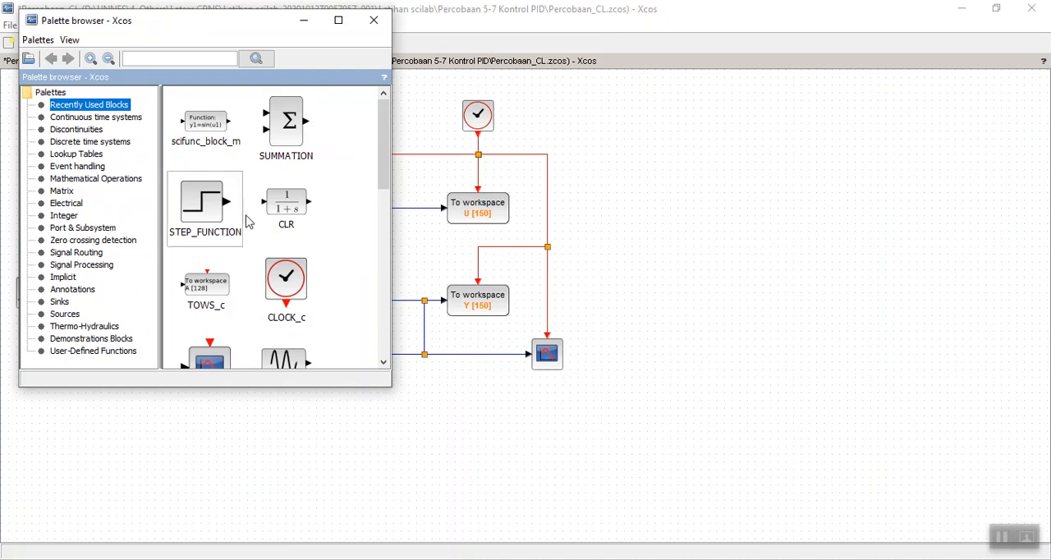
pyautogui.click(130, 120)
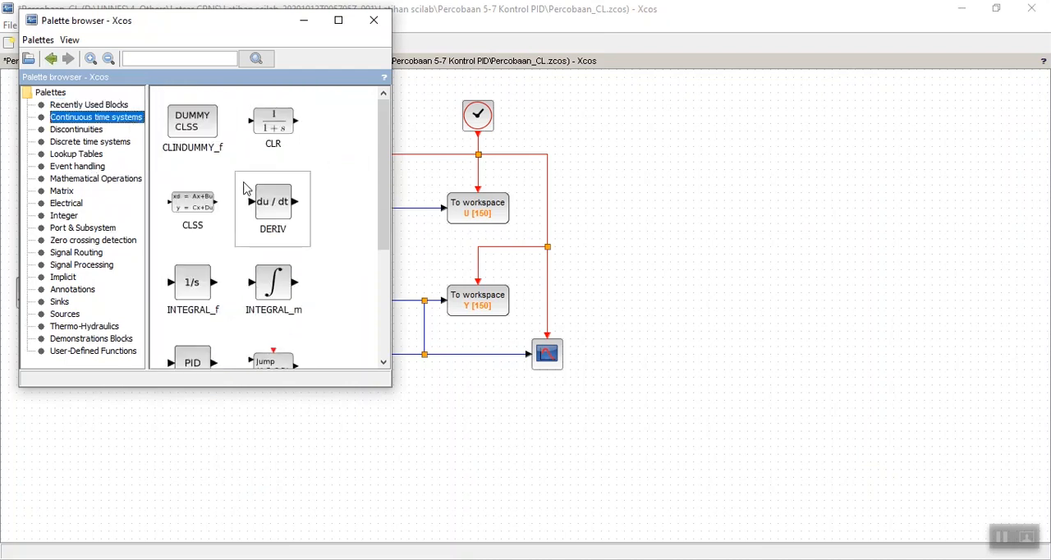
pyautogui.scroll(-3, 244, 187)
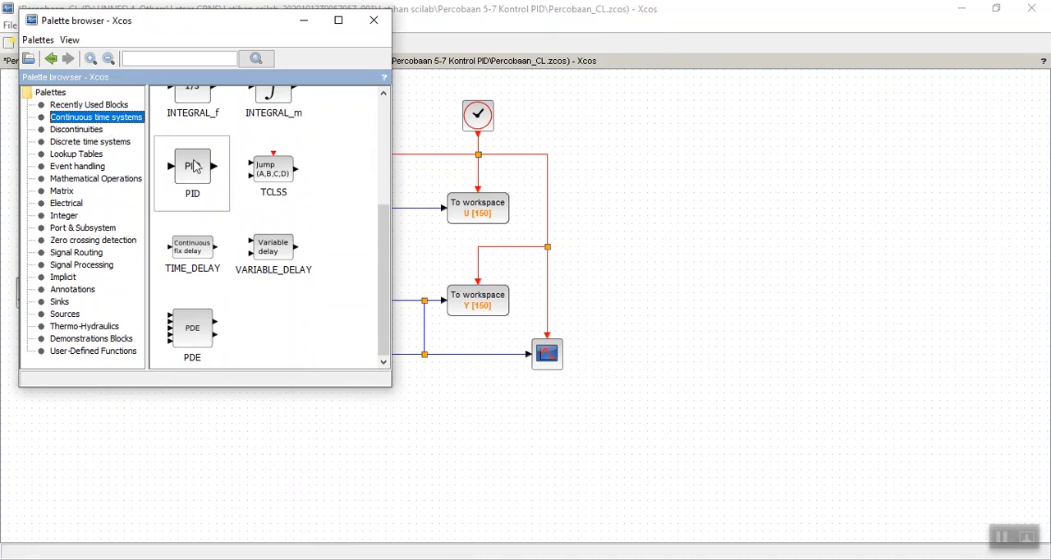
pyautogui.moveTo(192, 168); pyautogui.dragTo(690, 238)
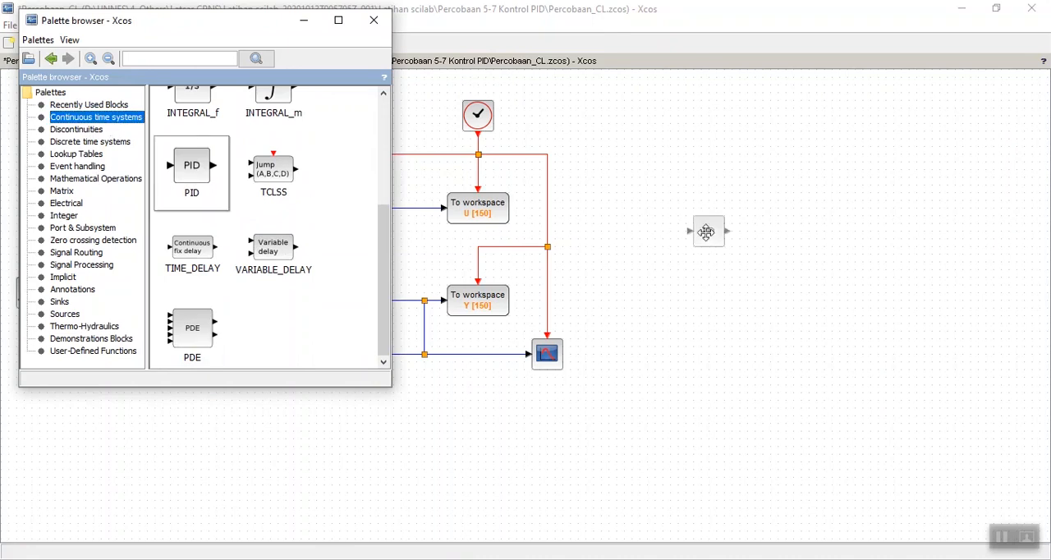
pyautogui.click(607, 271)
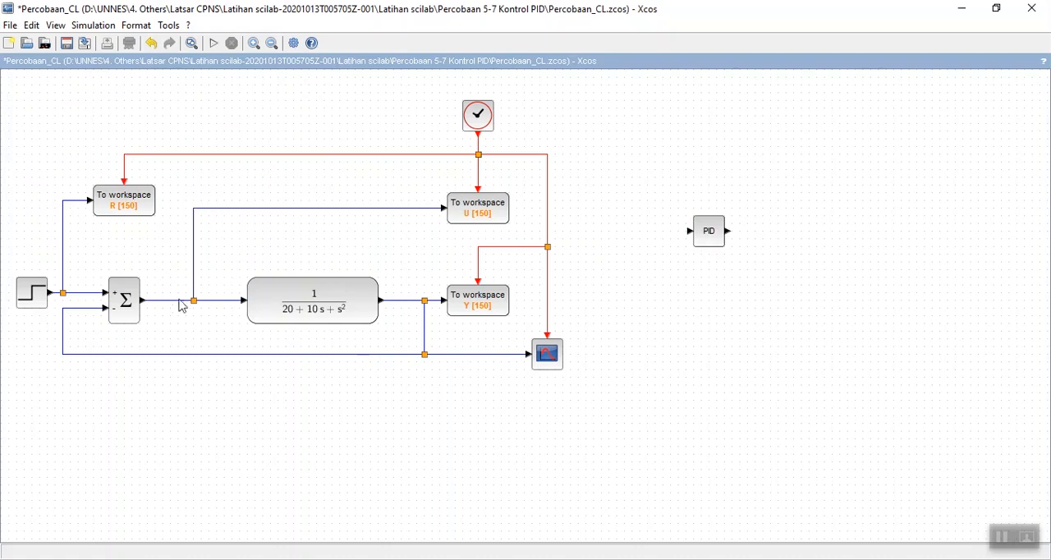
# Open the Percobaan_CL_PID.zcos diagram.
pyautogui.click(33, 47)
pyautogui.doubleClick(461, 226)
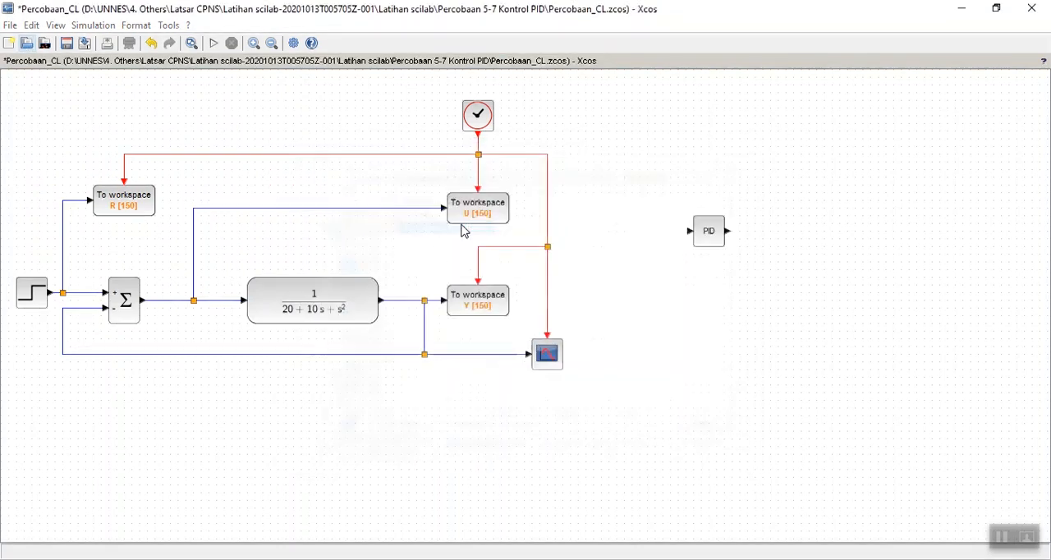
pyautogui.click(788, 13)
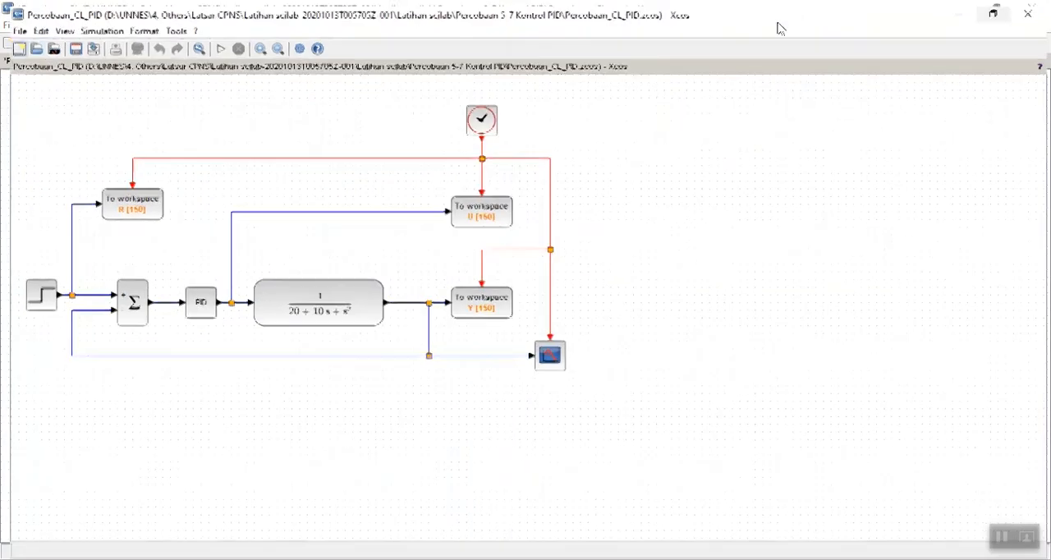
# Set the PID block's Integral and Derivation parameters to 0, keeping Proportional at 40.
pyautogui.doubleClick(198, 303)
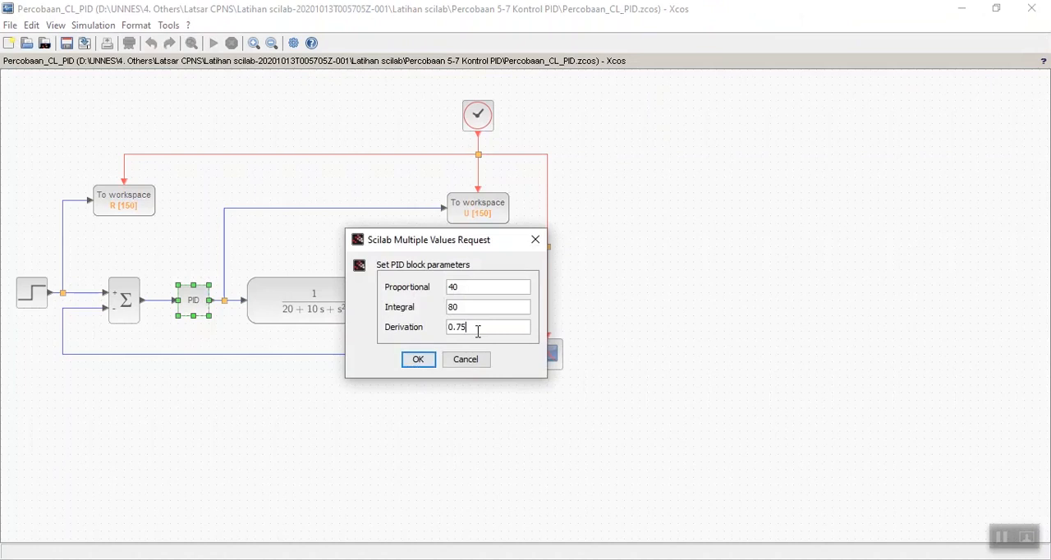
pyautogui.moveTo(478, 331); pyautogui.dragTo(381, 321)
pyautogui.write('0')
pyautogui.click(454, 306)
pyautogui.press('BackSpace')
pyautogui.write('3')
pyautogui.moveTo(460, 306); pyautogui.dragTo(406, 310)
pyautogui.write('0')
pyautogui.click(414, 363)
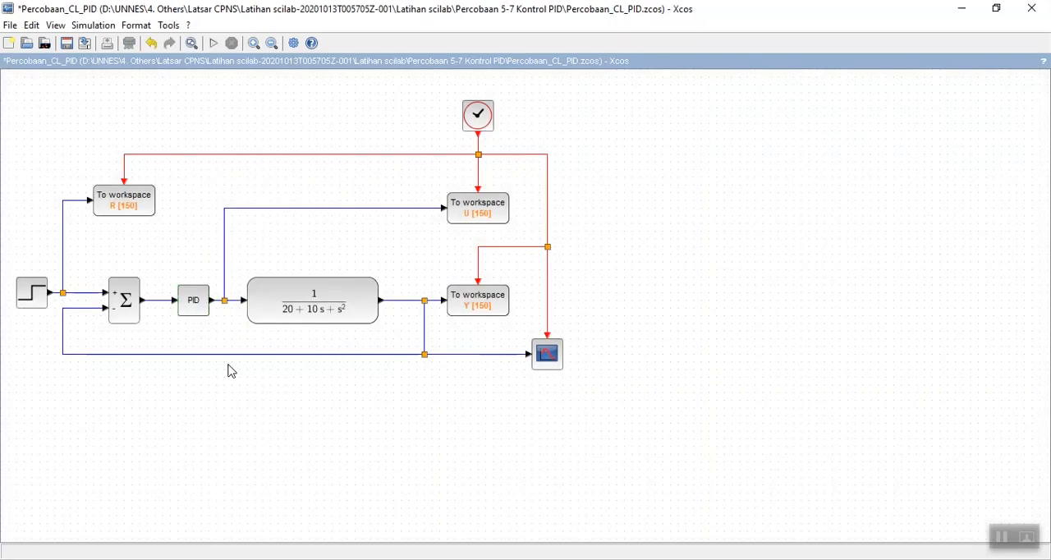
# Check the Proportional, Integral and Derivation parameters of the PID block and accept them as entered.
pyautogui.doubleClick(190, 312)
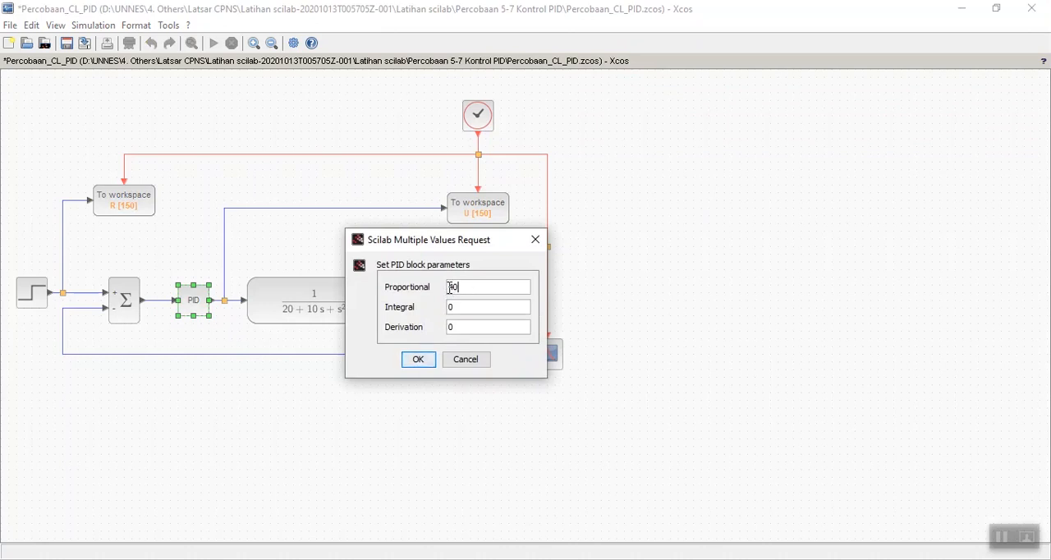
pyautogui.click(417, 359)
pyautogui.click(418, 359)
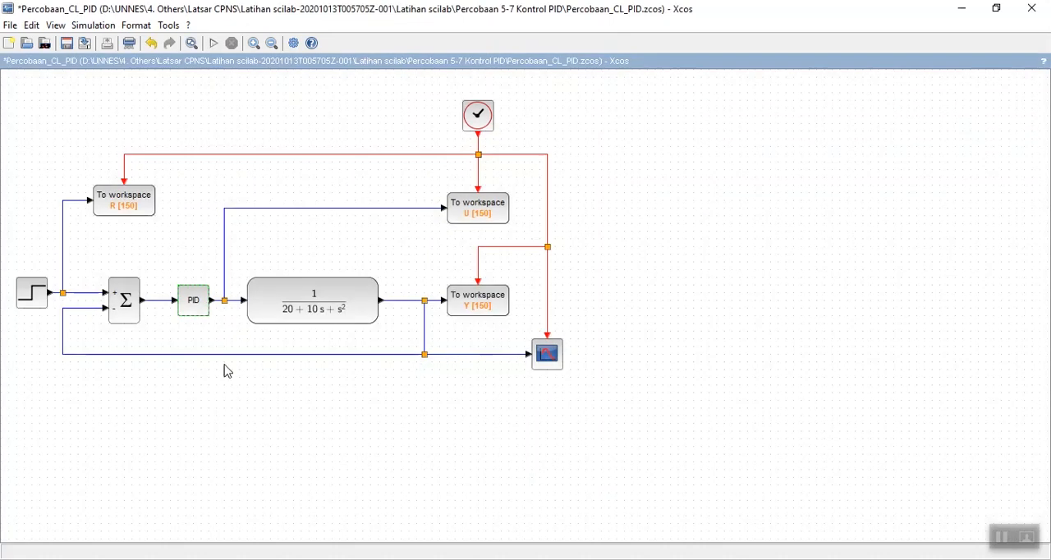
pyautogui.doubleClick(190, 304)
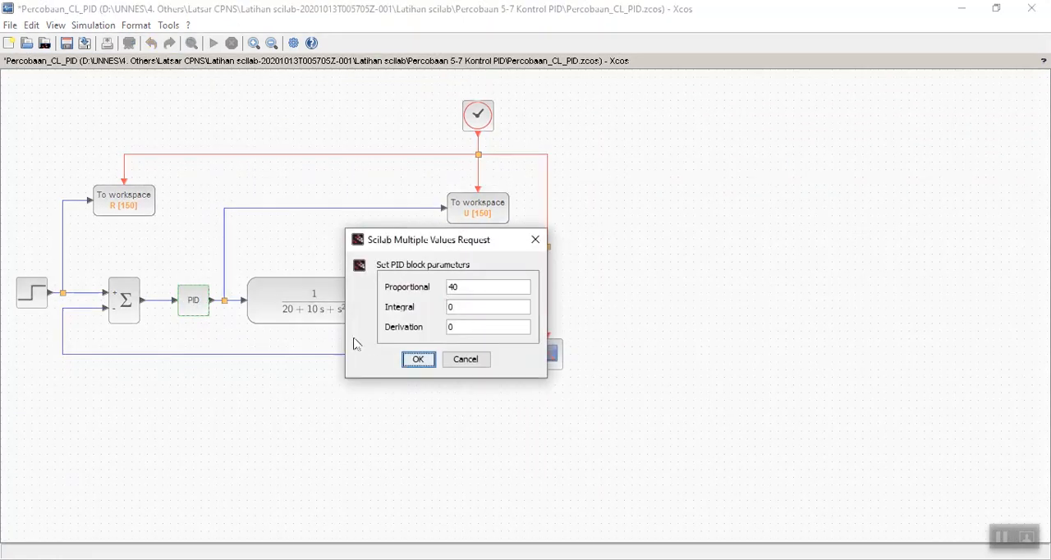
pyautogui.click(414, 359)
pyautogui.click(297, 174)
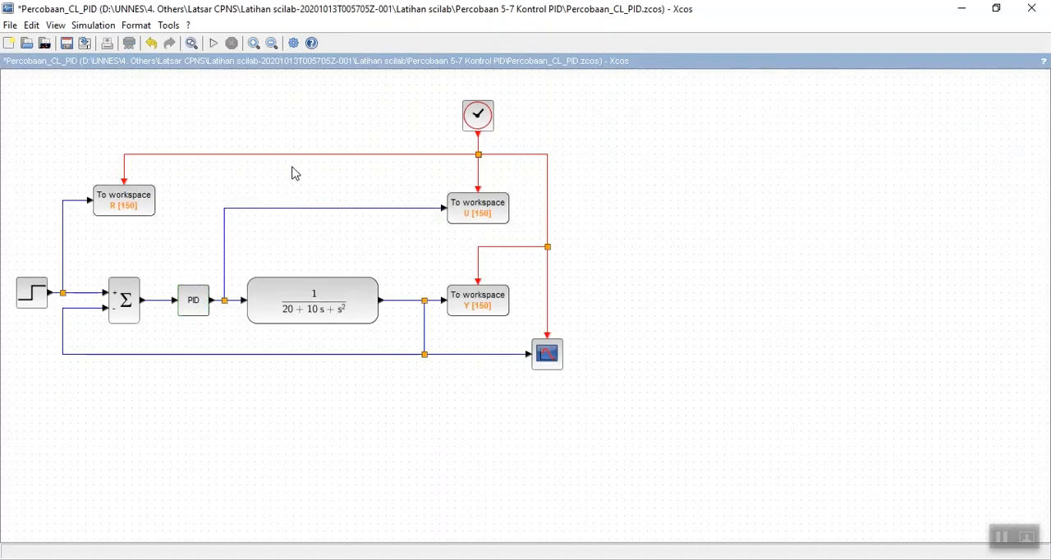
# Run the Percobaan_CL_PID simulation, switch to SciNotes and reposition its window over the Scilab console.
pyautogui.click(215, 44)
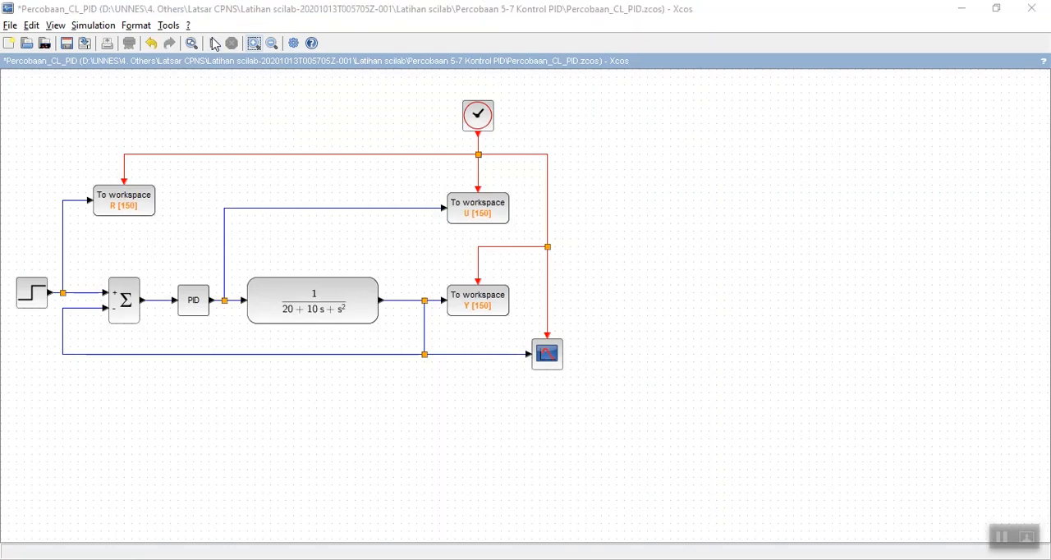
pyautogui.hotkey('alt', 'Tab')
pyautogui.hotkey('alt', 'Tab')
pyautogui.hotkey('alt', 'Tab')
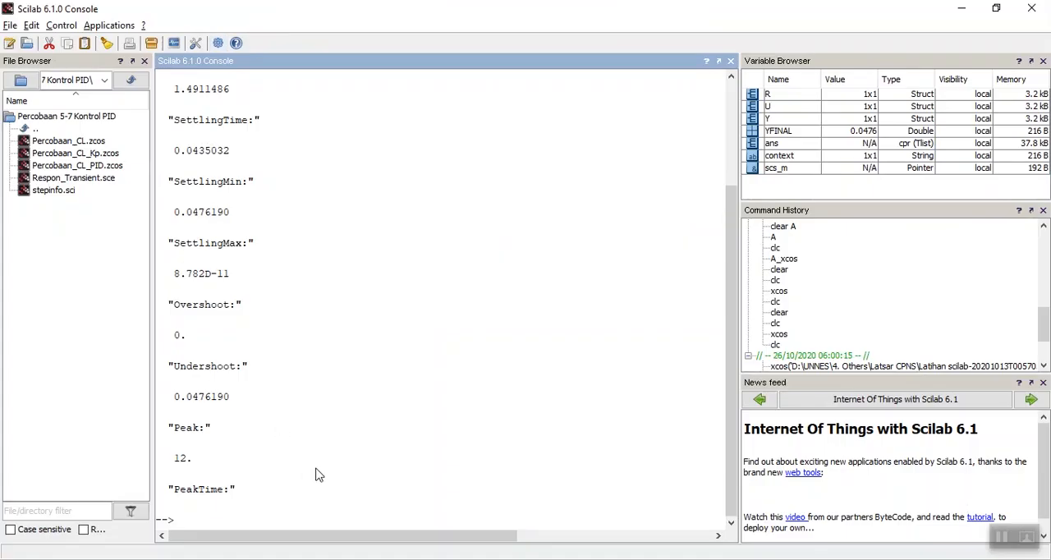
pyautogui.hotkey('alt', 'Tab')
pyautogui.hotkey('alt', 'Tab')
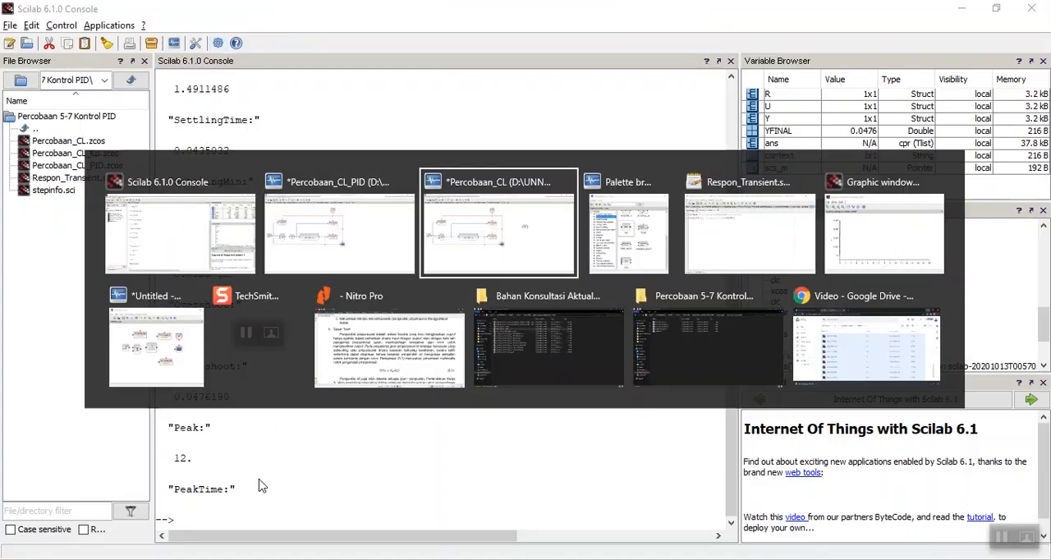
pyautogui.hotkey('alt', 'Tab')
pyautogui.hotkey('alt', 'Tab')
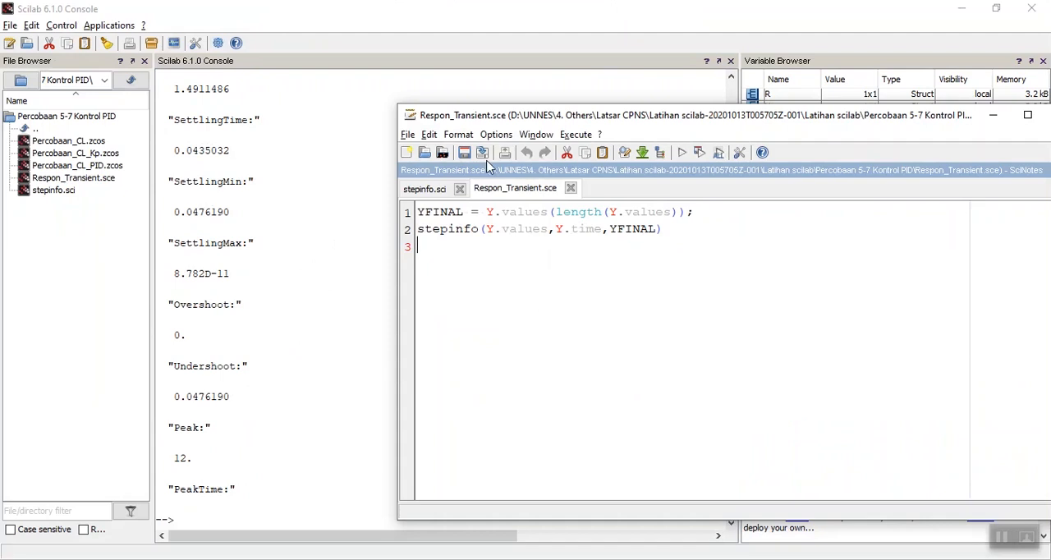
pyautogui.moveTo(504, 115); pyautogui.dragTo(356, 78)
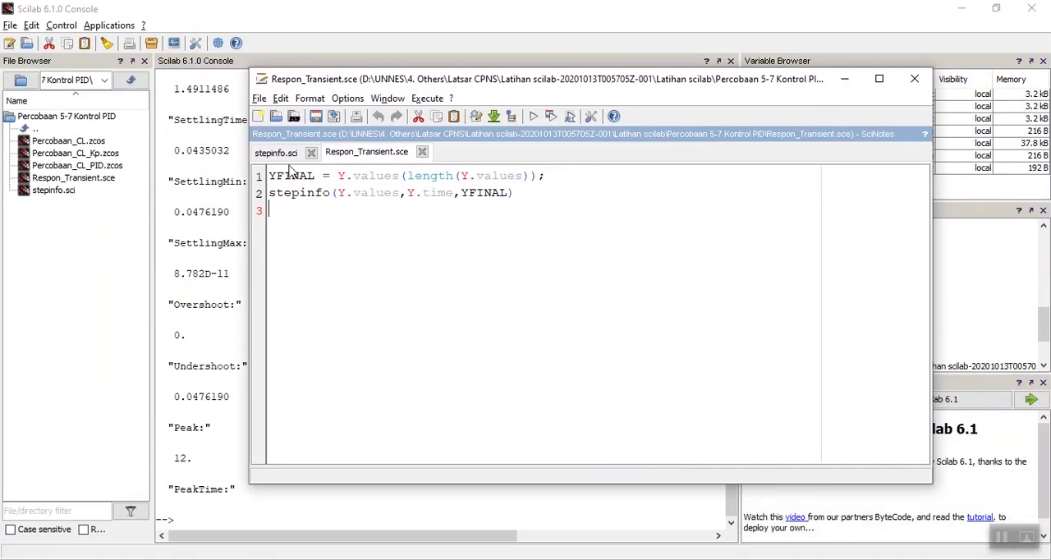
# Execute the stepinfo.sci function file, followed by the Respon_Transient.sce script.
pyautogui.click(277, 154)
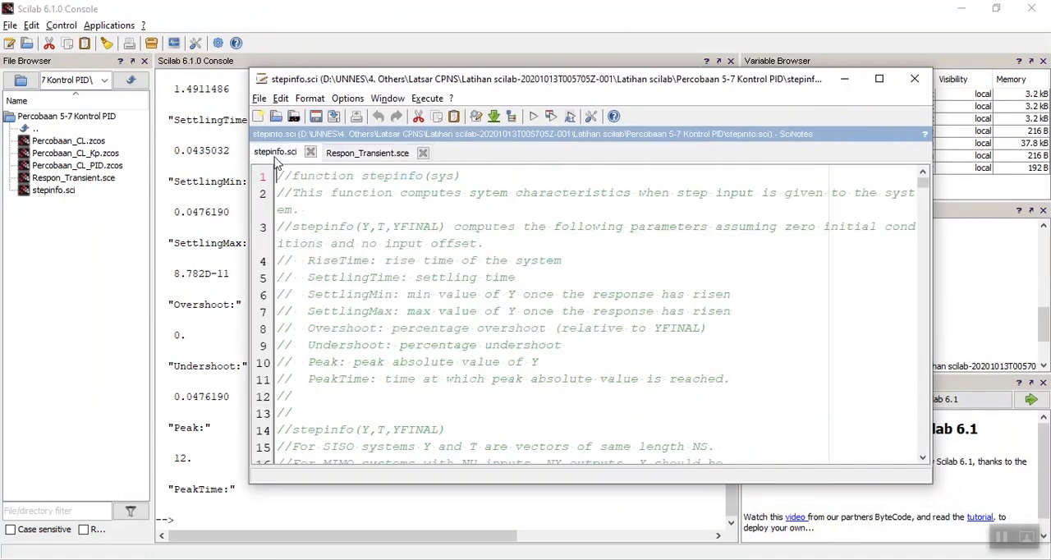
pyautogui.click(533, 117)
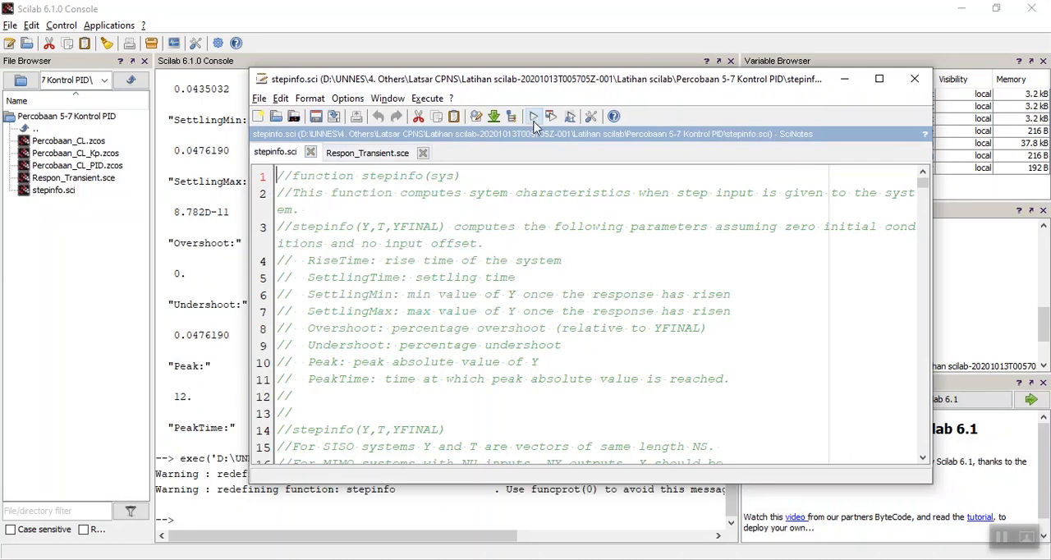
pyautogui.click(361, 158)
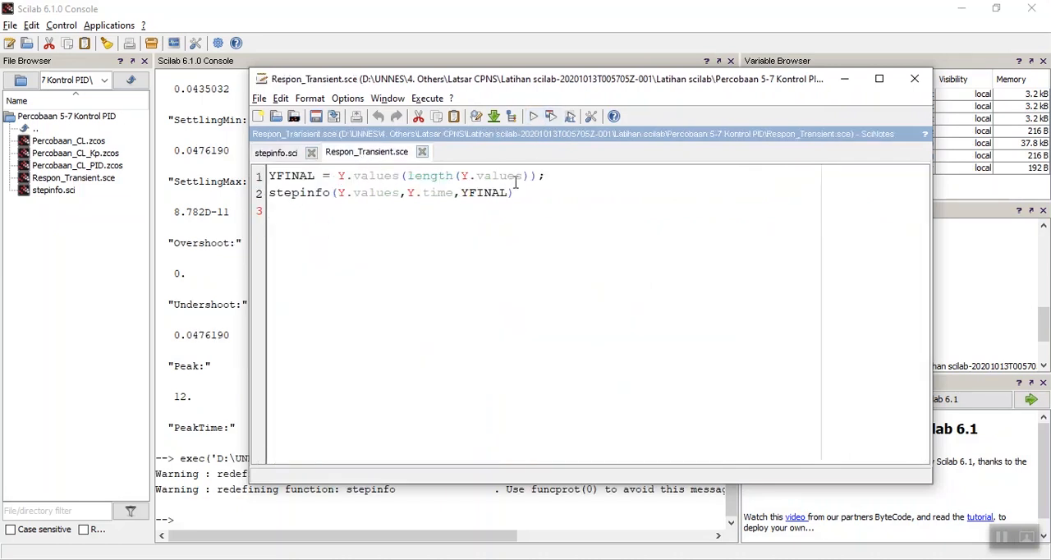
pyautogui.click(534, 120)
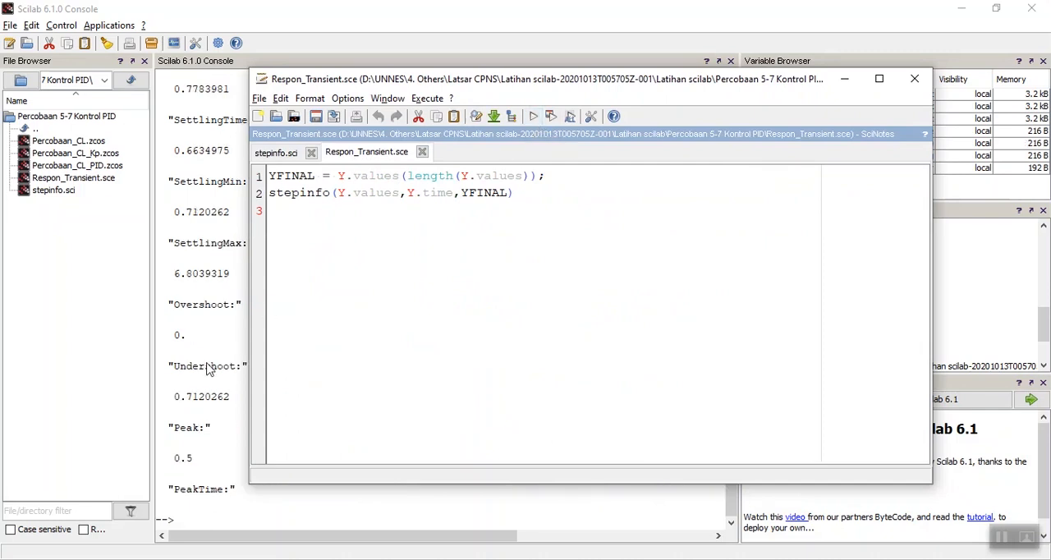
# Compare the RiseTime, SettlingTime, Overshoot and peak values of the closed-loop runs without and with the proportional controller in the console.
pyautogui.click(210, 367)
pyautogui.scroll(3, 243, 286)
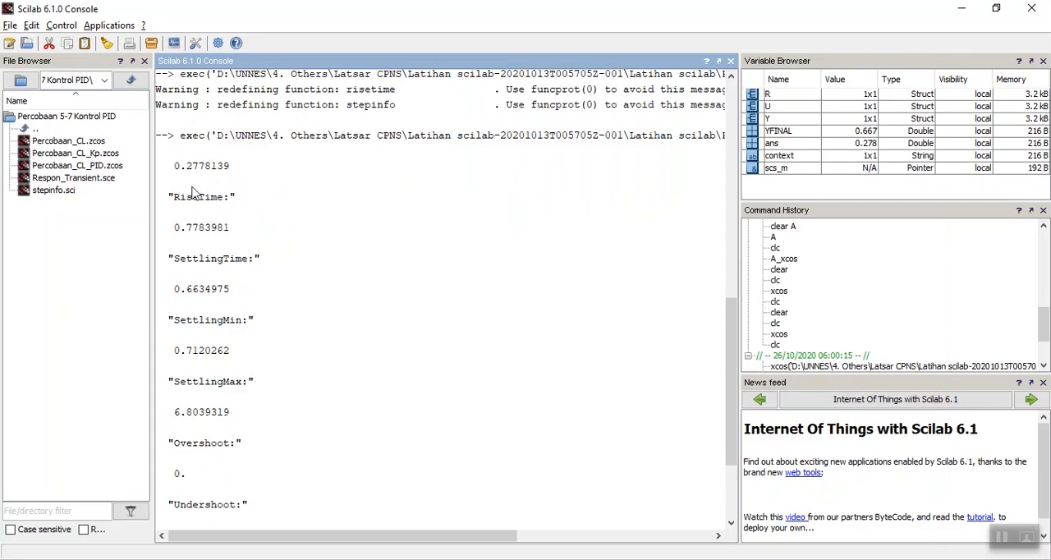
pyautogui.scroll(3, 193, 193)
pyautogui.scroll(7, 194, 192)
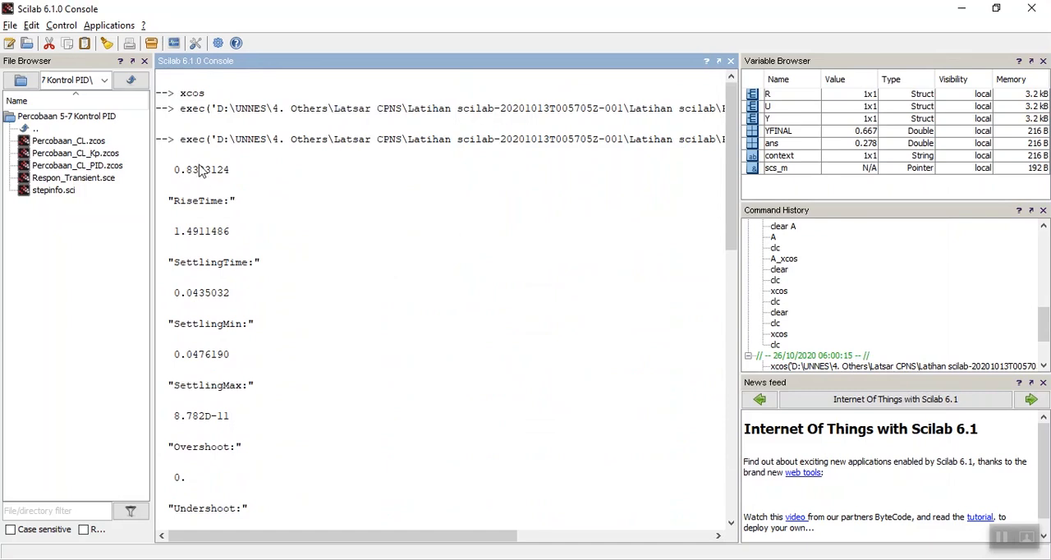
pyautogui.scroll(-8, 202, 220)
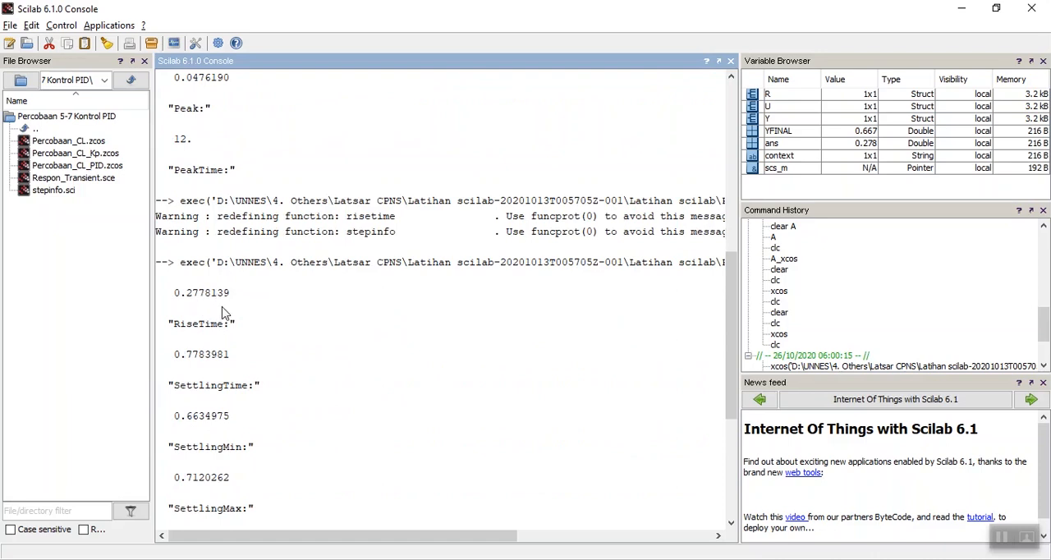
pyautogui.scroll(7, 223, 312)
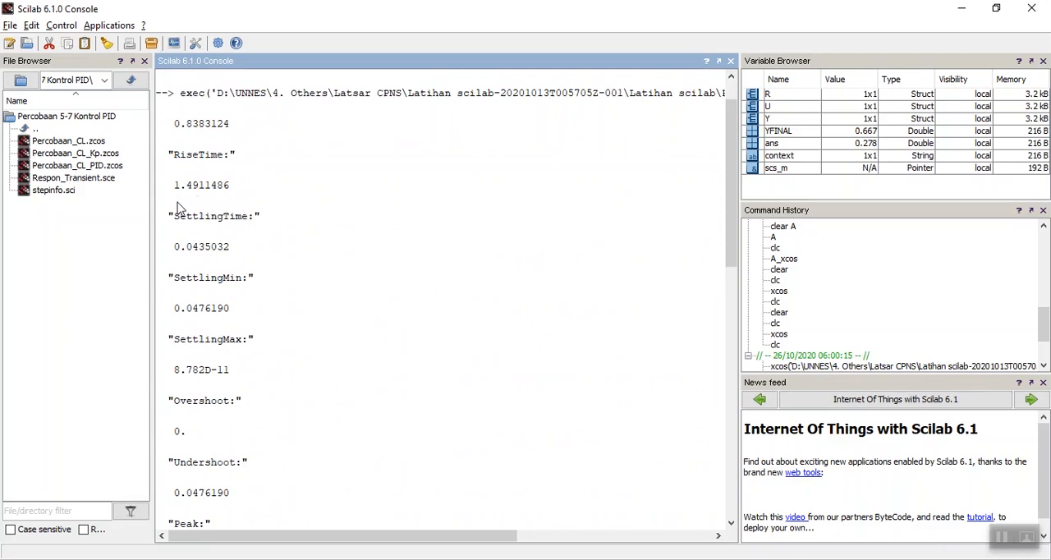
pyautogui.scroll(-12, 204, 201)
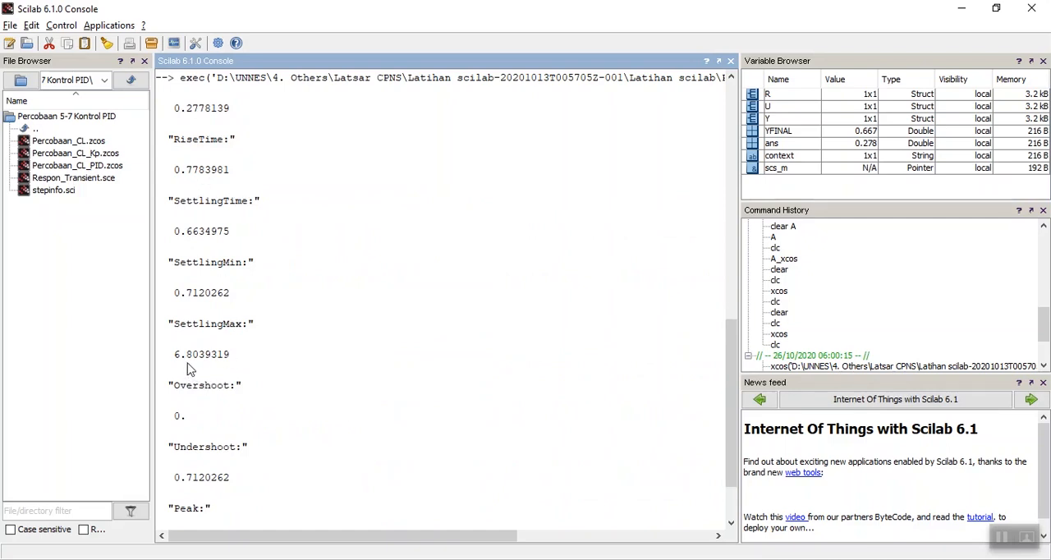
pyautogui.scroll(10, 191, 379)
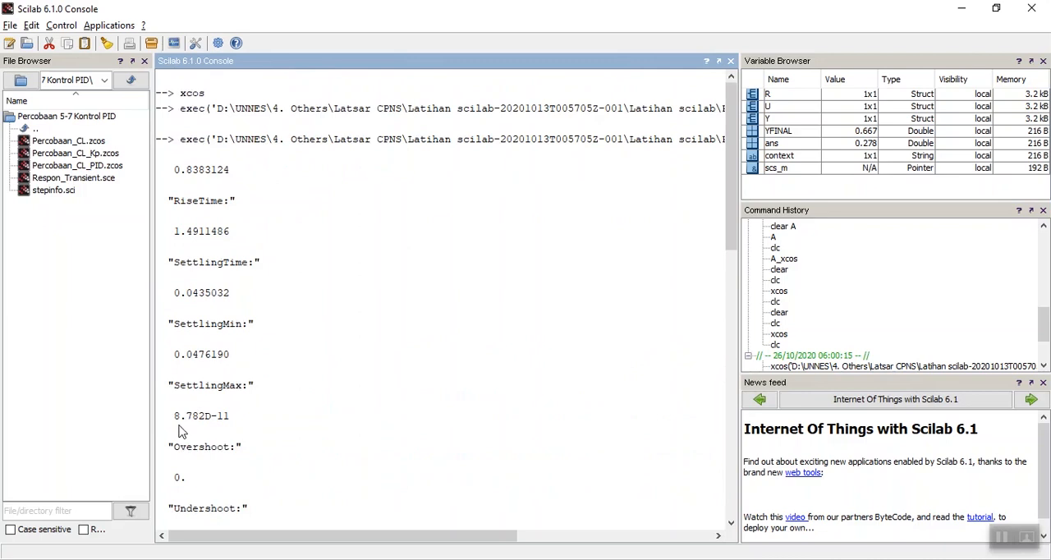
pyautogui.scroll(-1, 179, 432)
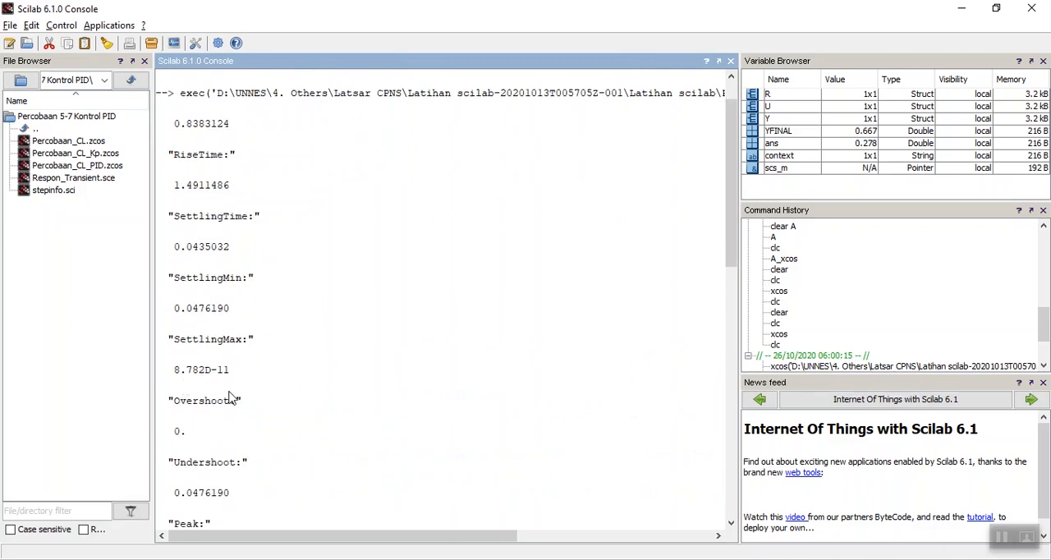
# Review the console output again, checking each transient value of the uncontrolled run against the run with proportional gain 40.
pyautogui.scroll(-3, 230, 398)
pyautogui.scroll(-7, 230, 398)
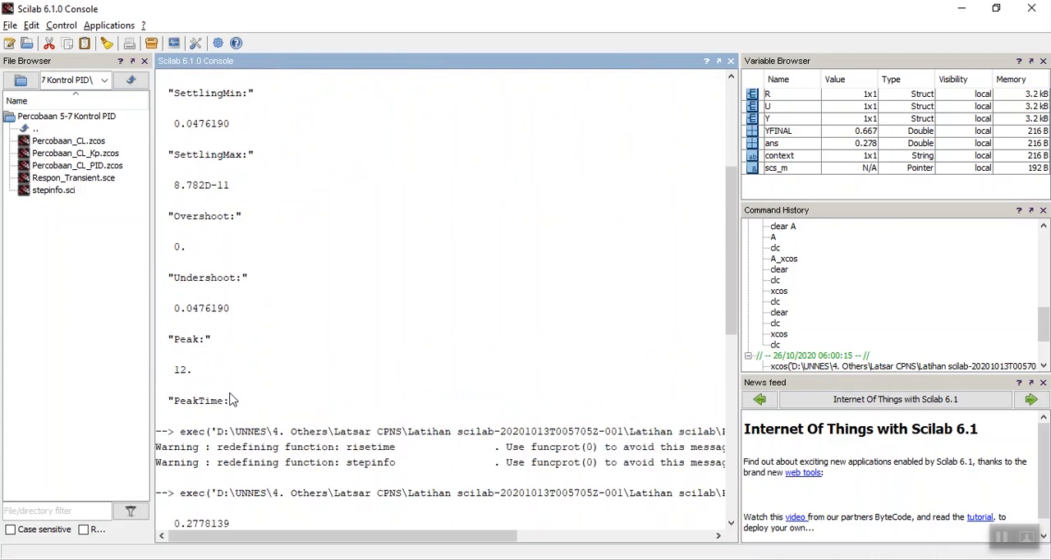
pyautogui.scroll(5, 230, 398)
pyautogui.scroll(-6, 230, 398)
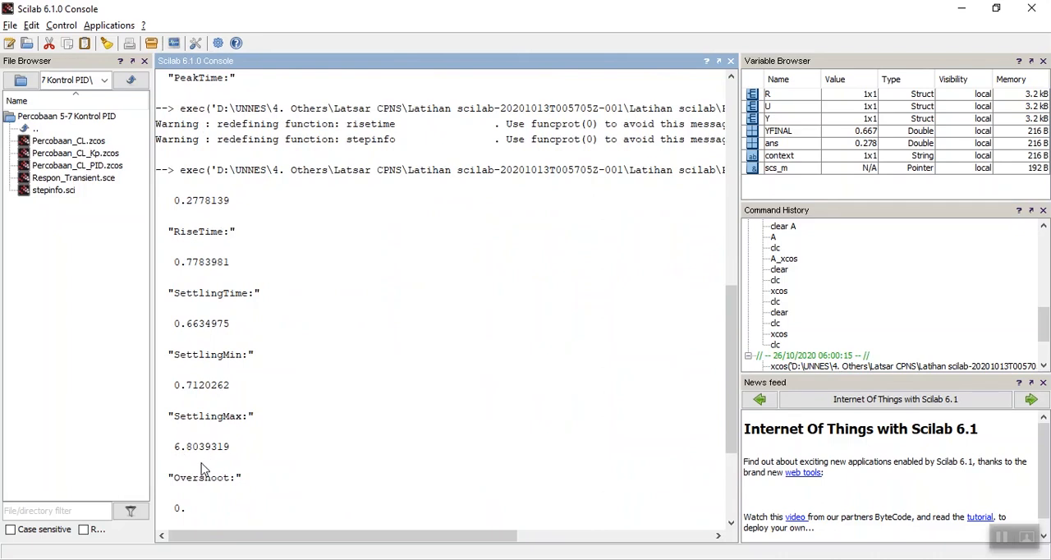
pyautogui.scroll(-2, 210, 464)
pyautogui.scroll(-1, 205, 443)
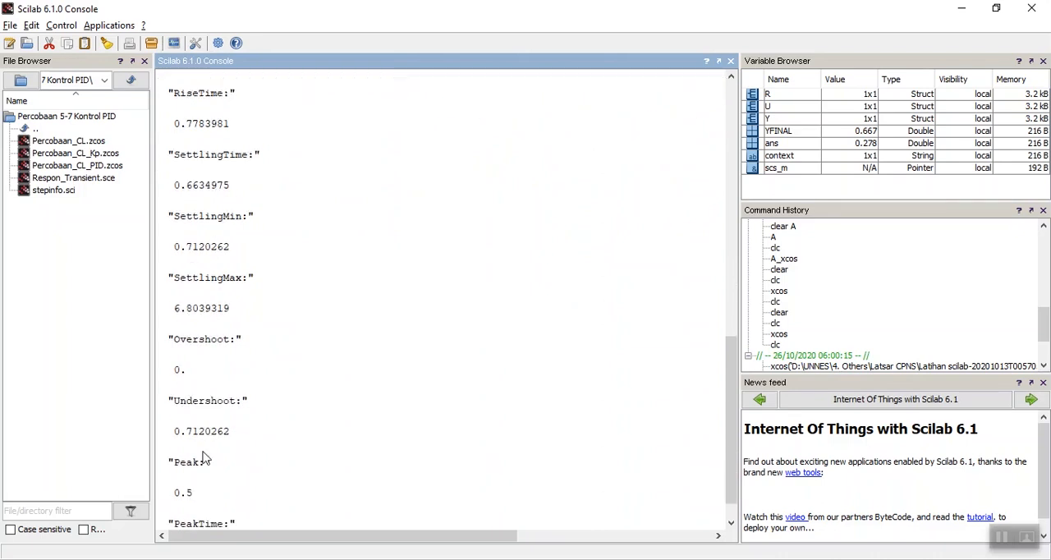
pyautogui.scroll(-1, 206, 490)
pyautogui.scroll(6, 207, 472)
pyautogui.scroll(6, 207, 468)
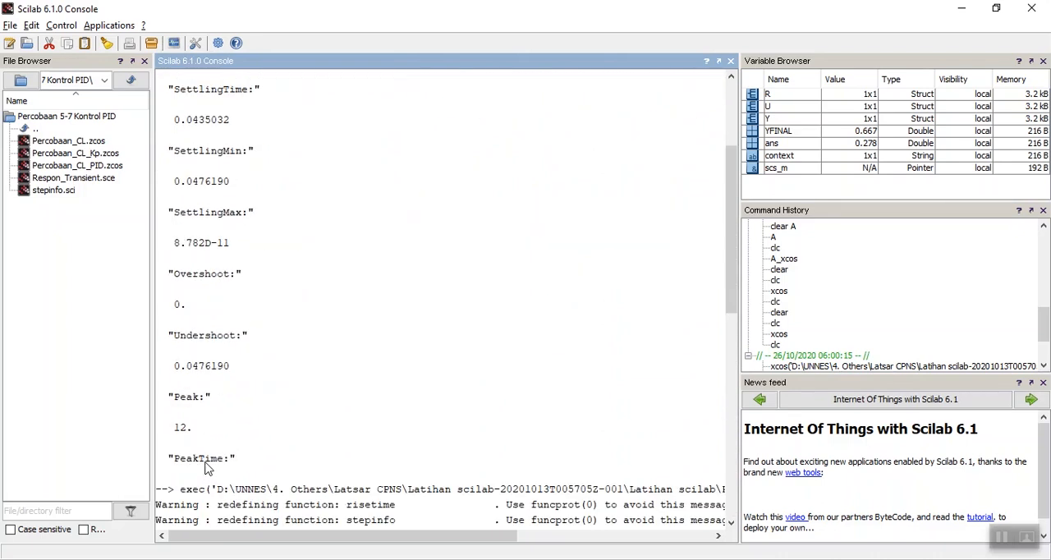
pyautogui.scroll(-6, 183, 452)
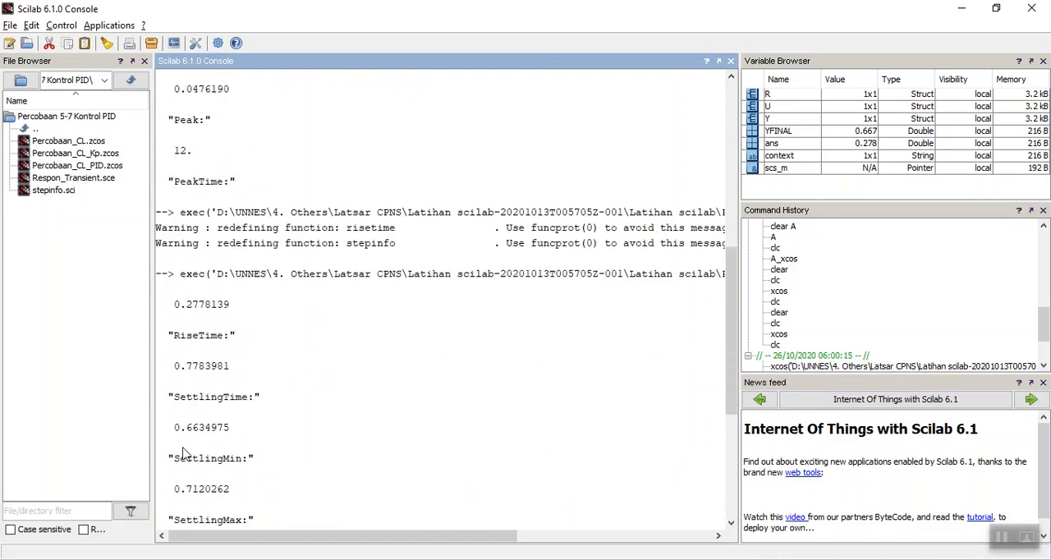
pyautogui.scroll(3, 212, 390)
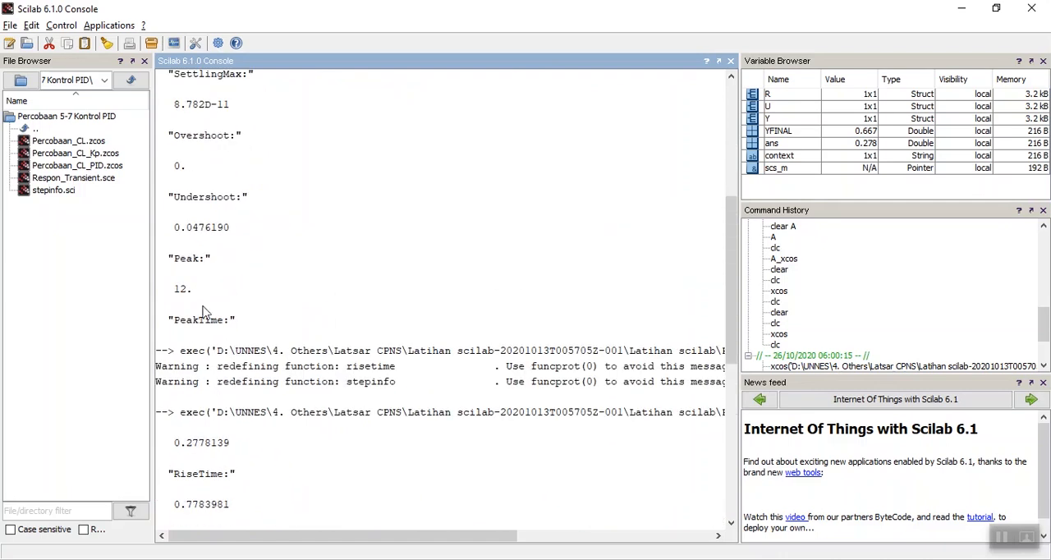
pyautogui.scroll(-6, 206, 336)
pyautogui.scroll(-3, 209, 419)
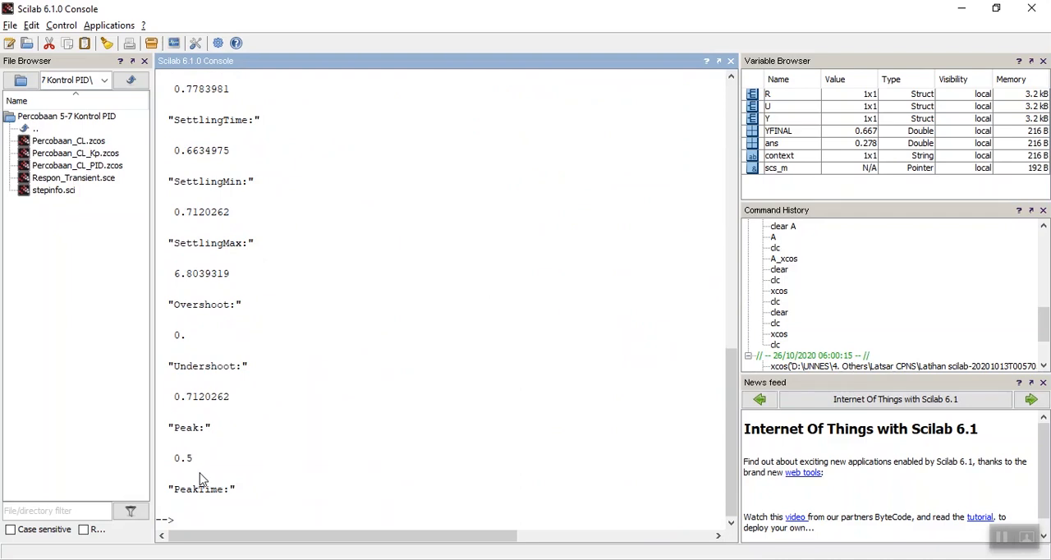
pyautogui.scroll(5, 201, 480)
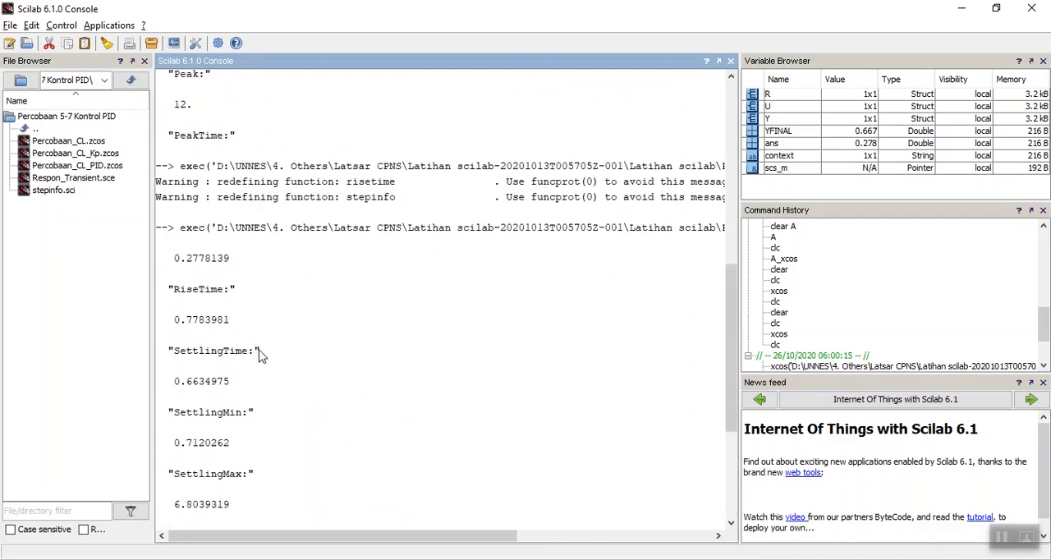
pyautogui.scroll(-3, 257, 357)
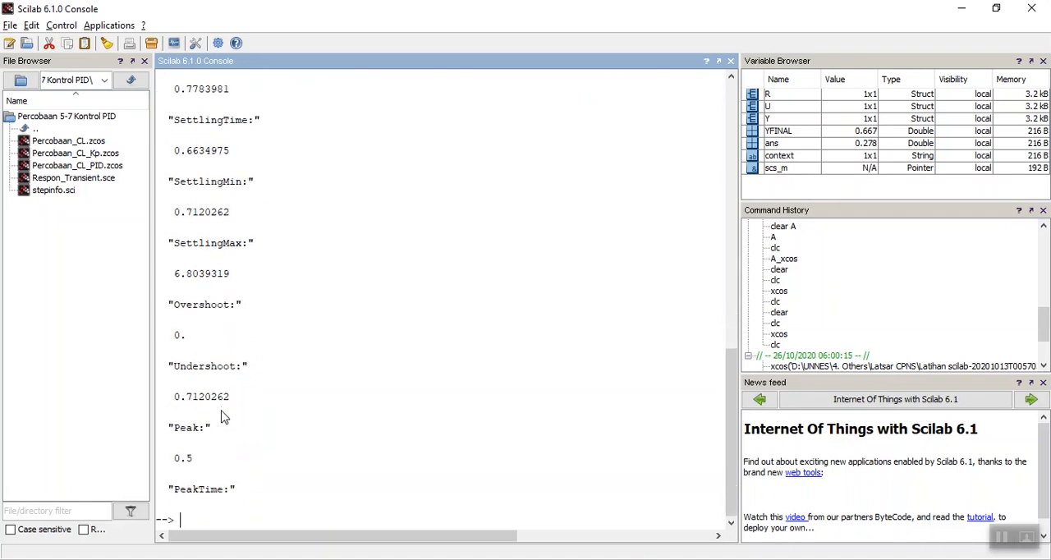
# Switch to the Percobaan_CL_PID diagram in Xcos and set the PID block's Proportional parameter to 20.
pyautogui.hotkey('alt', 'Tab')
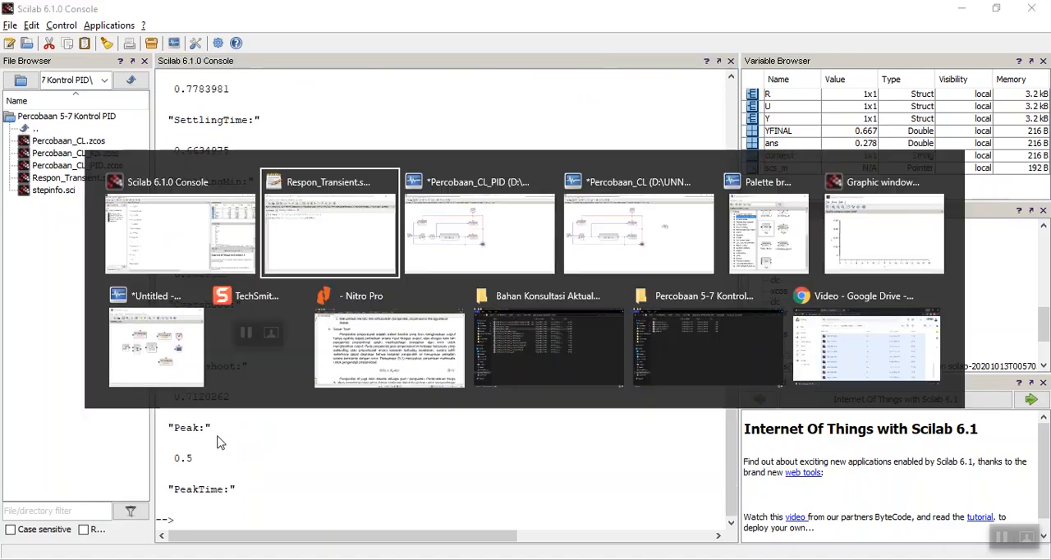
pyautogui.hotkey('alt', 'Tab')
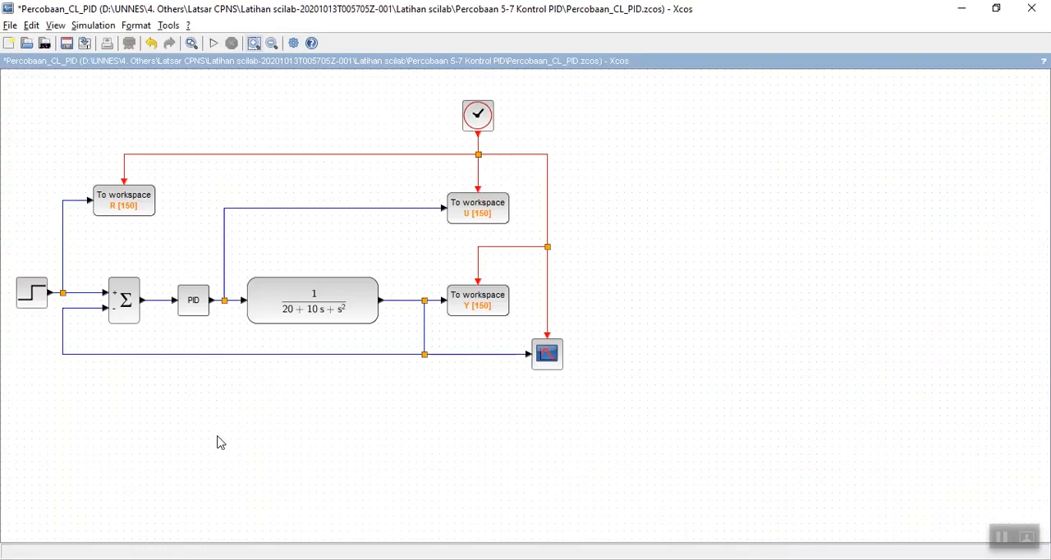
pyautogui.click(193, 304)
pyautogui.doubleClick(193, 304)
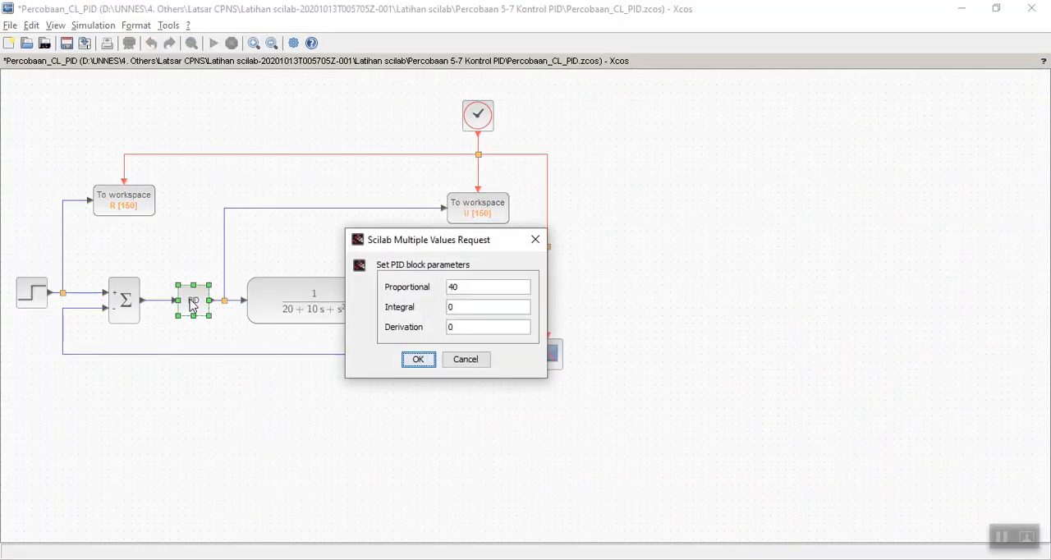
pyautogui.click(455, 293)
pyautogui.write('2')
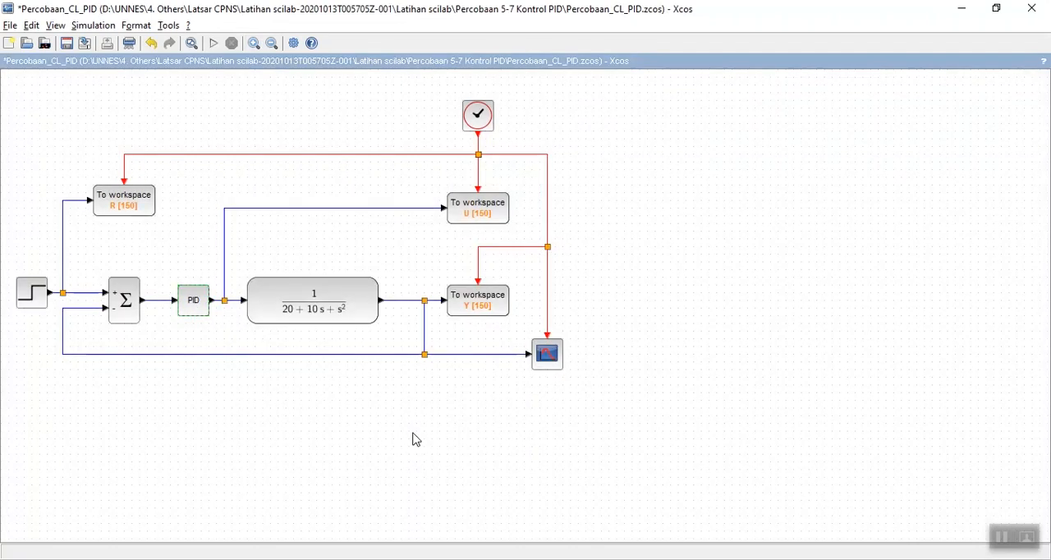
# Simulate the Percobaan_CL_PID model, execute Respon_Transient.sce in SciNotes and return to the Scilab console.
pyautogui.click(215, 43)
pyautogui.hotkey('alt', 'Tab')
pyautogui.hotkey('alt', 'Tab')
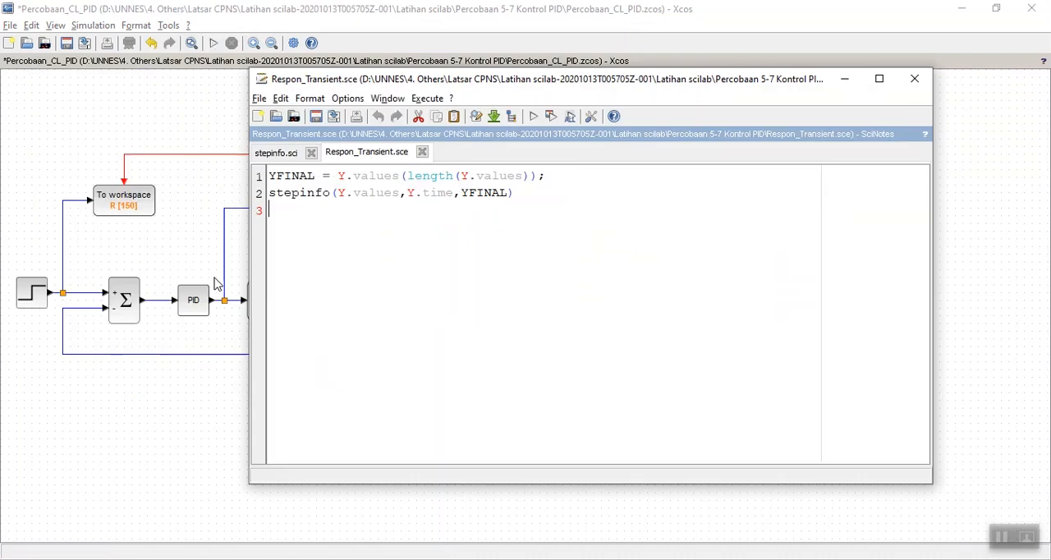
pyautogui.click(370, 262)
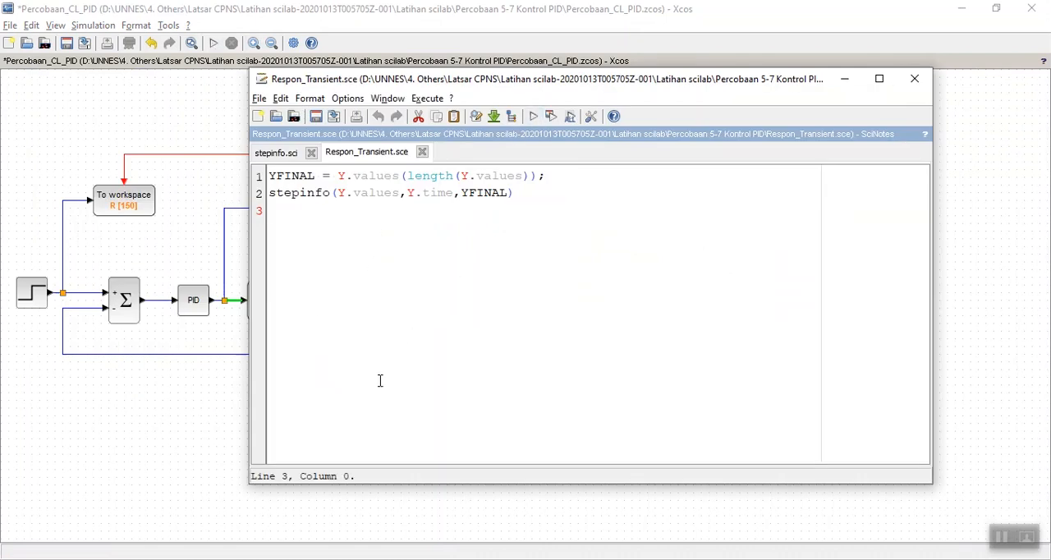
pyautogui.hotkey('alt', 'Tab')
pyautogui.hotkey('alt', 'Tab')
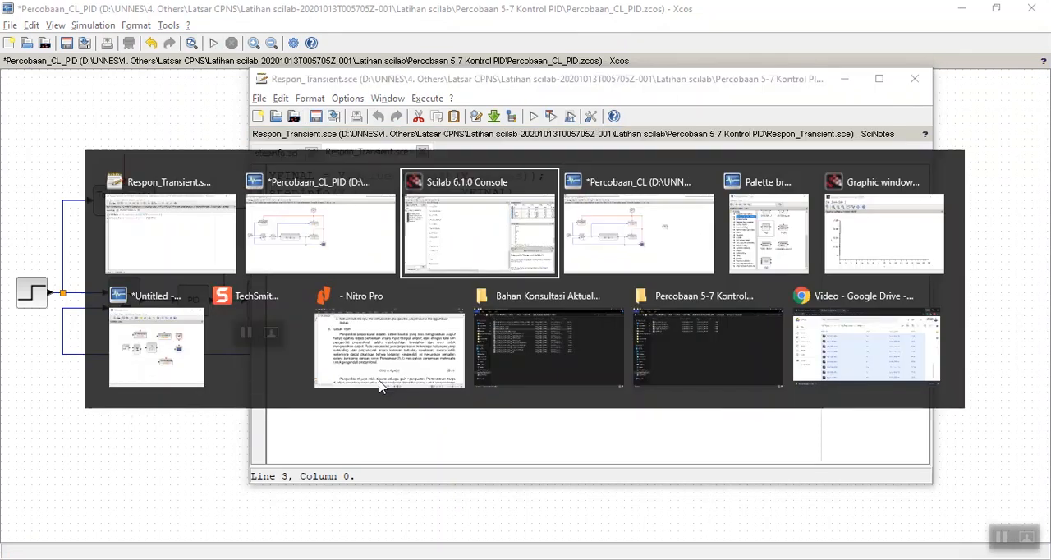
# Compare the RiseTime, SettlingTime, Overshoot and peak values of the proportional gain 20 run with those of the gain 40 run.
pyautogui.scroll(8, 256, 482)
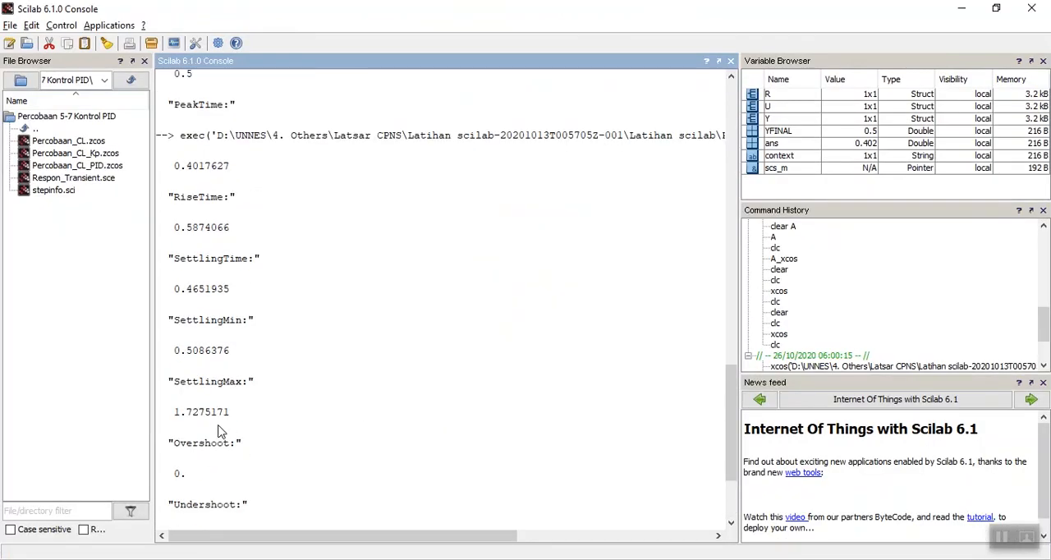
pyautogui.scroll(6, 185, 176)
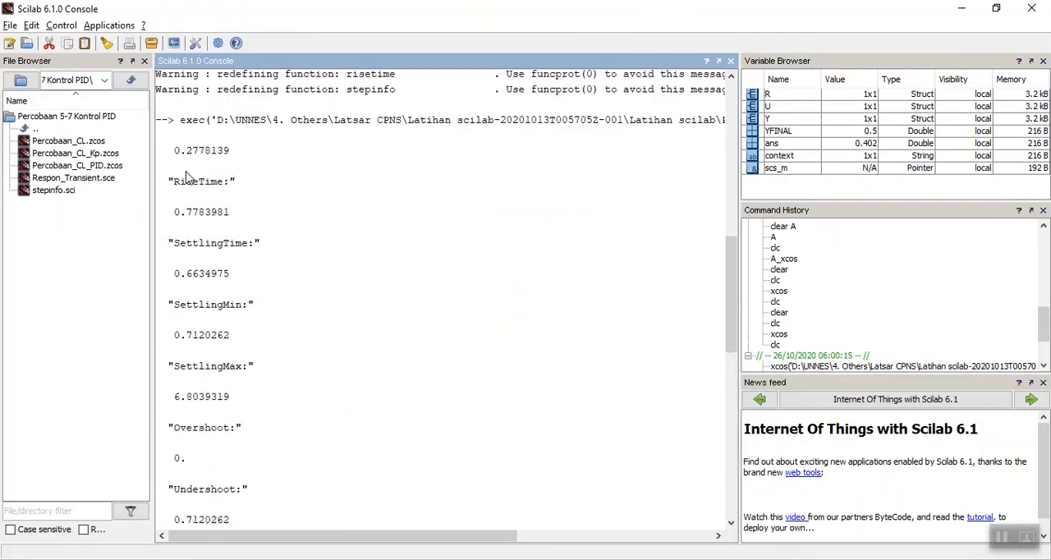
pyautogui.scroll(-7, 194, 160)
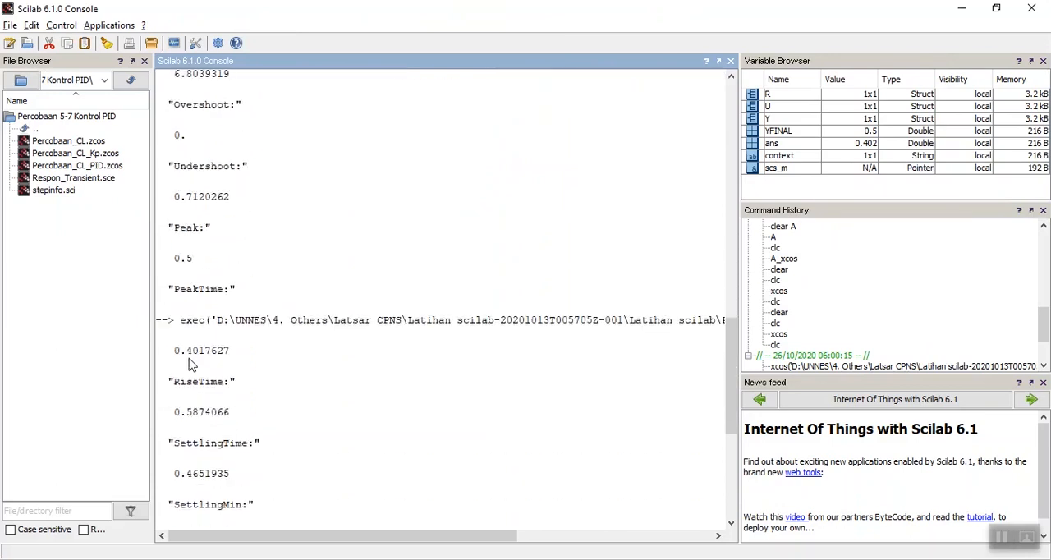
pyautogui.scroll(5, 188, 364)
pyautogui.scroll(-2, 211, 201)
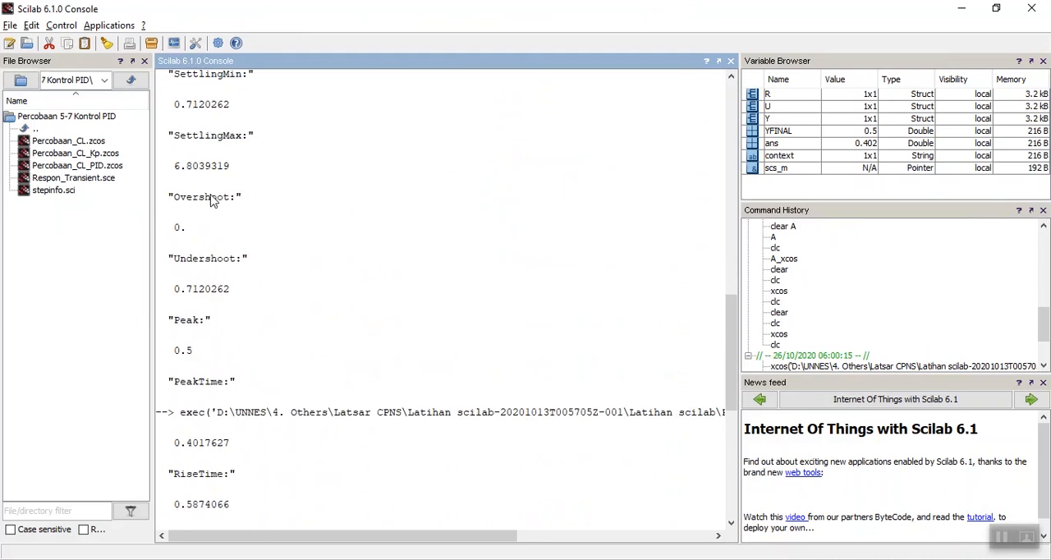
pyautogui.scroll(-2, 211, 238)
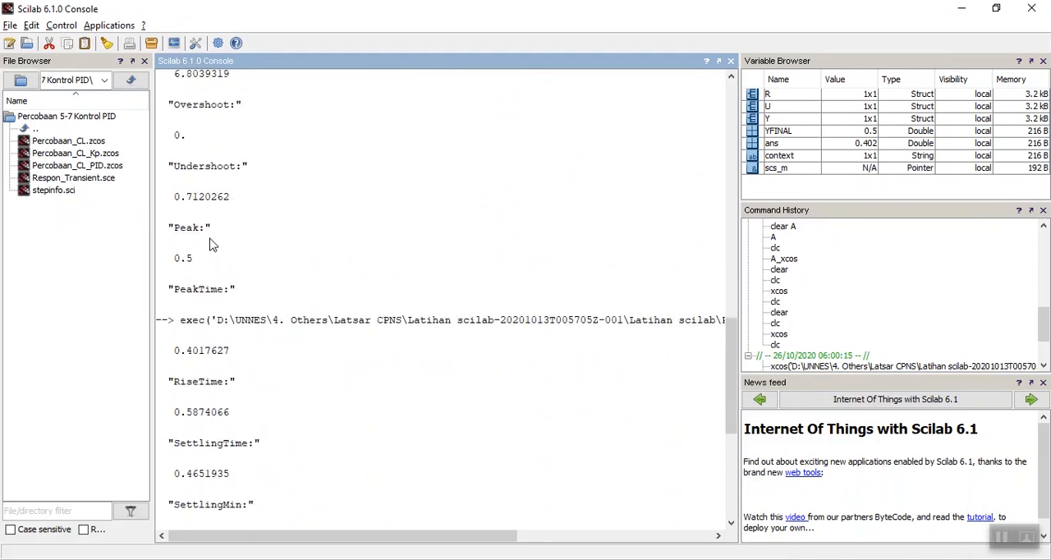
pyautogui.scroll(6, 212, 244)
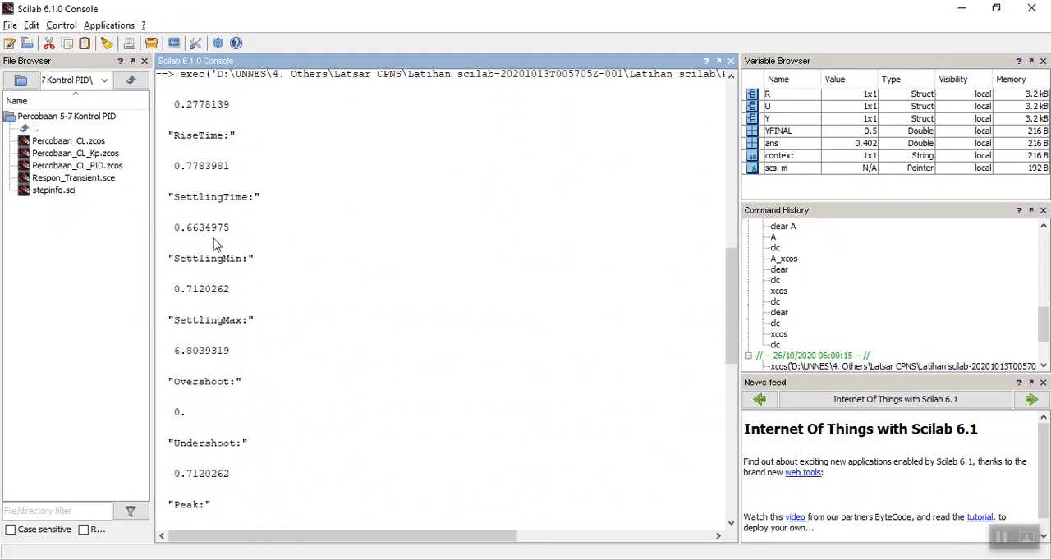
pyautogui.scroll(-9, 217, 231)
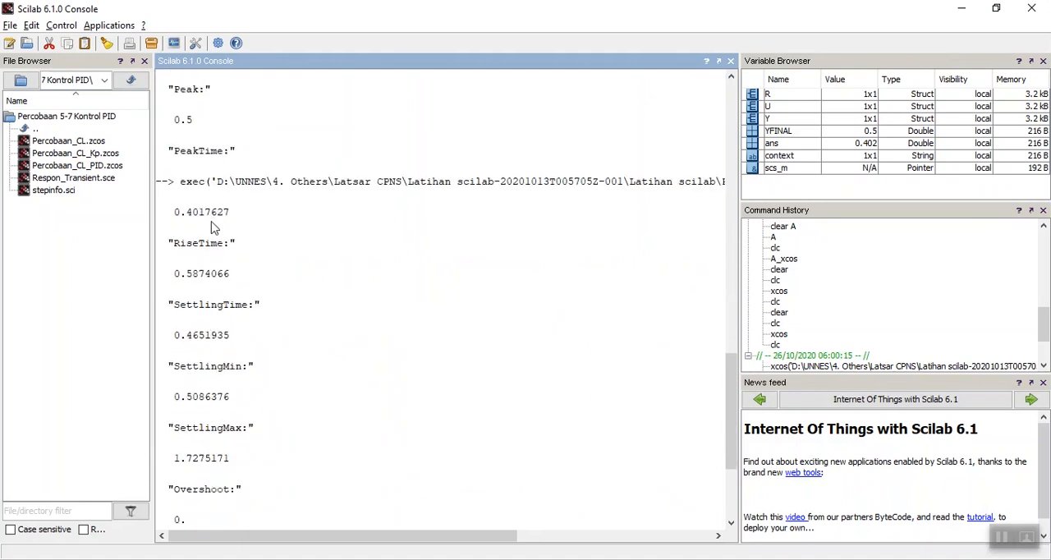
pyautogui.scroll(-3, 212, 259)
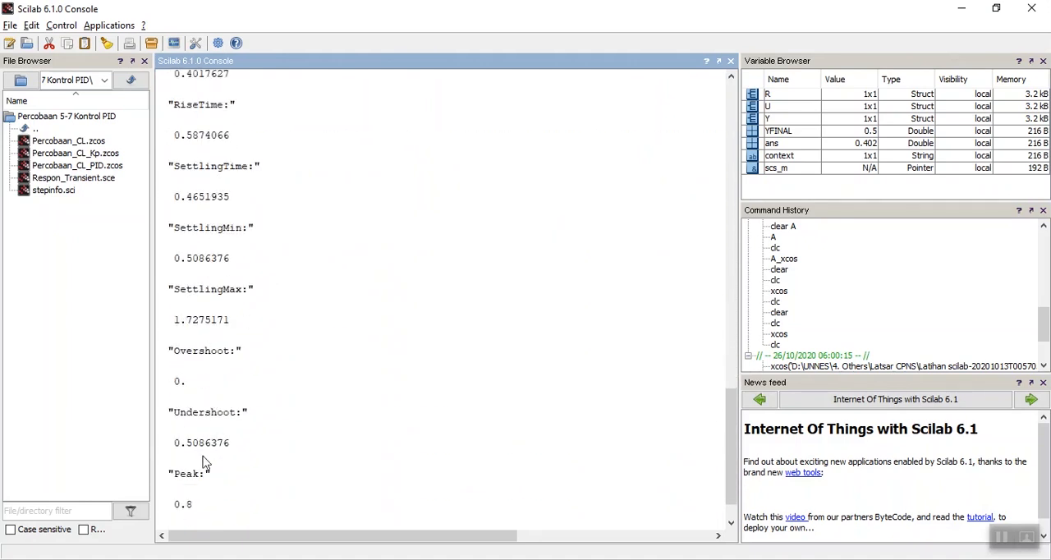
pyautogui.scroll(-1, 205, 464)
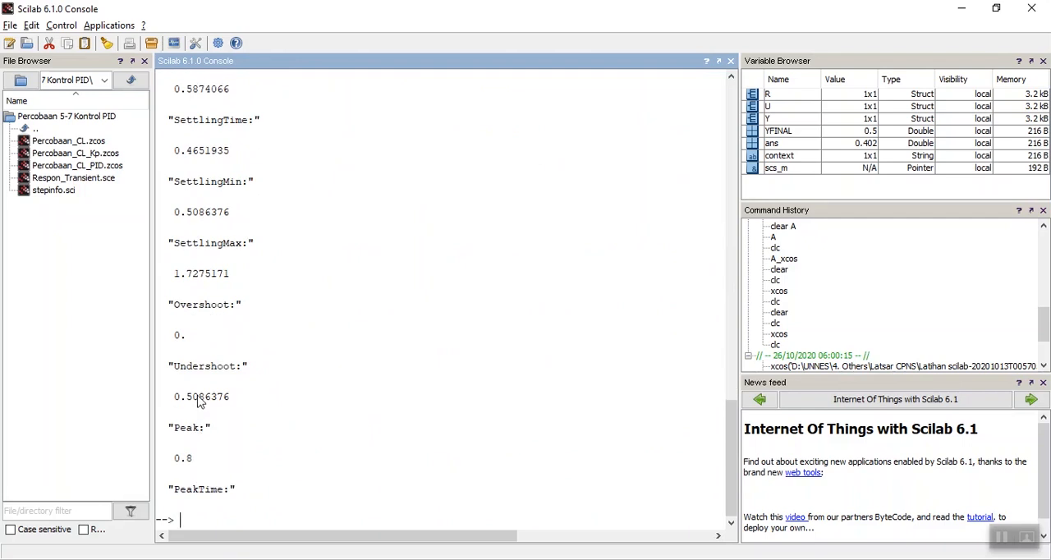
pyautogui.scroll(10, 209, 329)
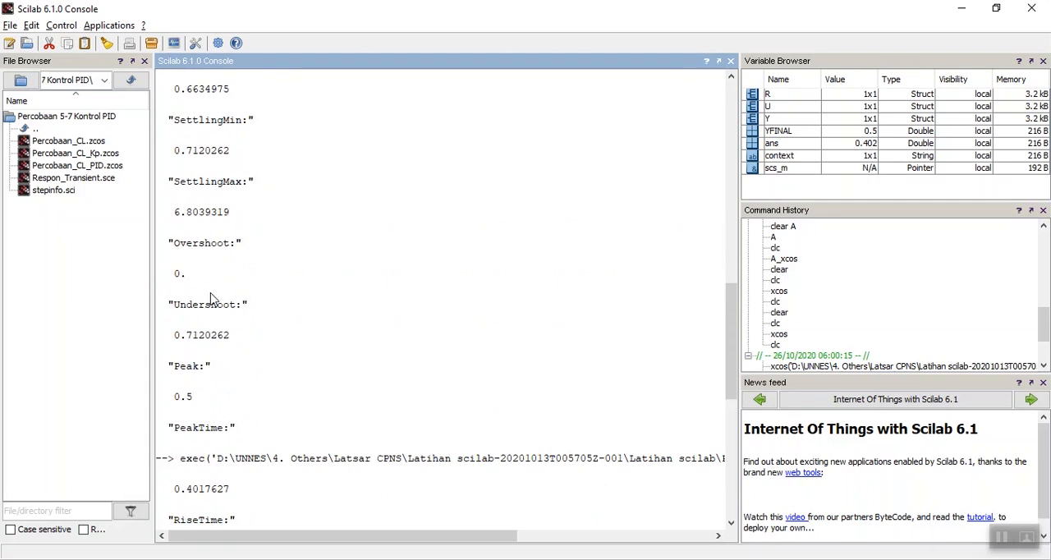
# Return to the Percobaan_CL_PID diagram in Xcos and set the PID block's Proportional parameter to 60.
pyautogui.hotkey('alt', 'Tab')
pyautogui.hotkey('alt', 'Tab')
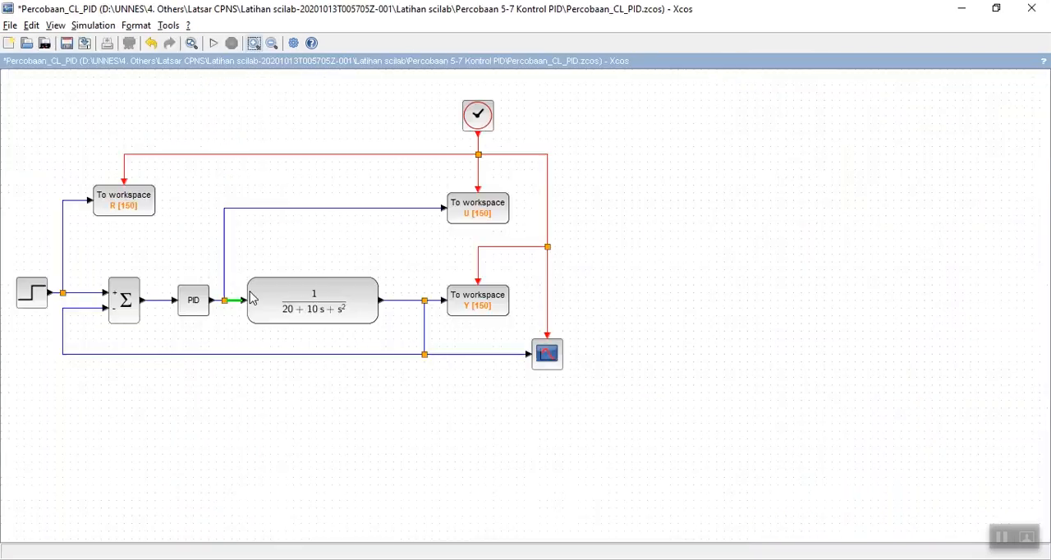
pyautogui.doubleClick(201, 298)
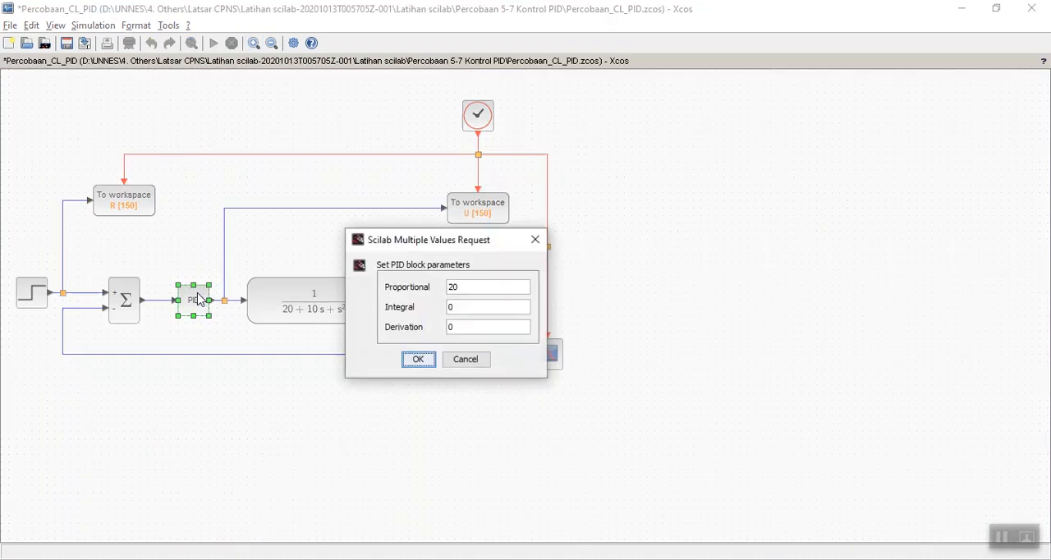
pyautogui.click(476, 287)
pyautogui.press('BackSpace')
pyautogui.press('BackSpace')
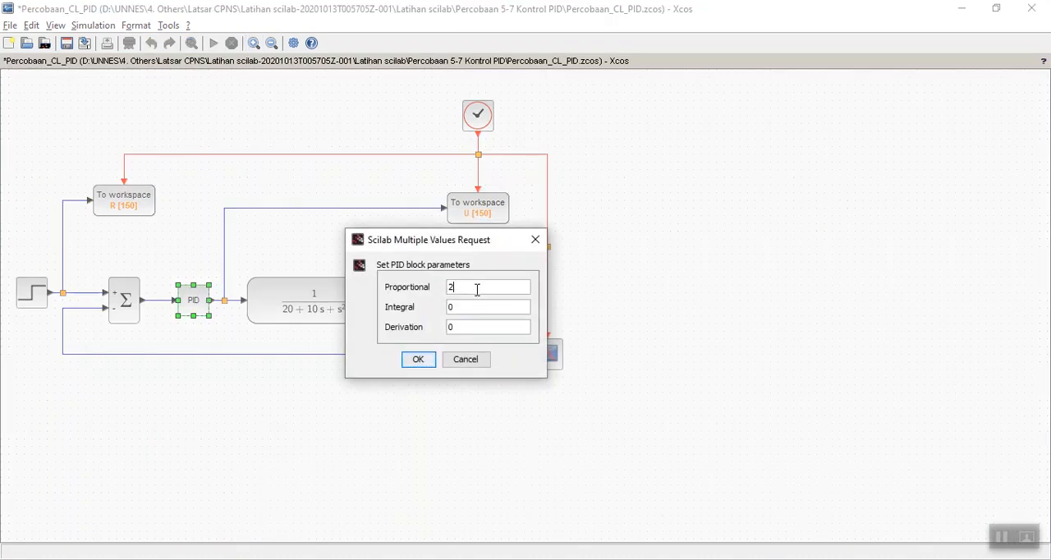
pyautogui.write('60')
pyautogui.click(417, 359)
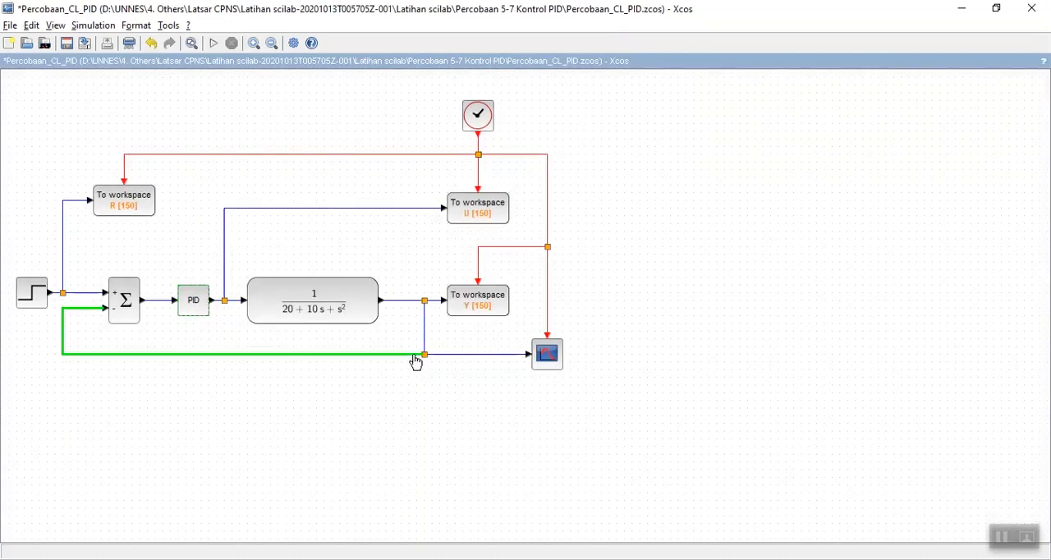
# Rerun the simulation with proportional gain 60, execute Respon_Transient.sce in SciNotes and bring up its results in the Scilab console.
pyautogui.click(213, 43)
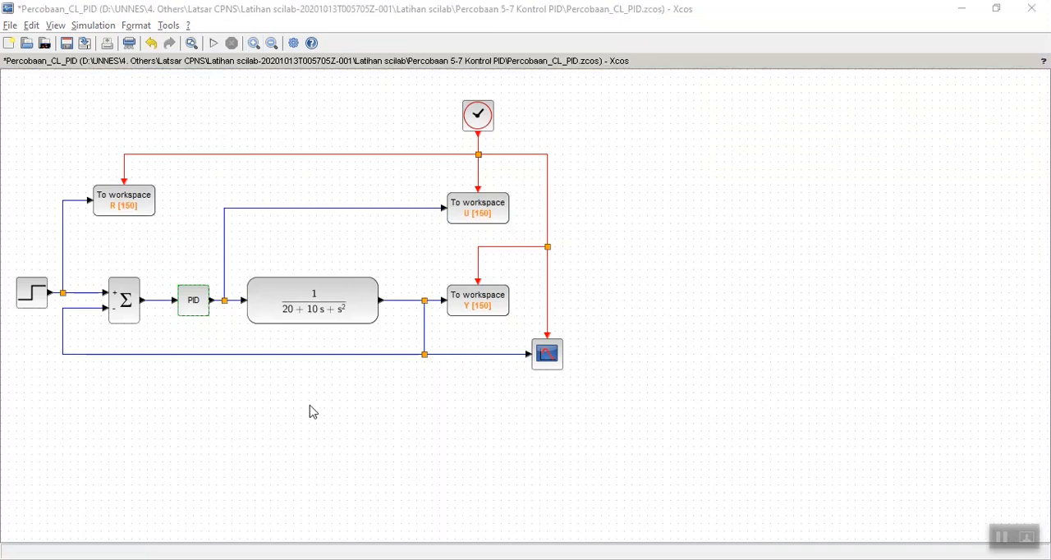
pyautogui.hotkey('alt', 'Tab')
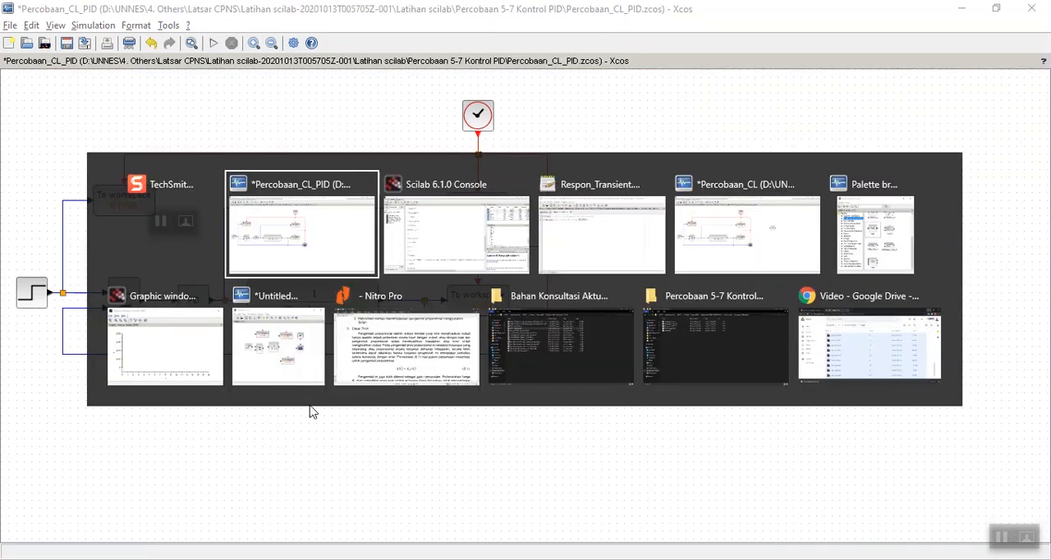
pyautogui.press('Tab')
pyautogui.press('Tab')
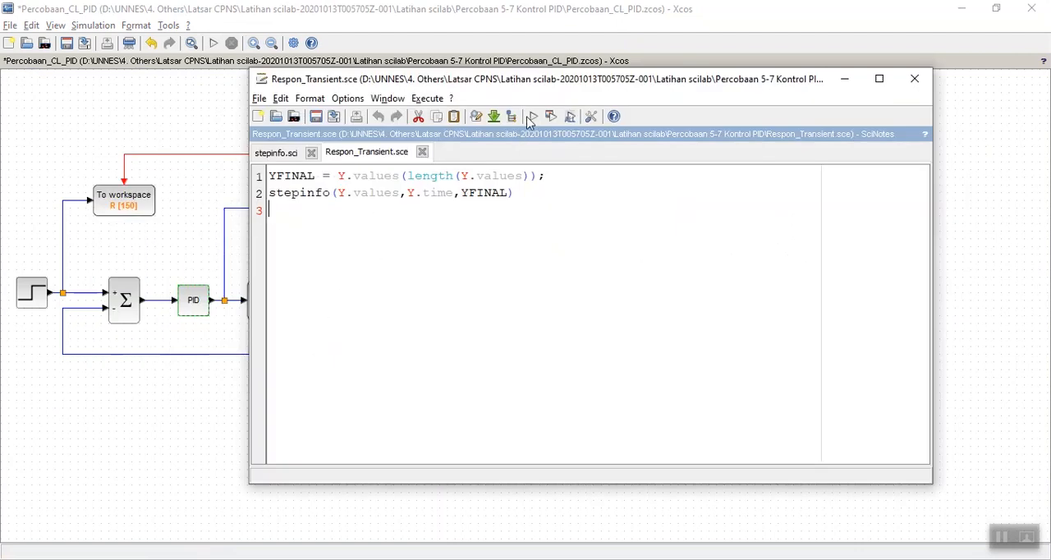
pyautogui.hotkey('alt', 'Tab')
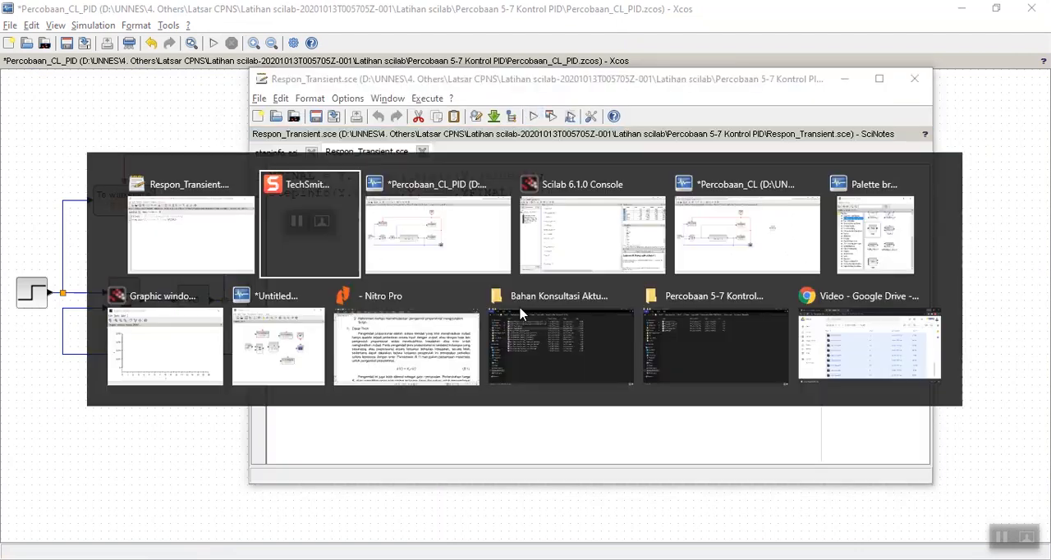
pyautogui.hotkey('alt', 'Tab')
pyautogui.hotkey('alt', 'Tab')
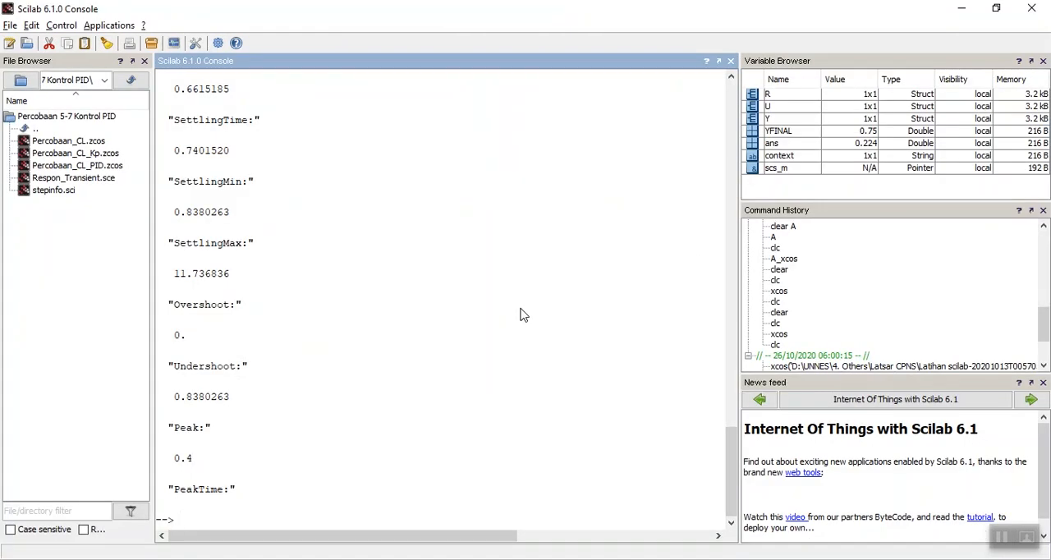
# Compare the Overshoot values of the proportional gain 60 run with those of the earlier runs in the console output.
pyautogui.scroll(2, 524, 302)
pyautogui.scroll(1, 524, 301)
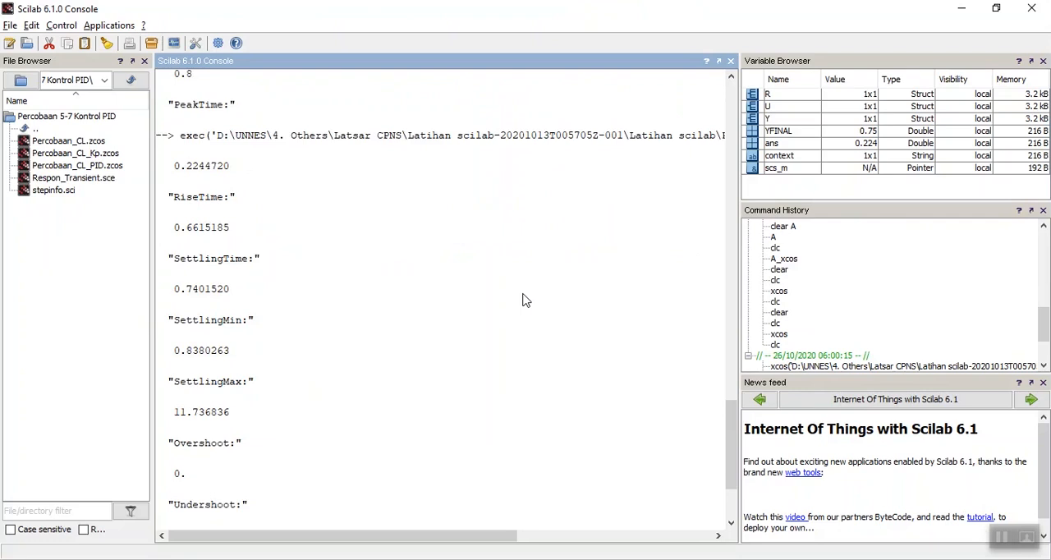
pyautogui.scroll(15, 524, 301)
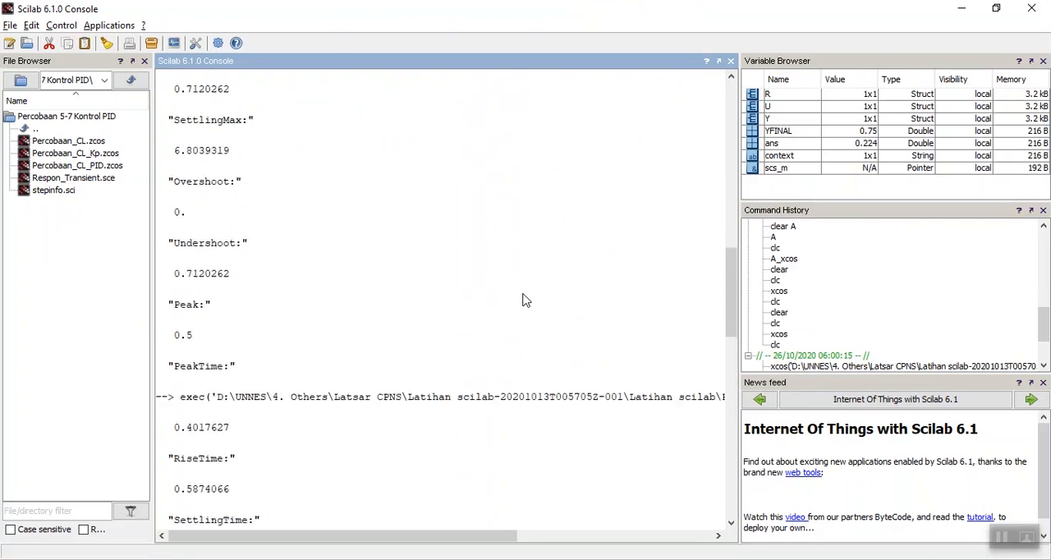
pyautogui.scroll(5, 524, 301)
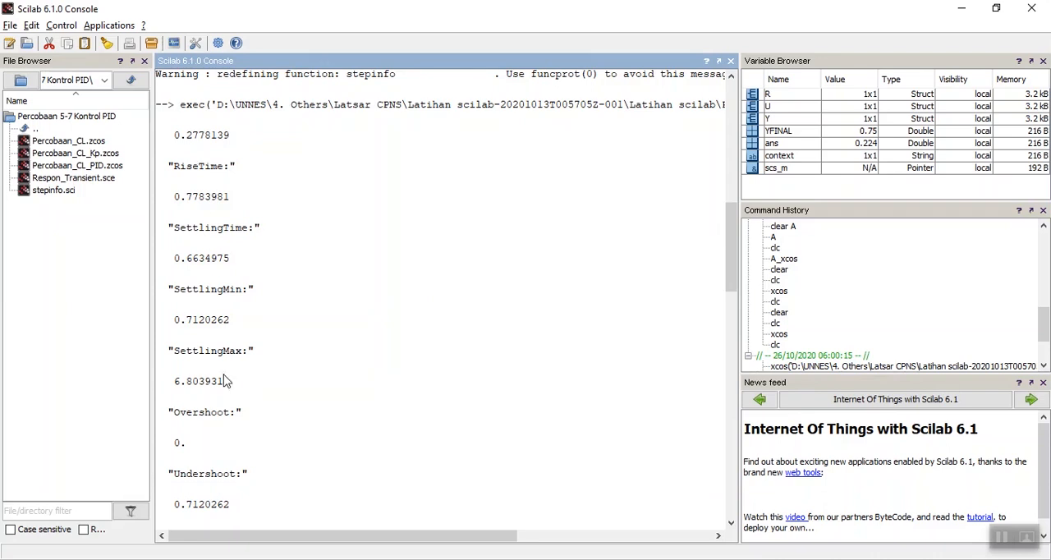
pyautogui.scroll(-3, 205, 390)
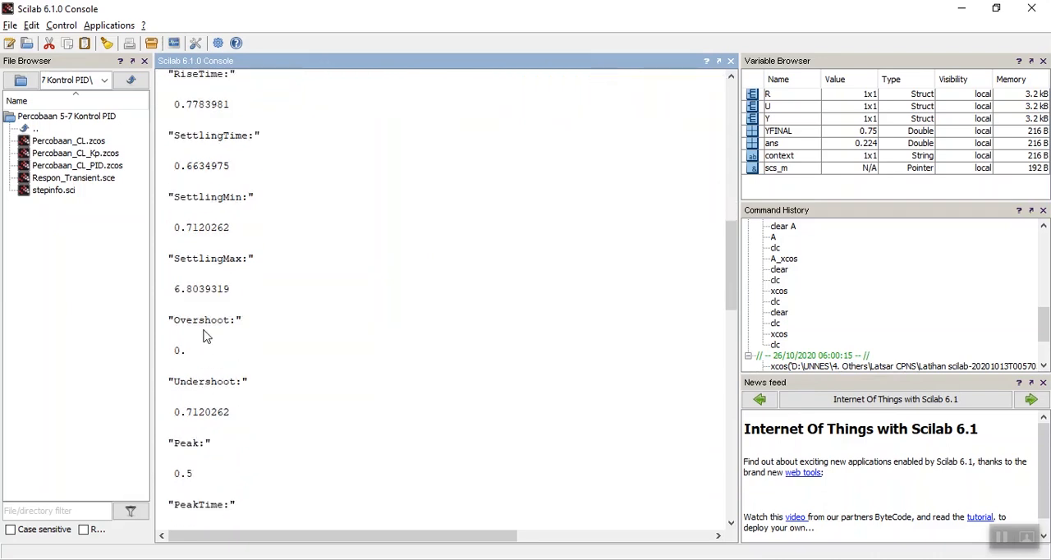
pyautogui.scroll(-20, 206, 336)
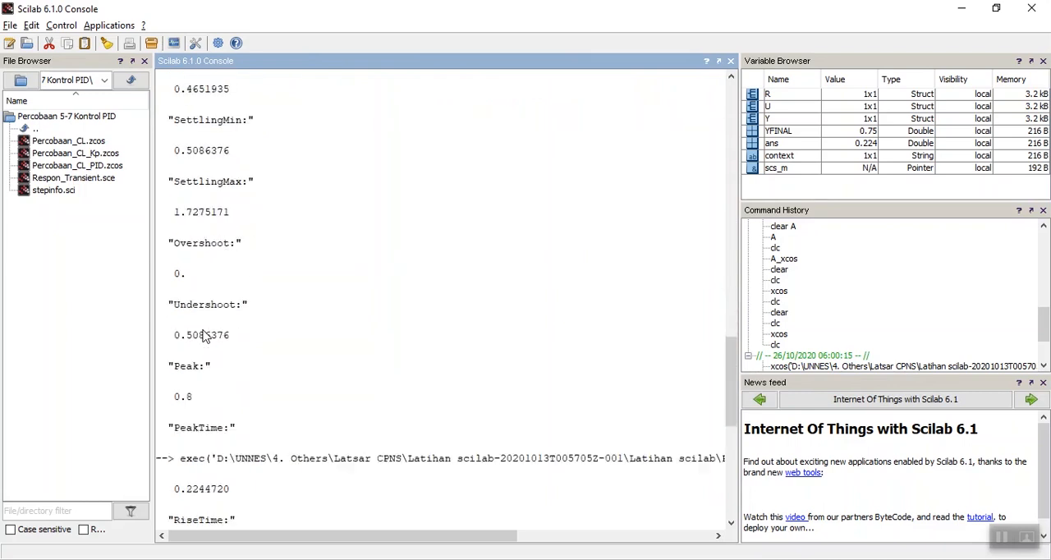
pyautogui.scroll(-3, 205, 337)
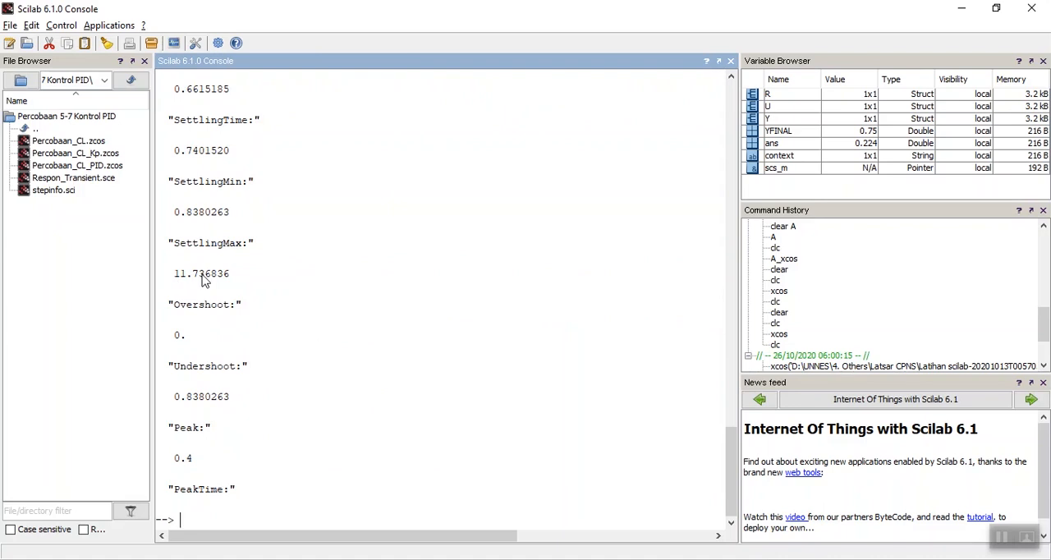
# Compare the RiseTime and SettlingTime values across the stepinfo results for the different proportional gains.
pyautogui.scroll(2, 205, 281)
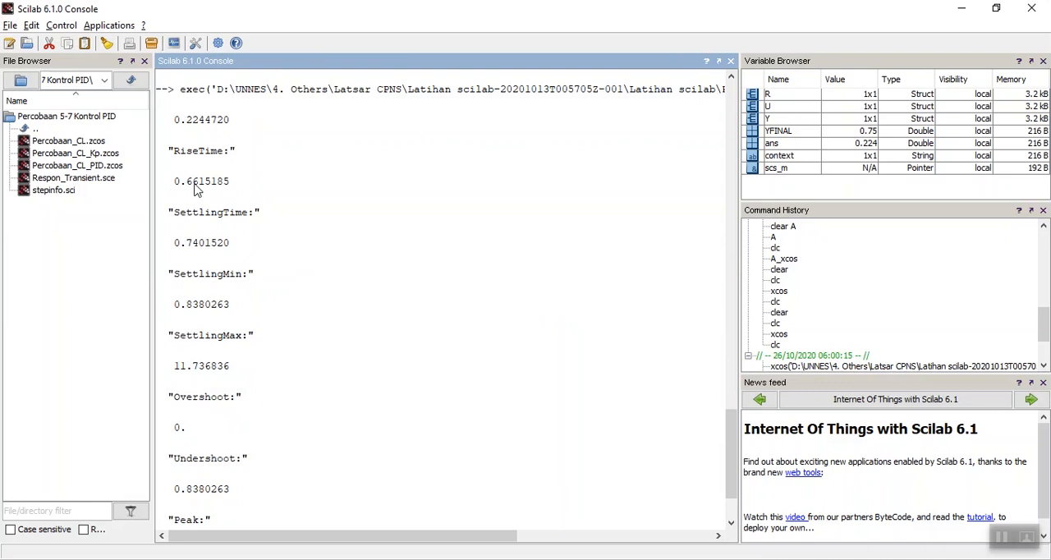
pyautogui.scroll(2, 185, 205)
pyautogui.scroll(4, 185, 205)
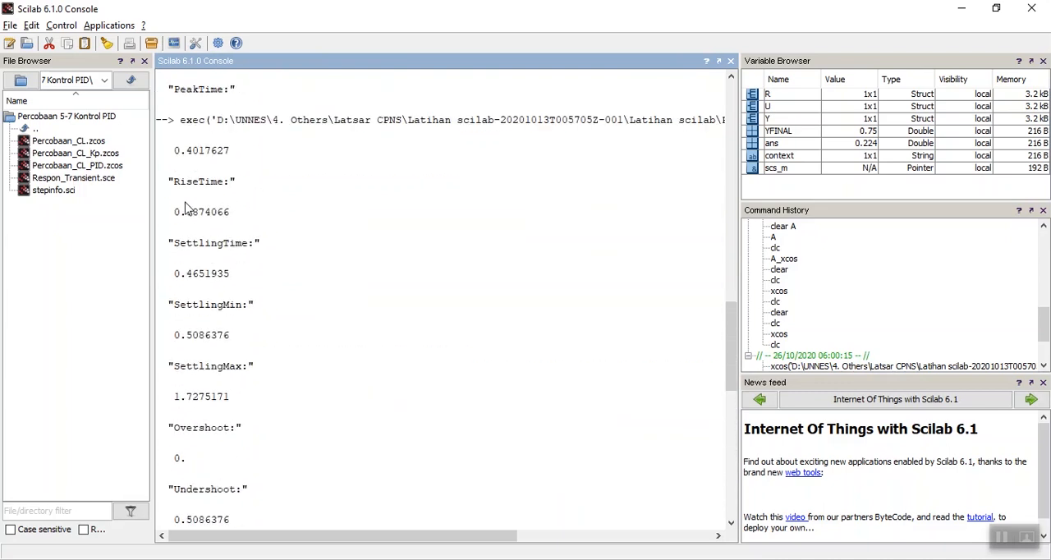
pyautogui.scroll(3, 189, 247)
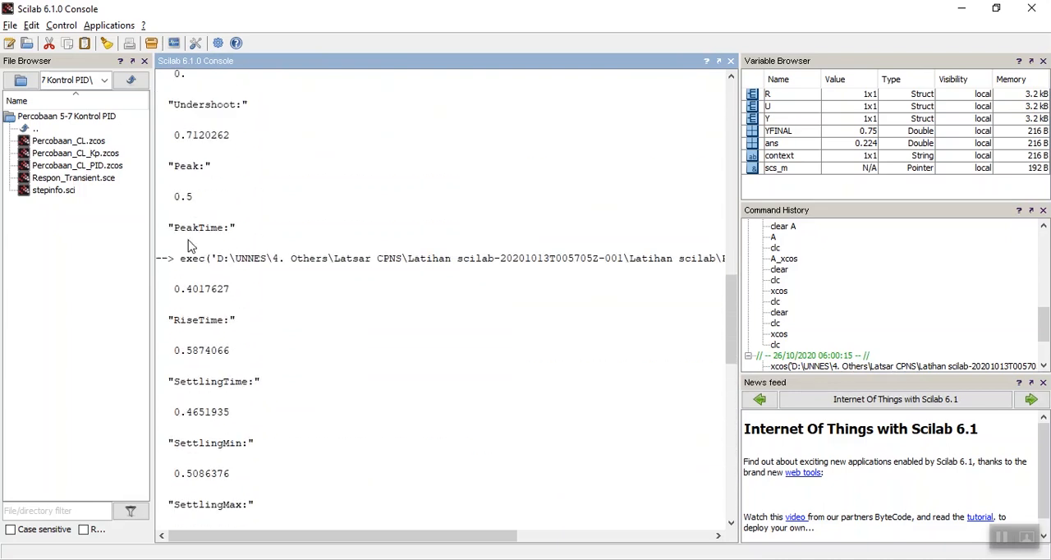
pyautogui.scroll(8, 187, 247)
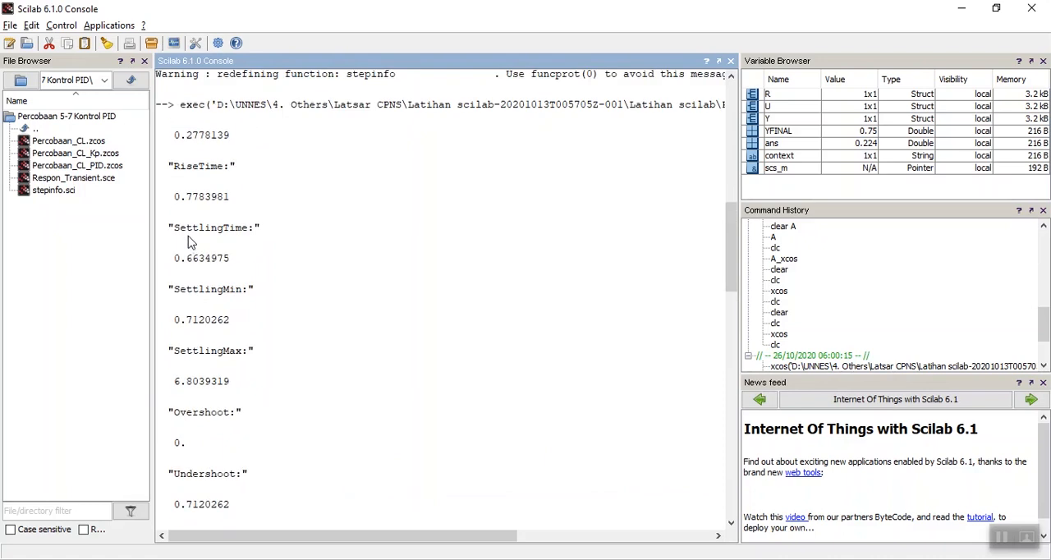
pyautogui.scroll(-7, 188, 242)
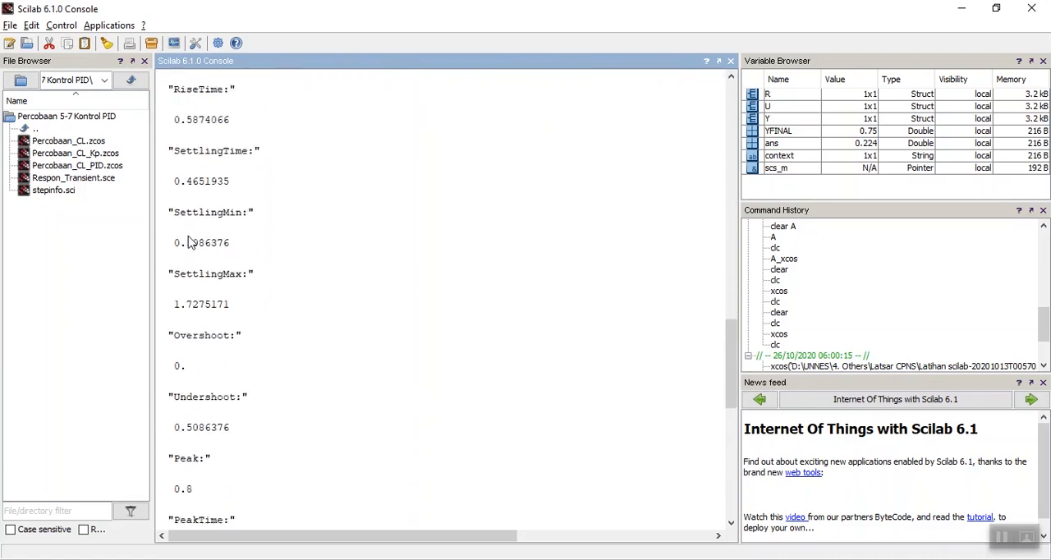
pyautogui.scroll(-8, 188, 243)
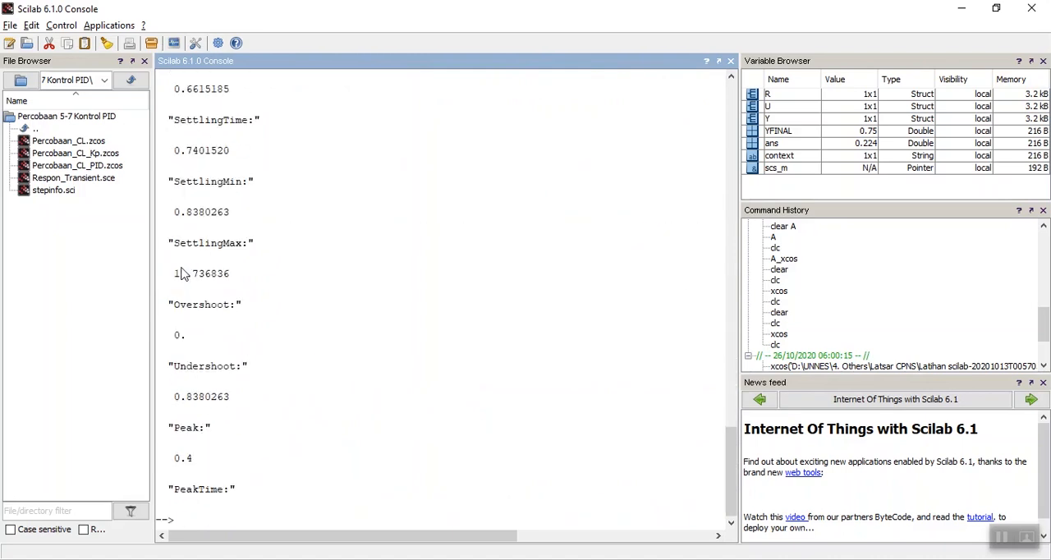
# Return to the Percobaan_CL_PID diagram in Xcos and review the PID block's Proportional, Integral and Derivation parameters.
pyautogui.hotkey('alt', 'Tab')
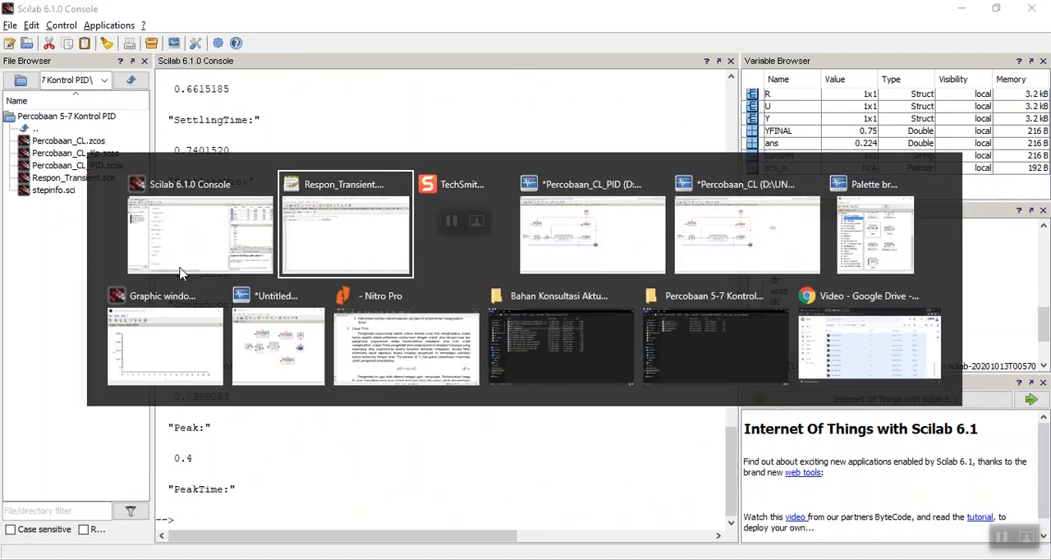
pyautogui.press('Tab')
pyautogui.press('Tab')
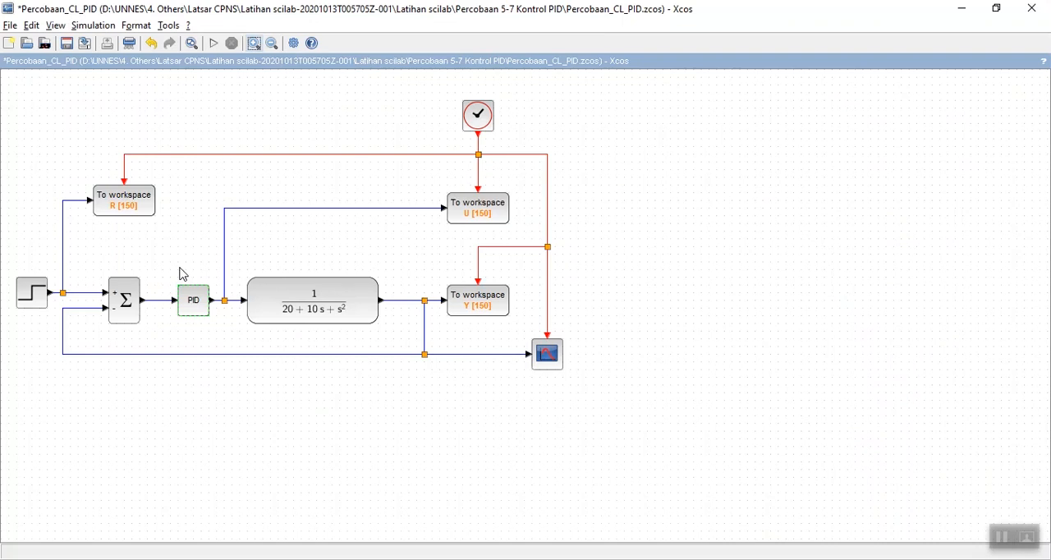
pyautogui.doubleClick(194, 300)
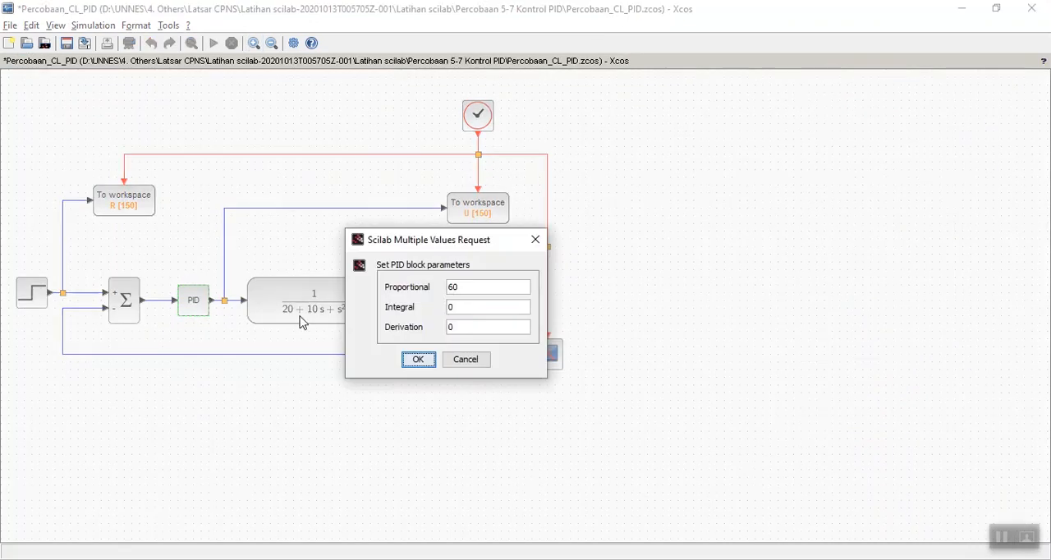
pyautogui.moveTo(460, 287); pyautogui.dragTo(448, 287)
pyautogui.click(418, 360)
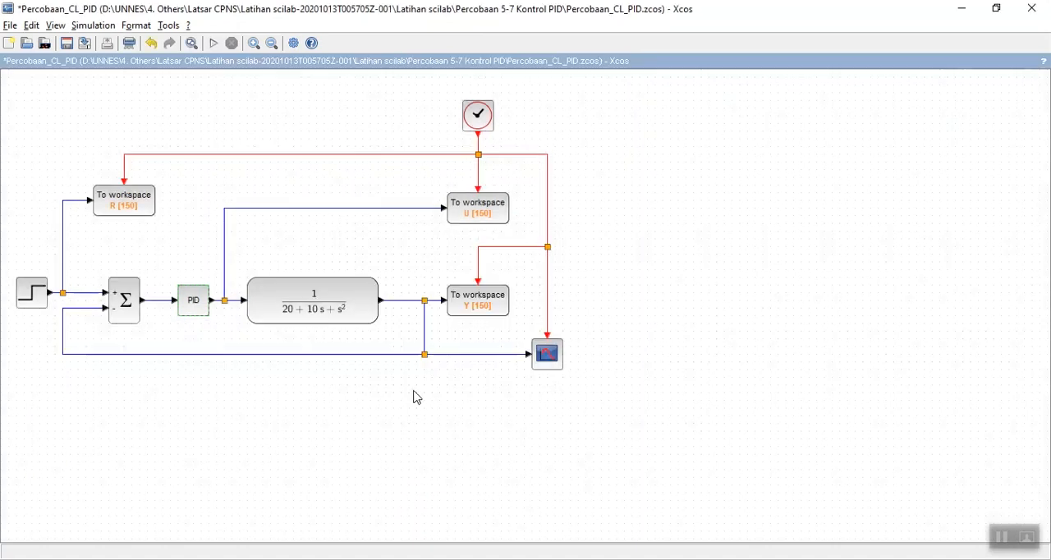
# Switch to the Draft Jobsheet_v6 document in Nitro Pro and examine the item 14 data table for the Kp1 to Kp10 variations.
pyautogui.hotkey('alt', 'Tab')
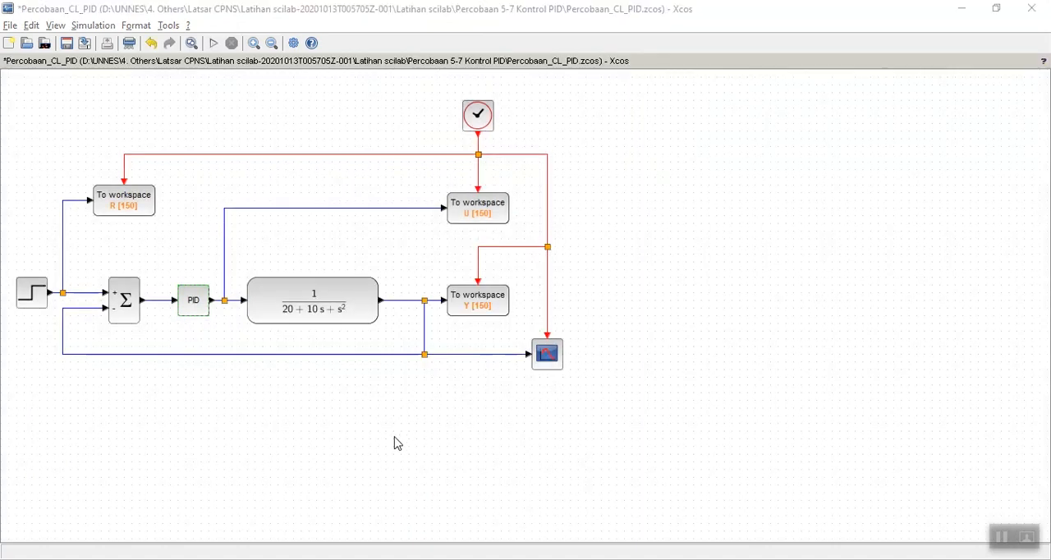
pyautogui.hotkey('alt', 'Tab')
pyautogui.hotkey('alt', 'Tab')
pyautogui.hotkey('alt', 'Tab')
pyautogui.hotkey('alt', 'Tab')
pyautogui.hotkey('alt', 'Tab')
pyautogui.hotkey('alt', 'Tab')
pyautogui.hotkey('alt', 'Tab')
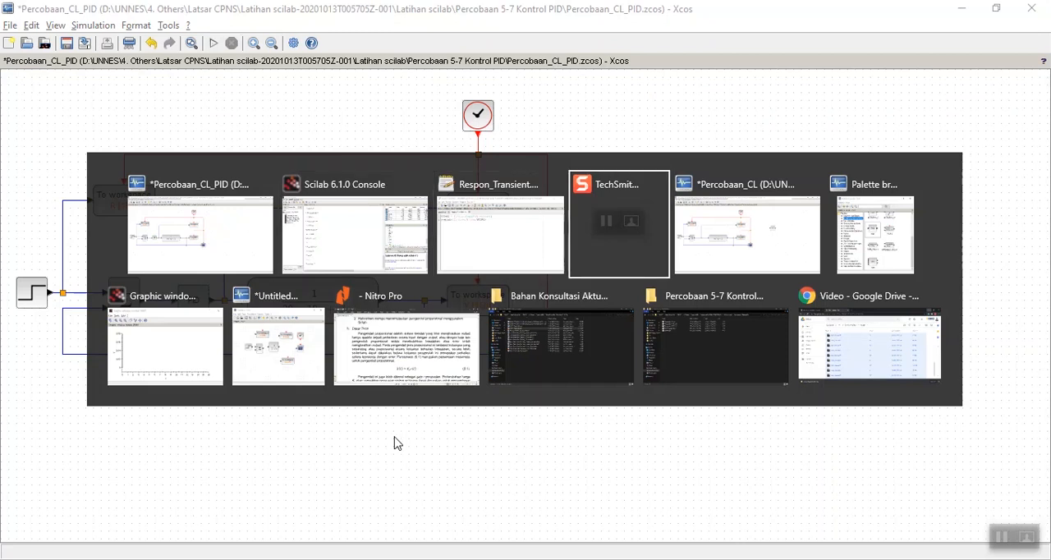
pyautogui.scroll(-20, 394, 443)
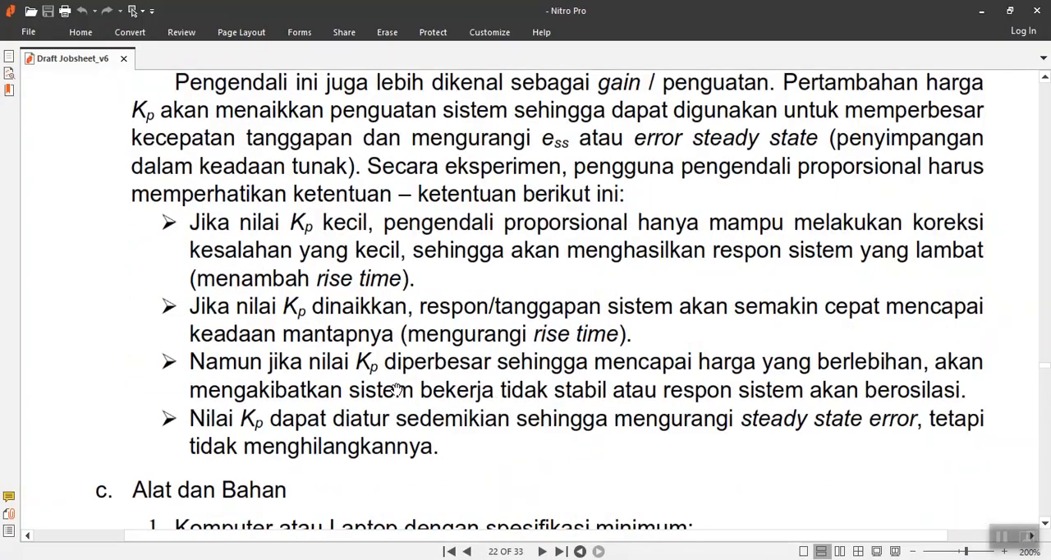
pyautogui.scroll(-20, 395, 411)
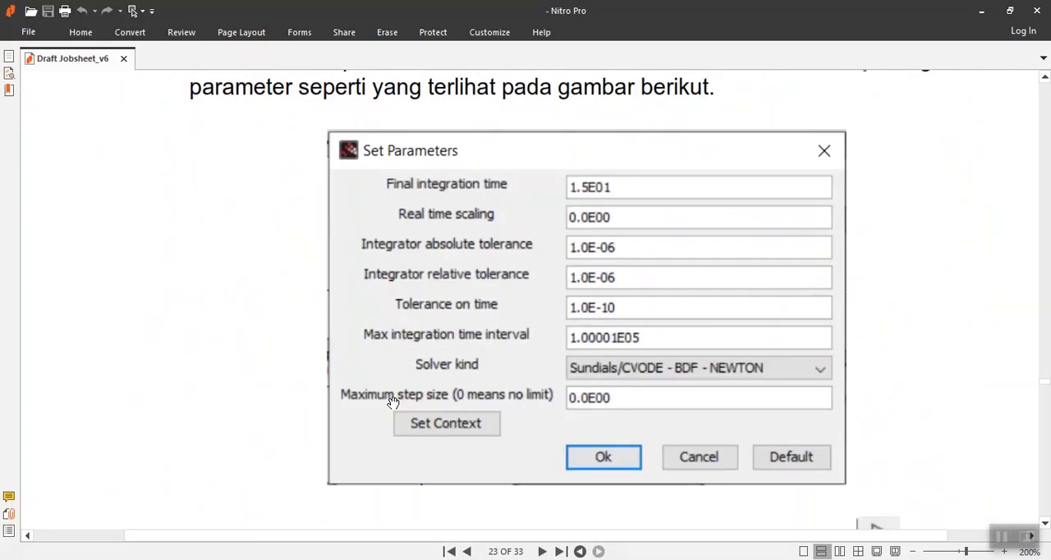
pyautogui.scroll(-20, 399, 400)
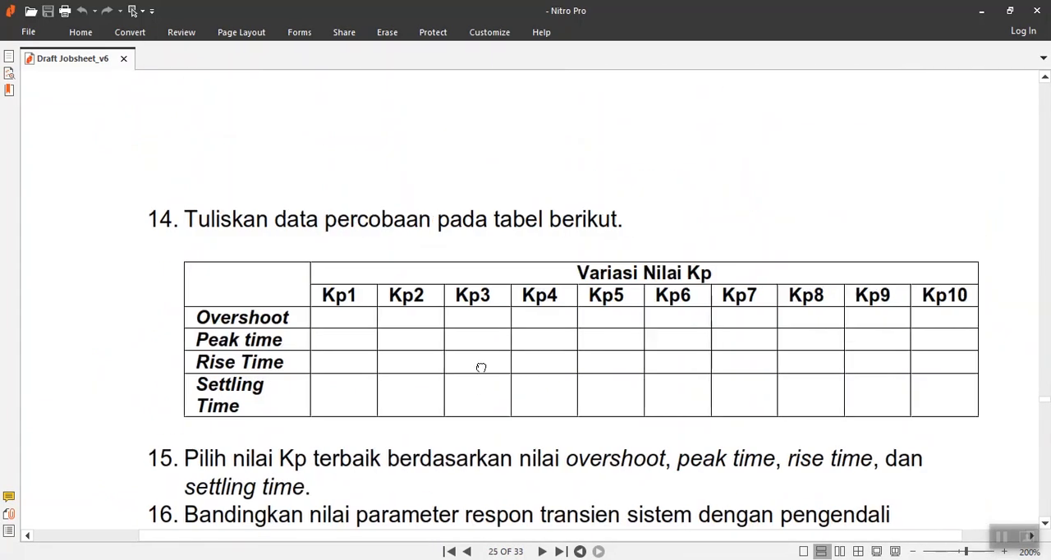
pyautogui.hscroll(2, 479, 366)
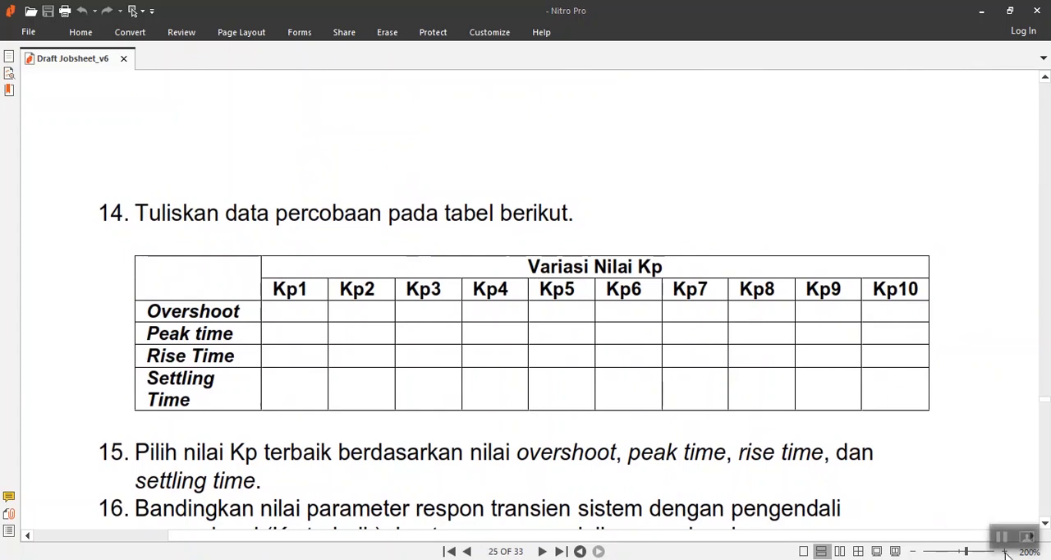
pyautogui.moveTo(332, 289); pyautogui.dragTo(318, 276)
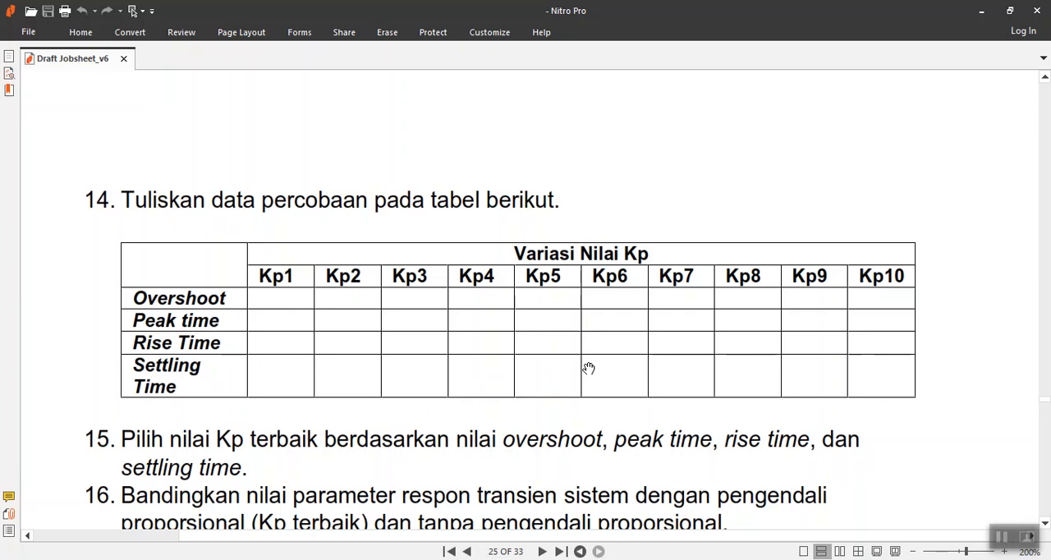
# Switch back to the Percobaan_CL_PID diagram in Xcos and deselect the PID block.
pyautogui.hotkey('alt', 'Tab')
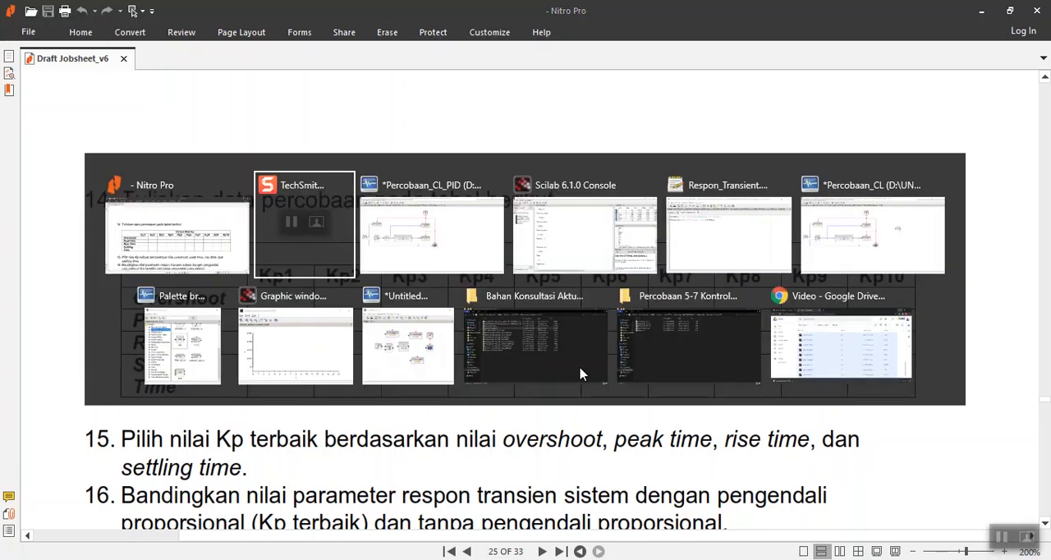
pyautogui.hotkey('alt', 'Tab')
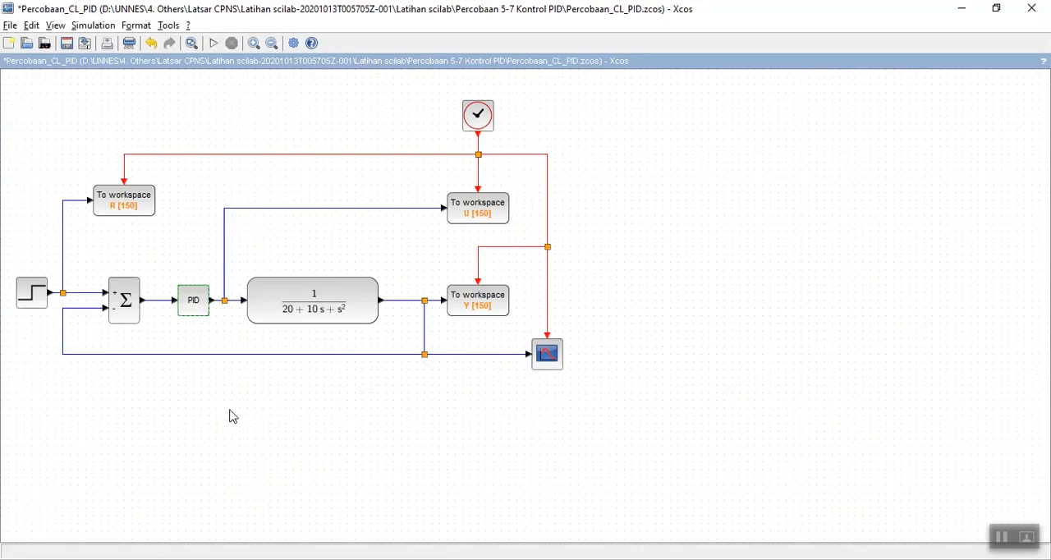
pyautogui.click(232, 416)
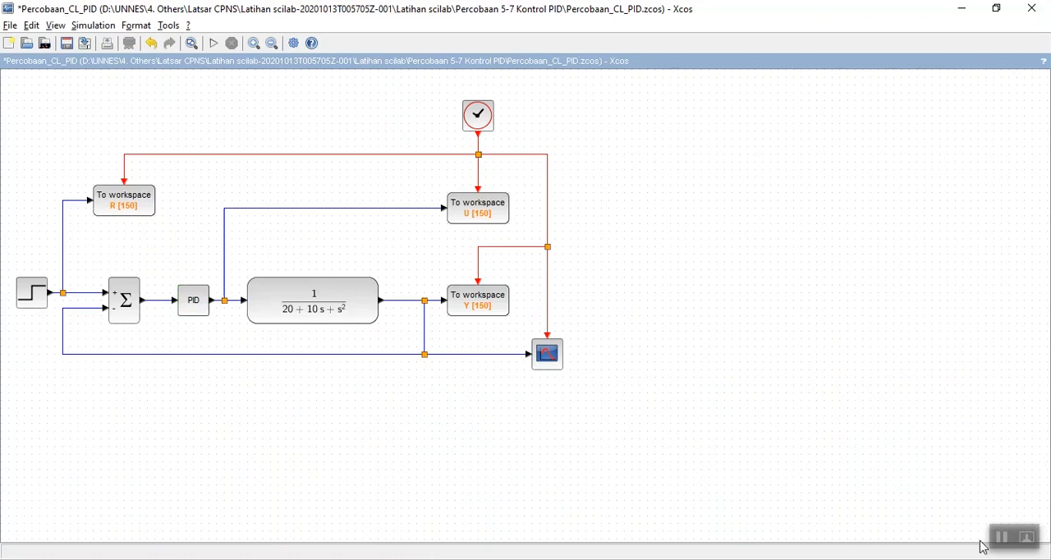